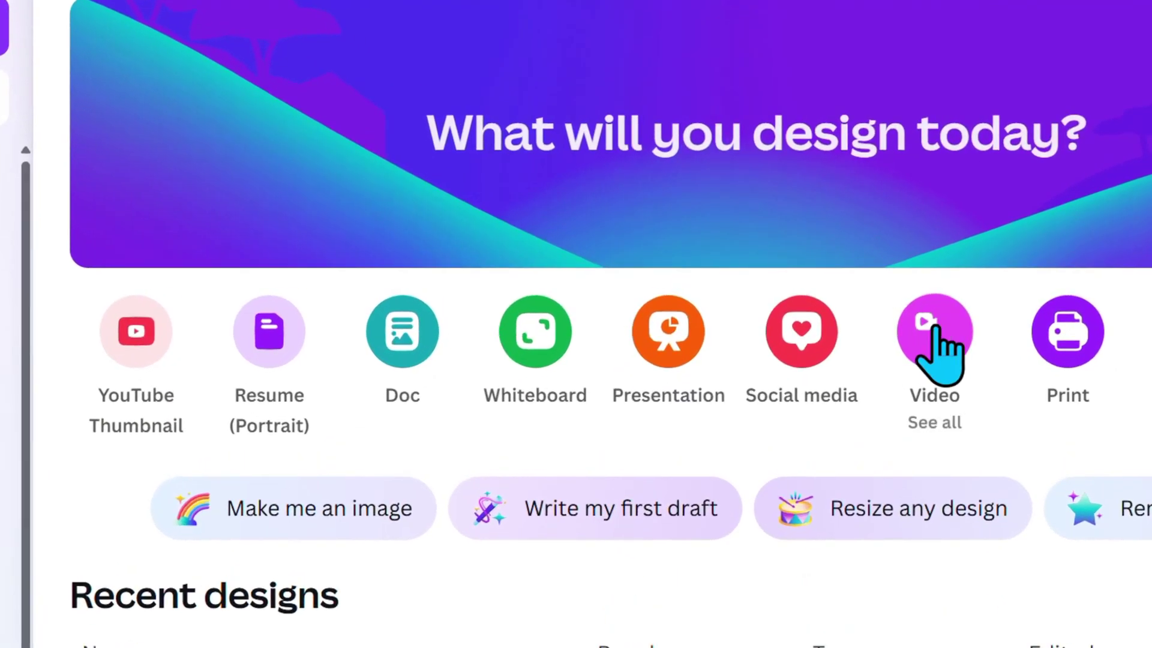
# - Create a new blank Video (Landscape) design at 1920 × 1080
pyautogui.click(935, 328)
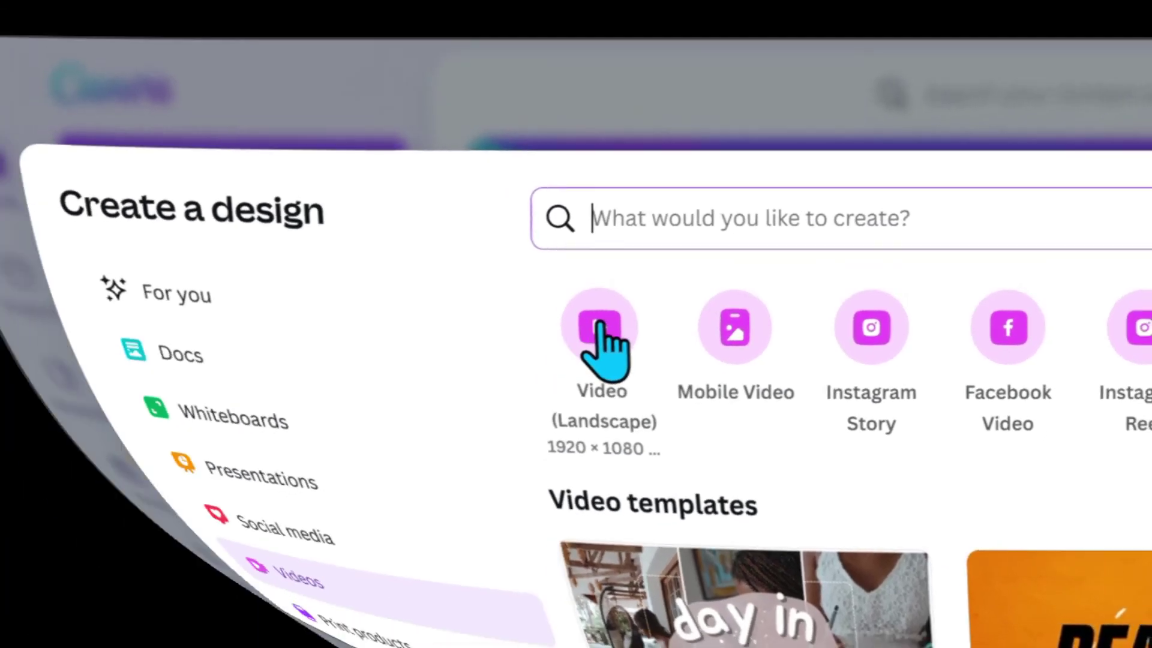
pyautogui.click(520, 271)
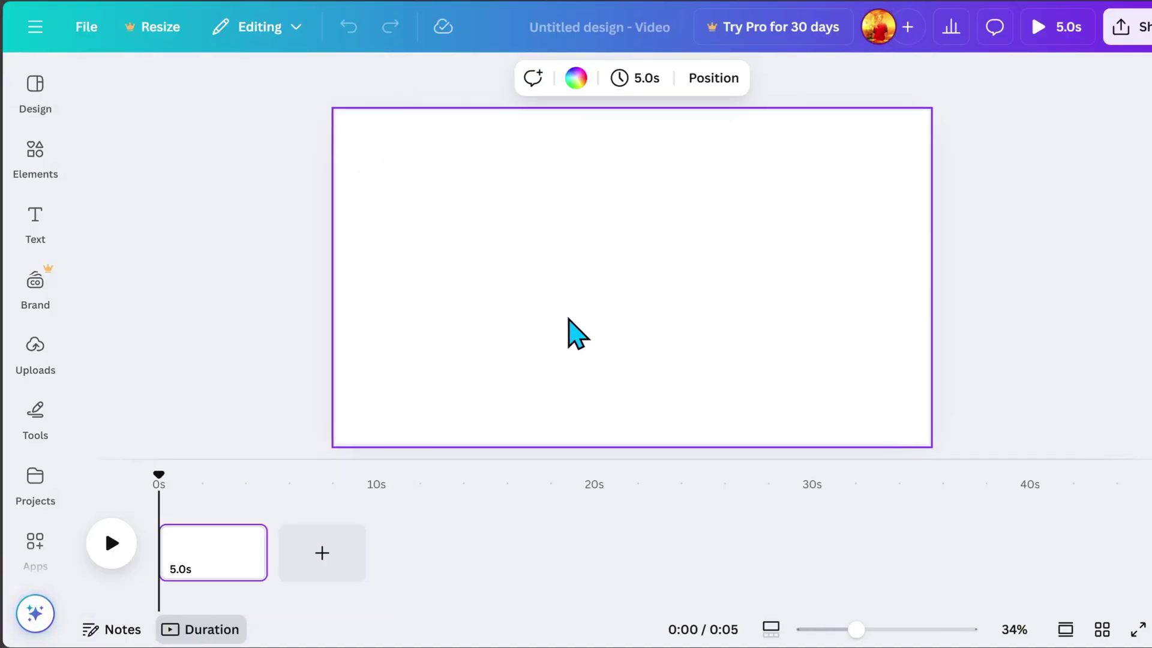
# - Search the elements for "phone typing" and browse the video results
pyautogui.click(34, 159)
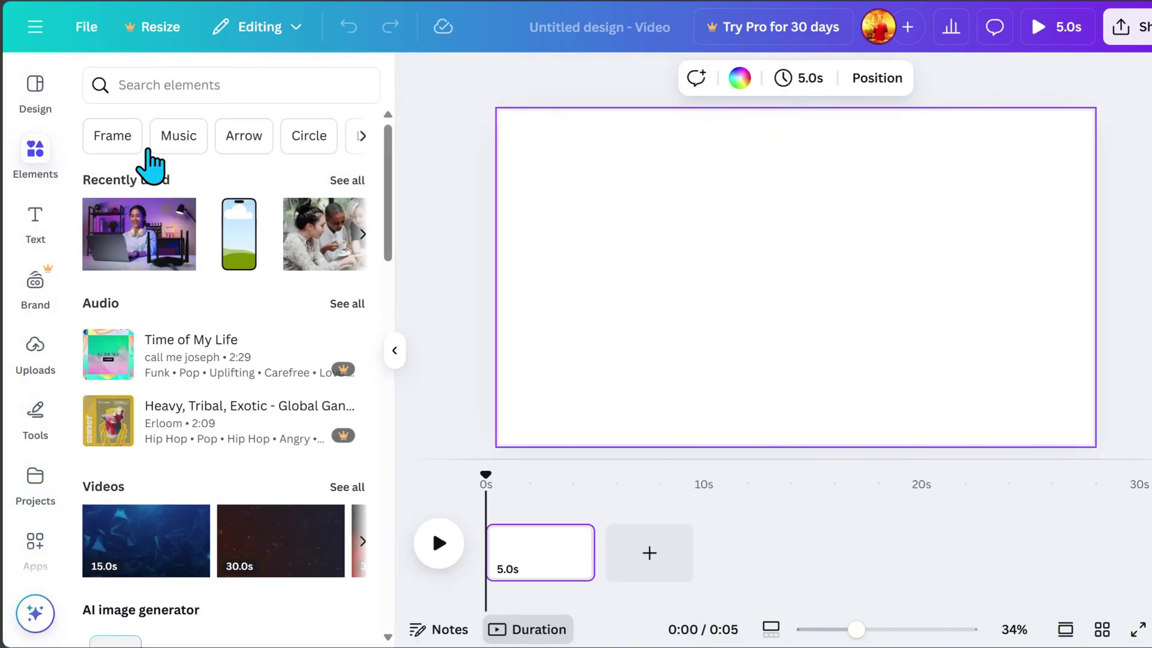
pyautogui.click(208, 85)
pyautogui.write('phone typing')
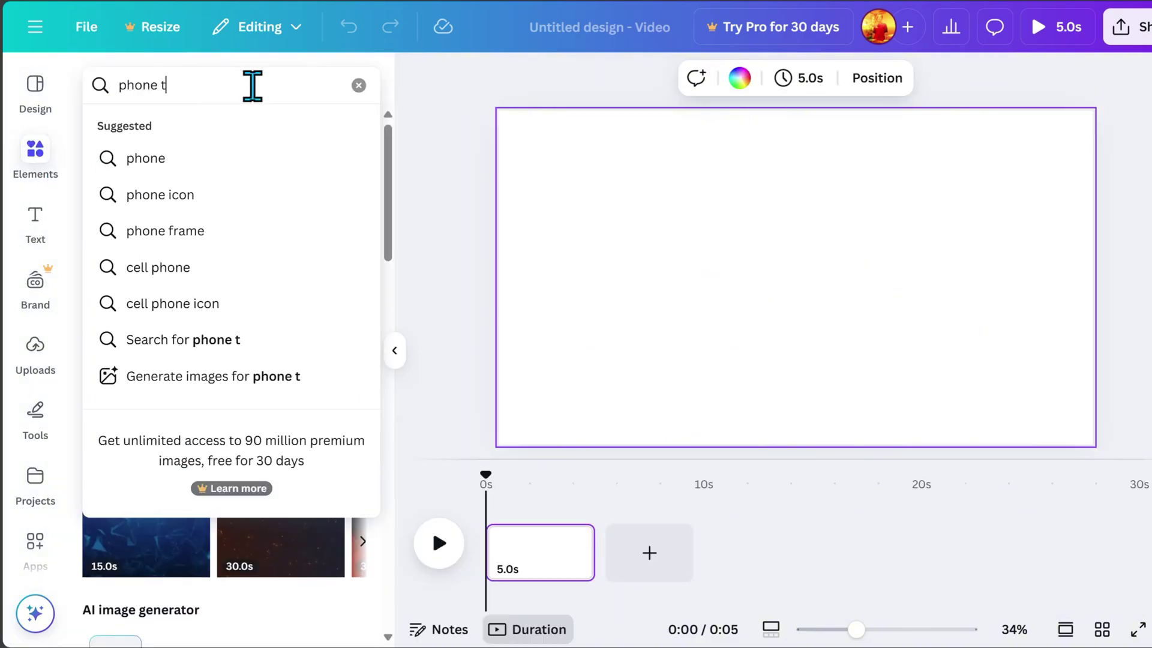
pyautogui.press('Return')
pyautogui.click(262, 129)
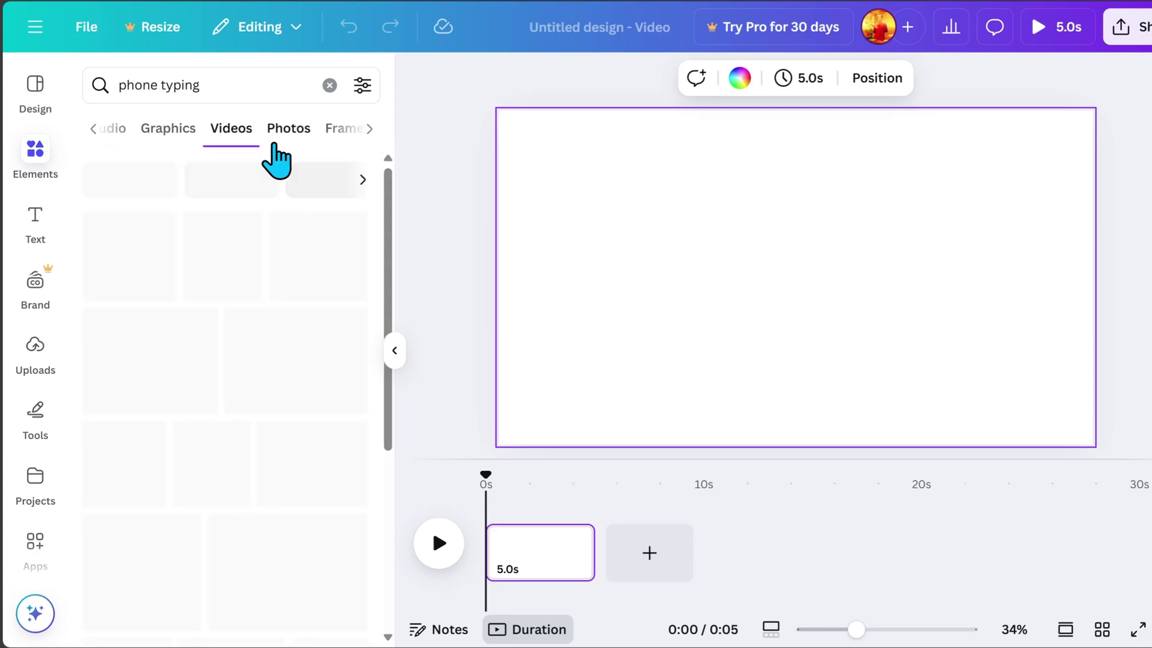
pyautogui.scroll(-3, 307, 428)
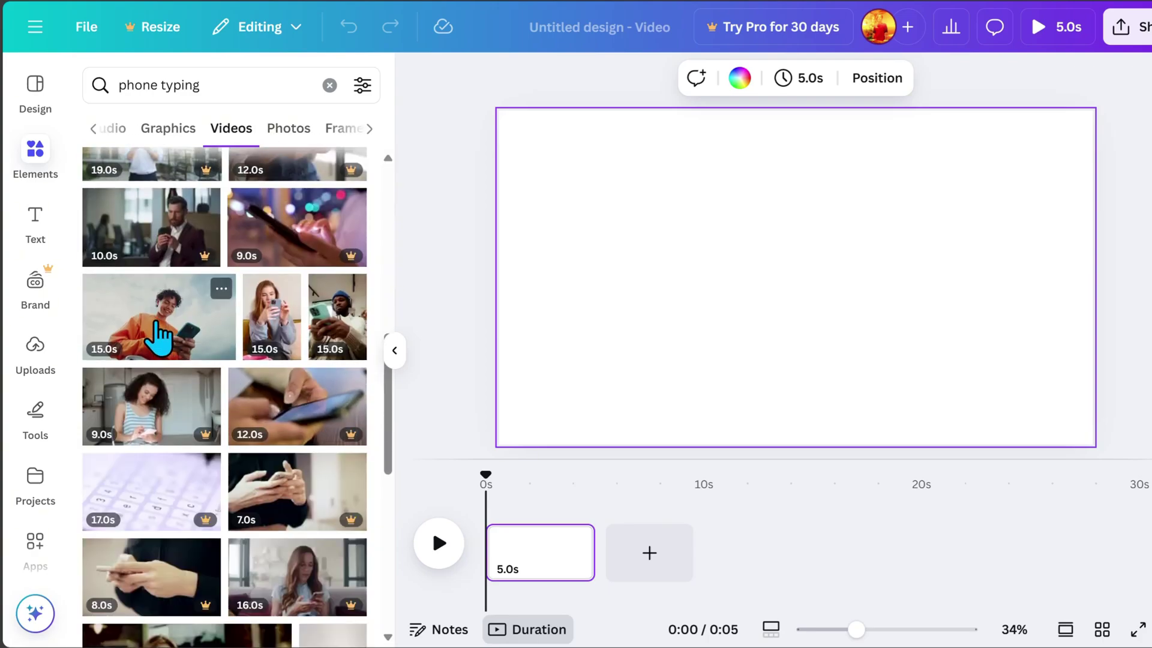
# - Add the clip of the man in the orange sweater holding a phone and enlarge it to fill the page
pyautogui.click(177, 323)
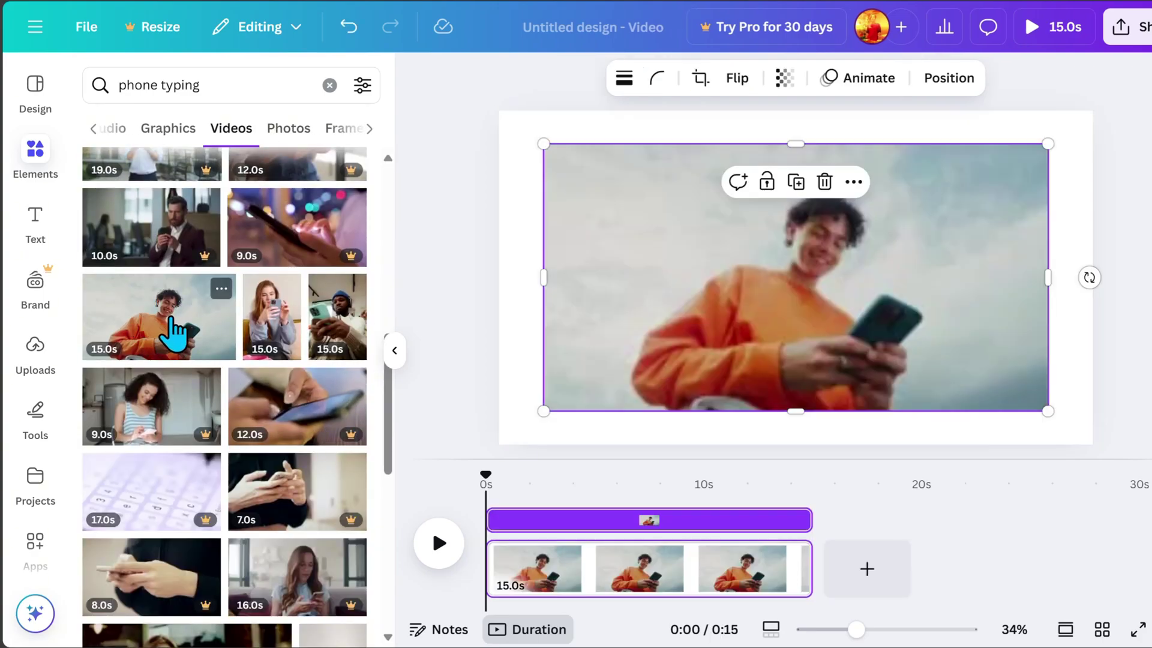
pyautogui.moveTo(1047, 147); pyautogui.dragTo(1136, 98)
pyautogui.moveTo(543, 412); pyautogui.dragTo(474, 455)
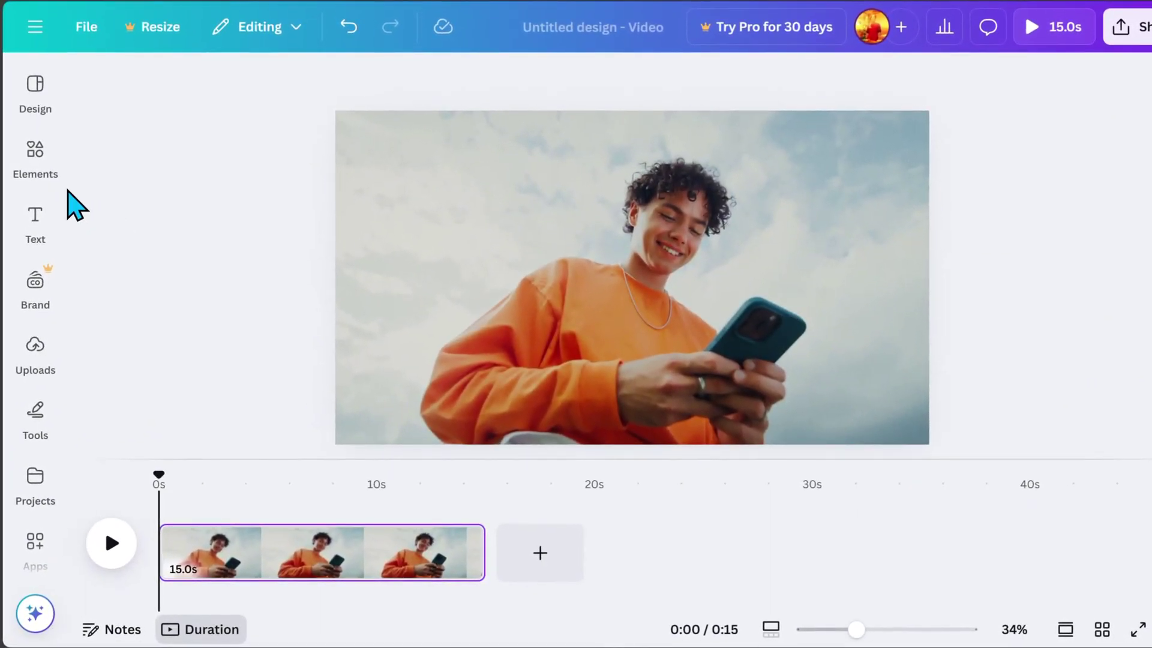
# - Search the elements for "notifications" and show only the graphics results
pyautogui.click(37, 165)
pyautogui.moveTo(218, 90); pyautogui.dragTo(123, 86)
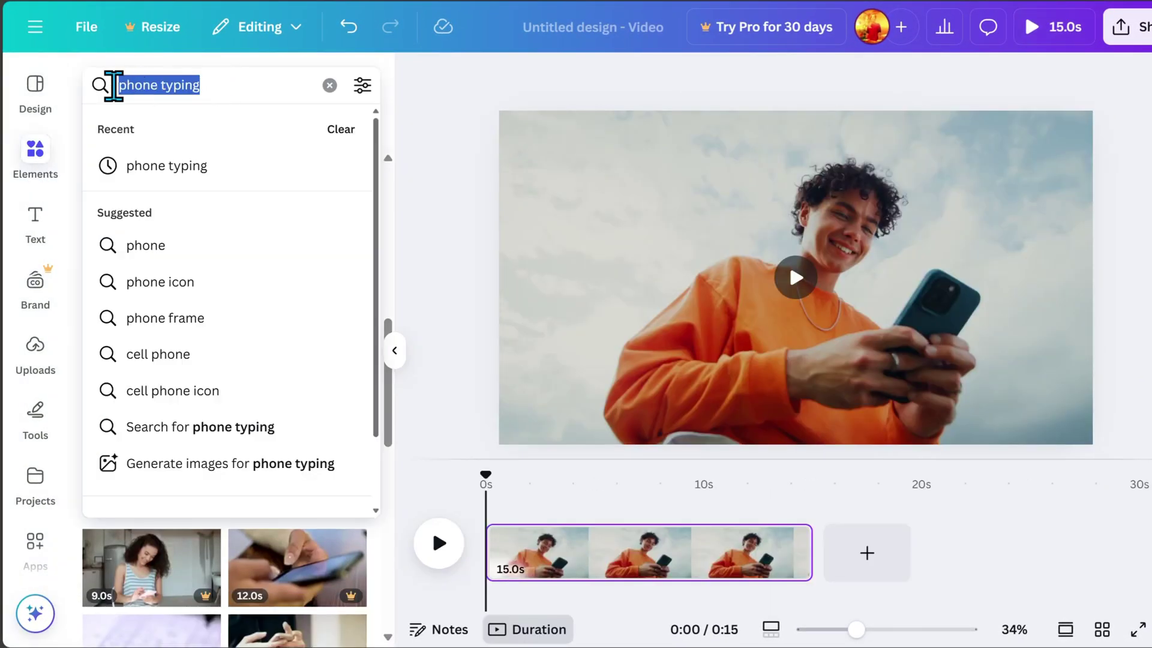
pyautogui.write('nitification')
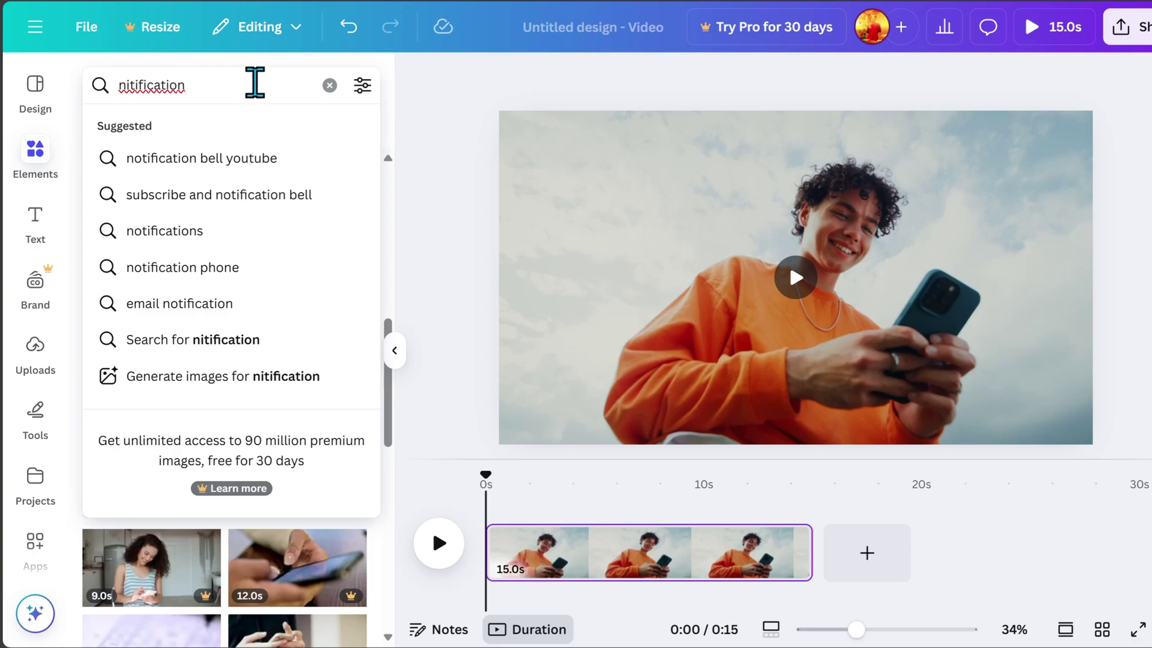
pyautogui.click(186, 234)
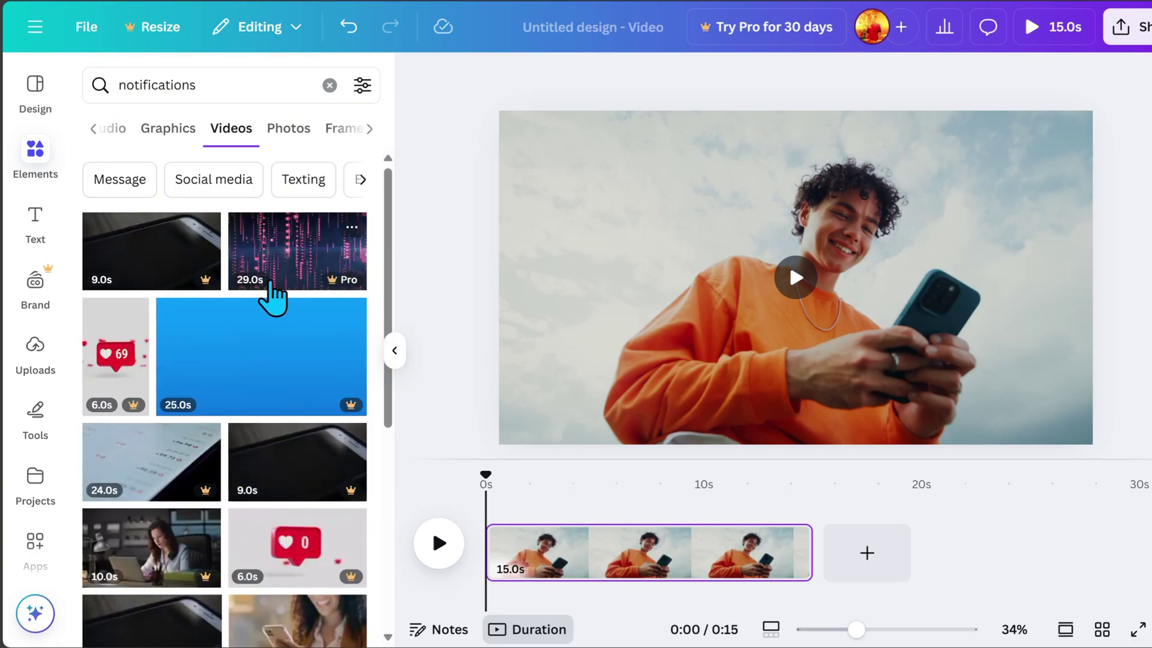
pyautogui.click(168, 130)
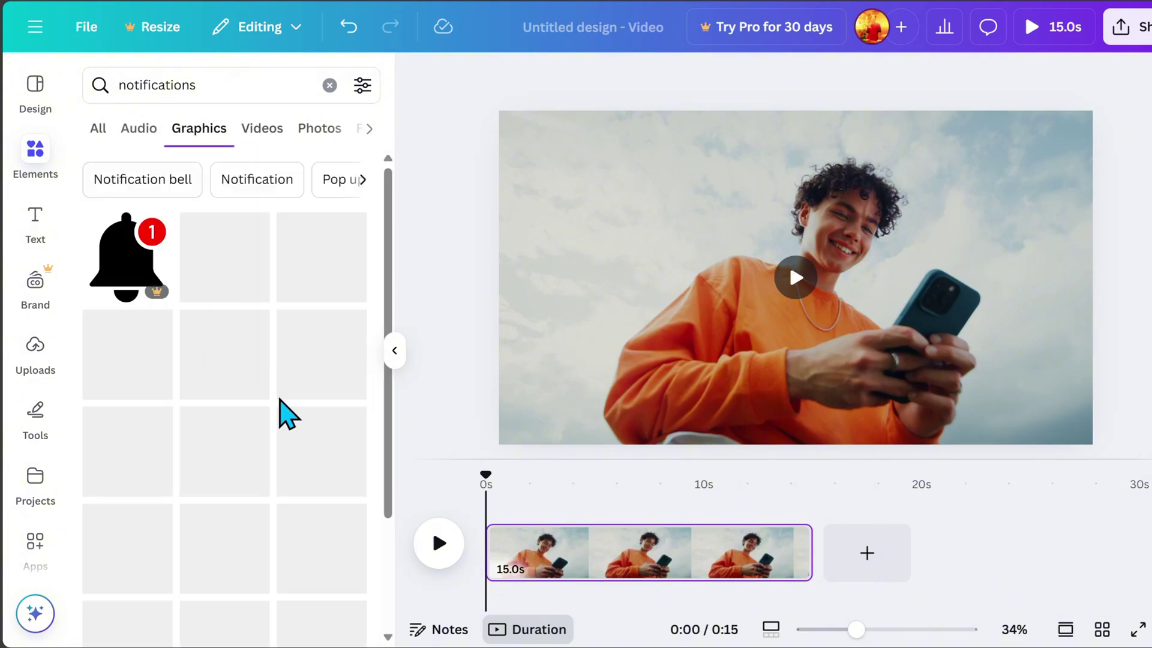
# - Add the animated blue bell with the counting badge and shrink it to roughly a third of its inserted size
pyautogui.scroll(-2, 348, 471)
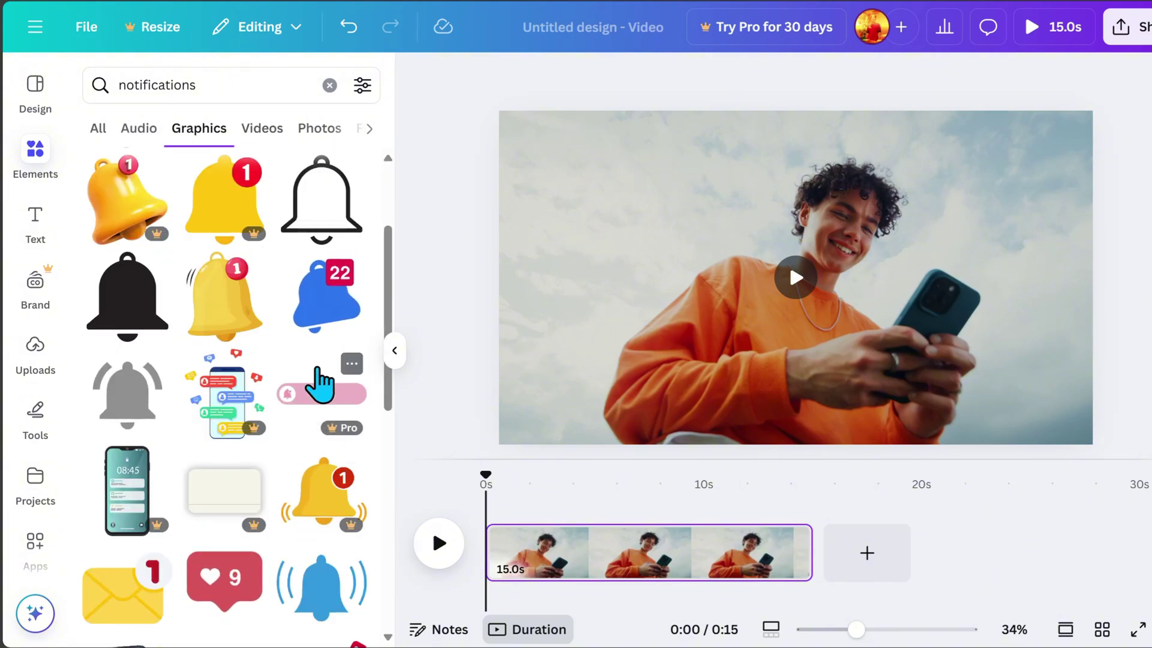
pyautogui.click(326, 321)
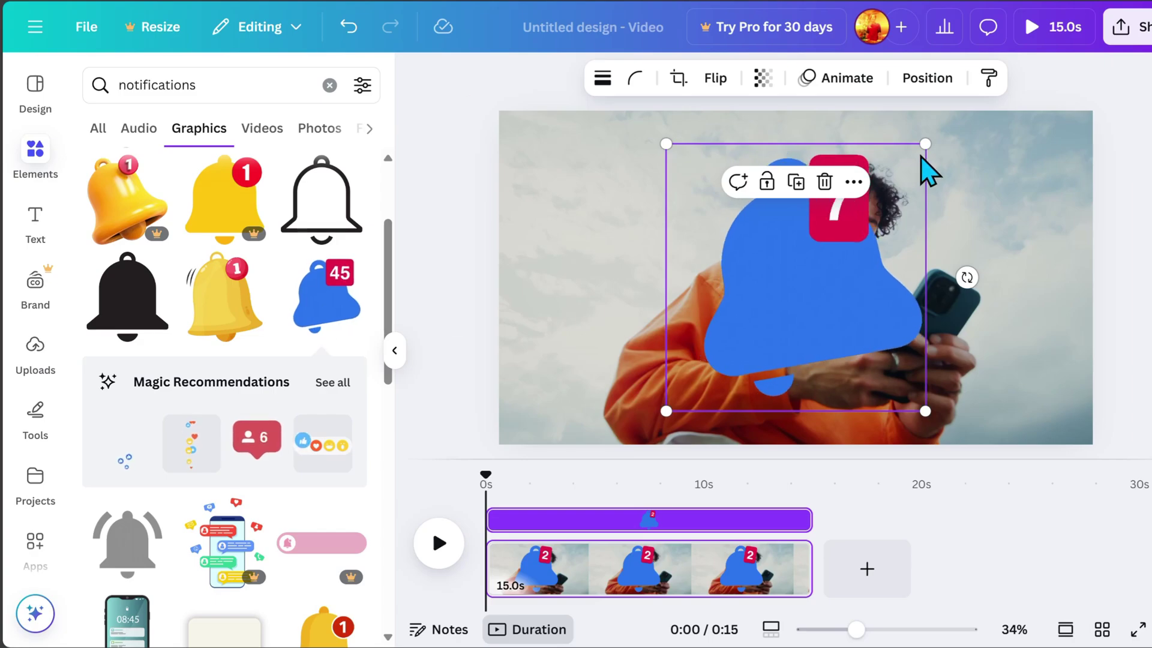
pyautogui.moveTo(925, 144); pyautogui.dragTo(764, 311)
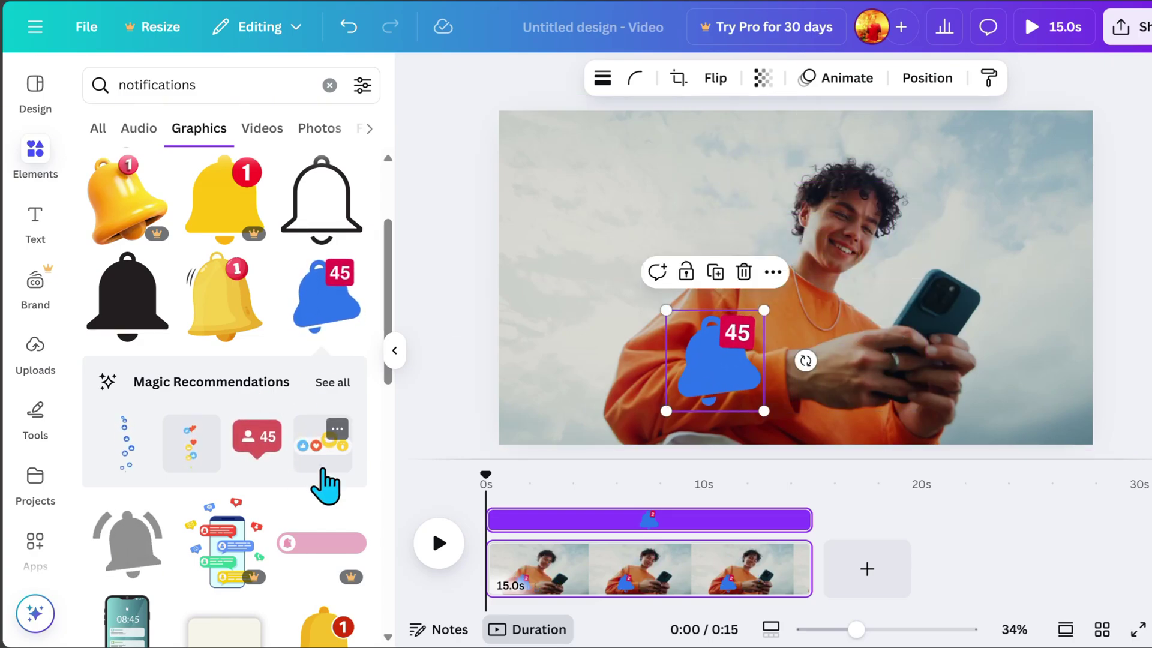
# - Add the red heart counter sticker from the bell's magic recommendations and shrink it
pyautogui.scroll(-2, 325, 486)
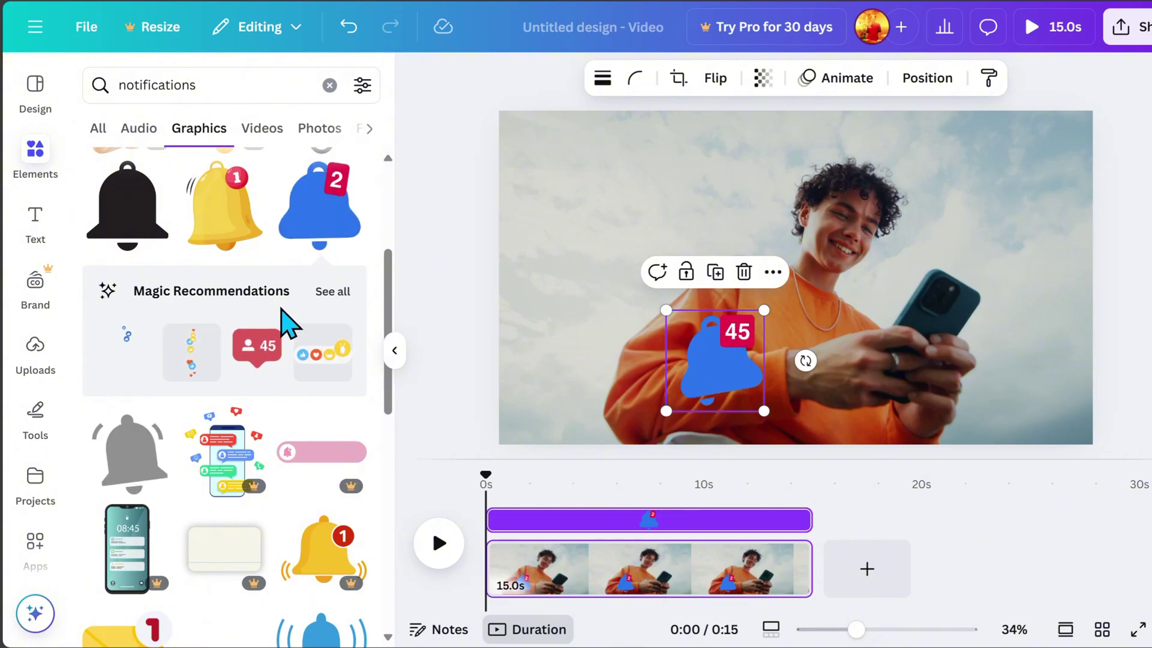
pyautogui.click(333, 293)
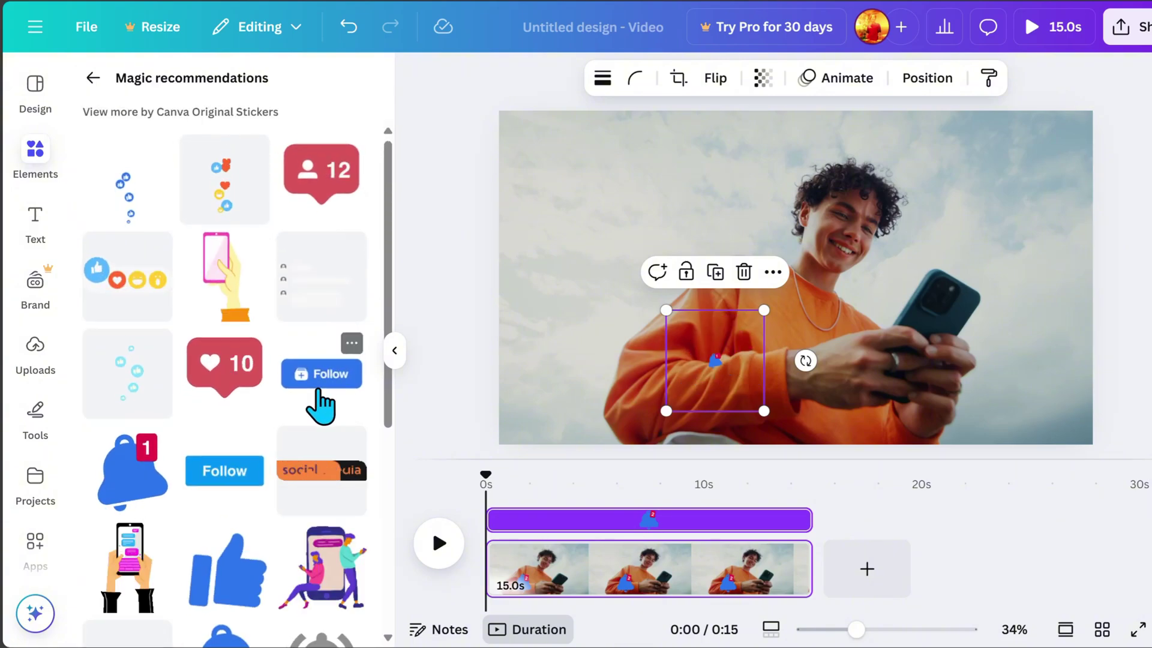
pyautogui.click(226, 377)
pyautogui.moveTo(959, 144); pyautogui.dragTo(1038, 286)
# - Place the bell and the heart counter sticker beside the man's phone and reduce their size
pyautogui.click(720, 363)
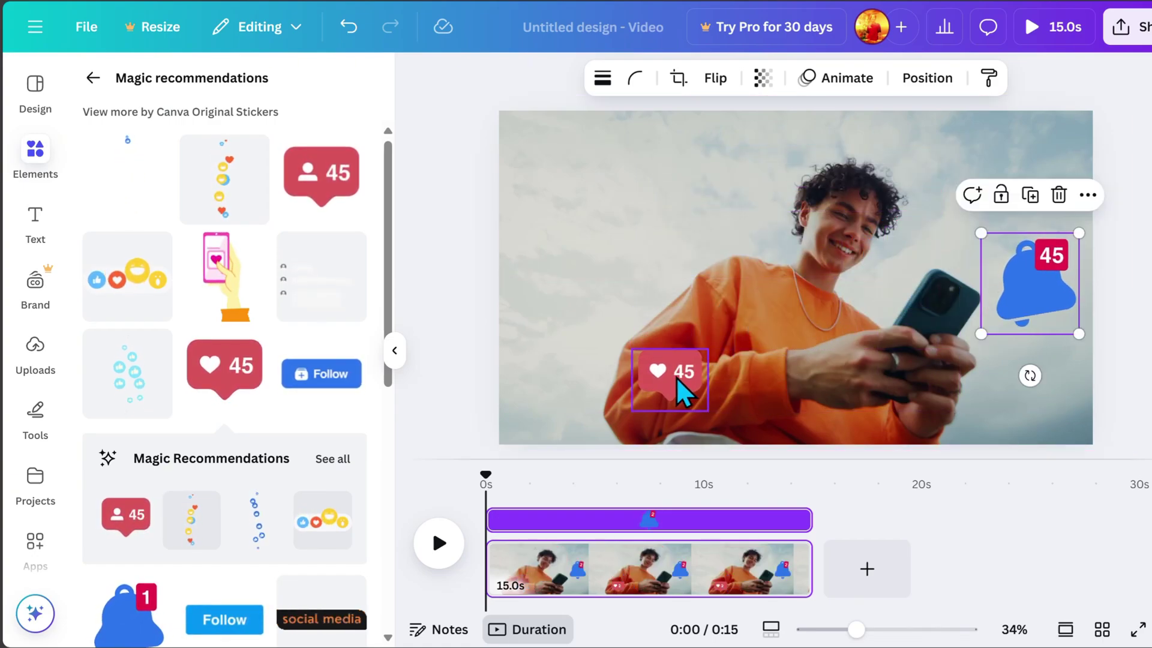
pyautogui.moveTo(676, 379); pyautogui.dragTo(974, 225)
pyautogui.click(1036, 270)
pyautogui.moveTo(1079, 233); pyautogui.dragTo(1039, 275)
pyautogui.moveTo(1021, 303); pyautogui.dragTo(1024, 278)
pyautogui.click(993, 219)
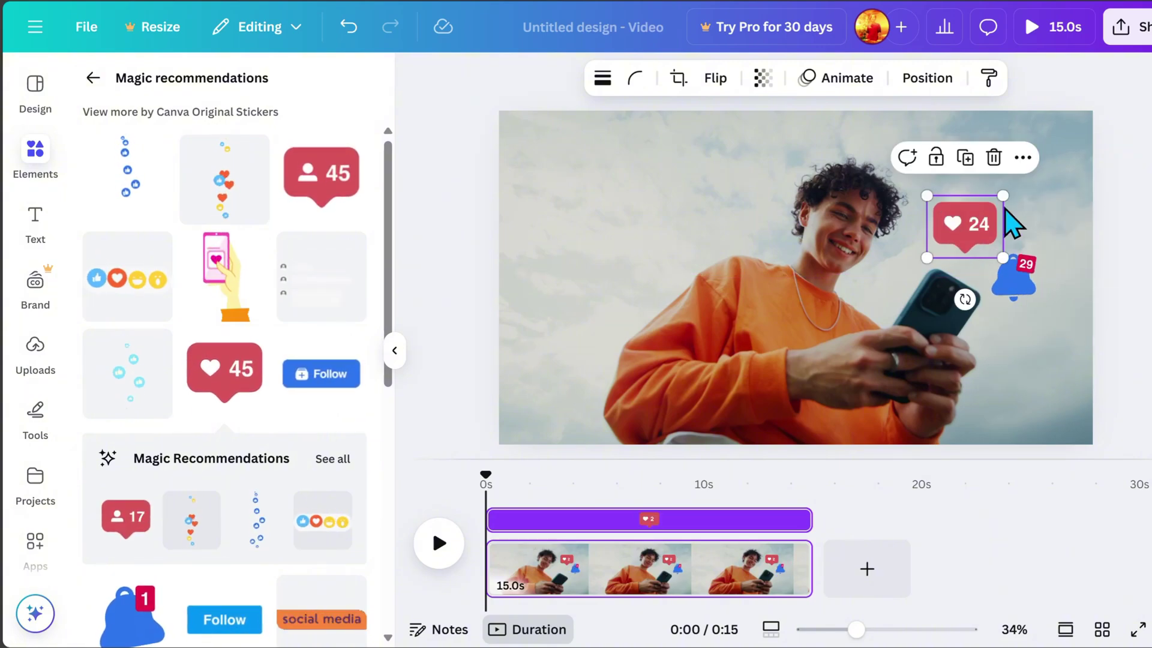
# - Add the floating hearts sticker, shrink it and place it above the phone next to the man's face
pyautogui.scroll(-10, 290, 560)
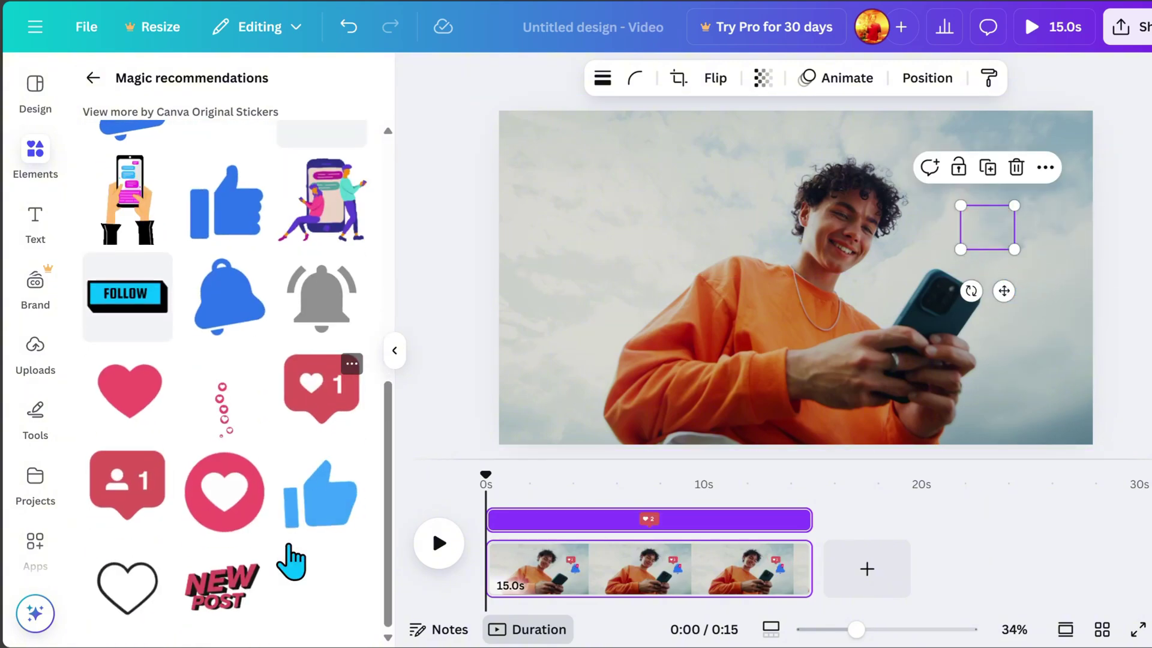
pyautogui.click(226, 412)
pyautogui.moveTo(828, 144); pyautogui.dragTo(784, 330)
pyautogui.moveTo(769, 393); pyautogui.dragTo(921, 235)
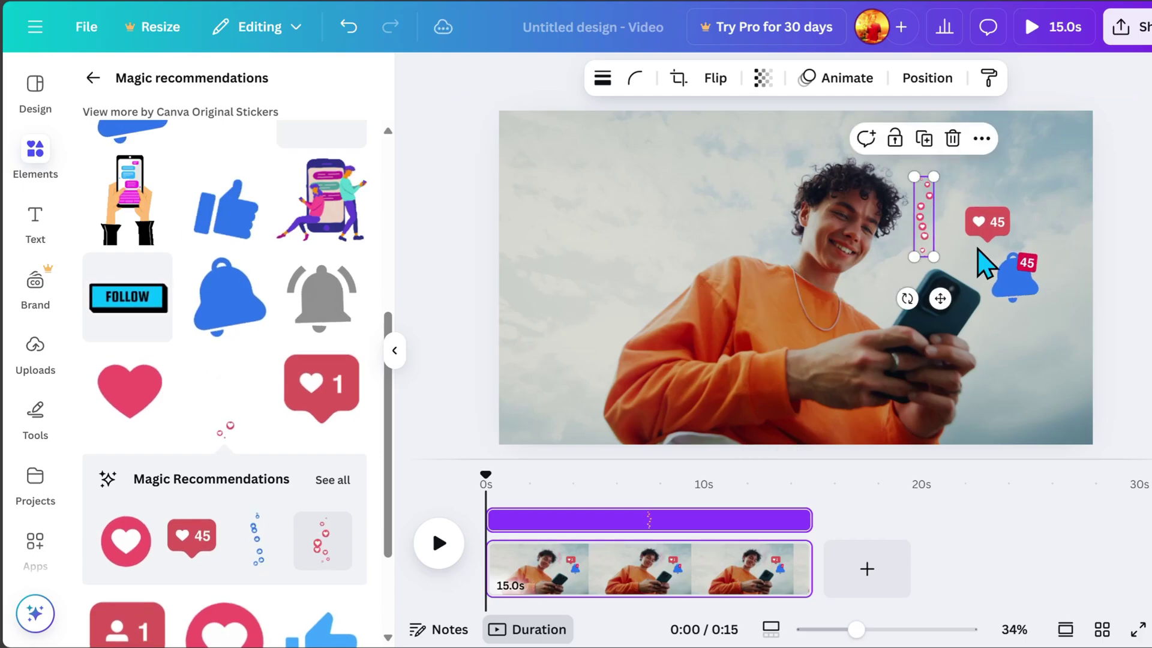
# - Apply the Rise animation to the notification bell
pyautogui.click(1024, 288)
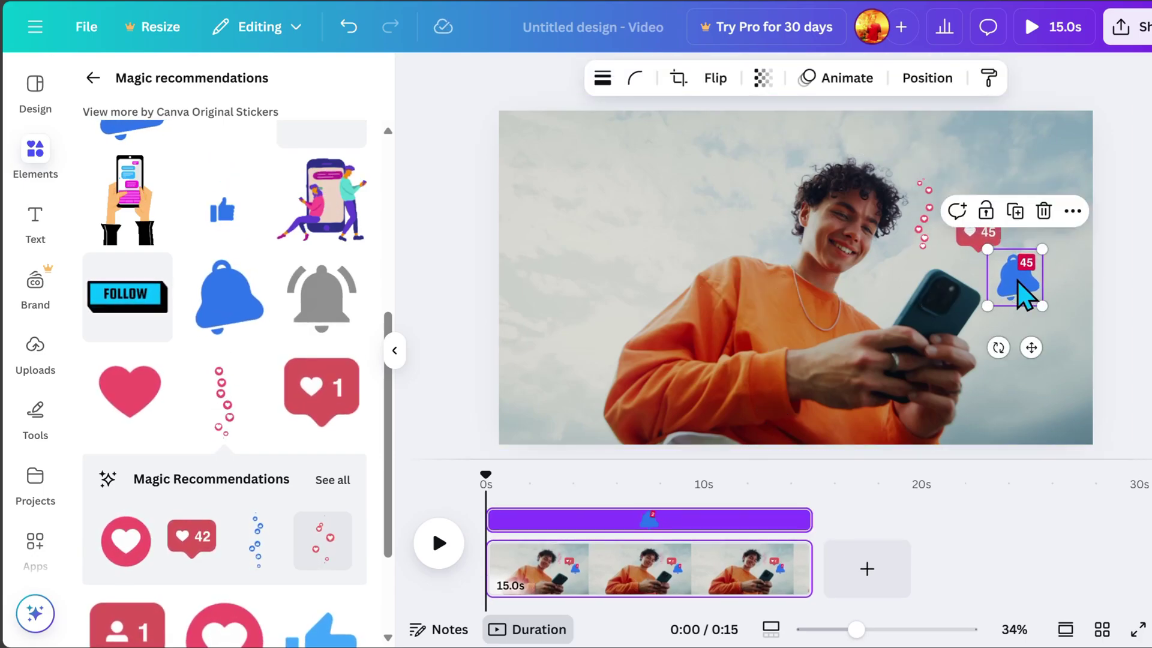
pyautogui.click(818, 80)
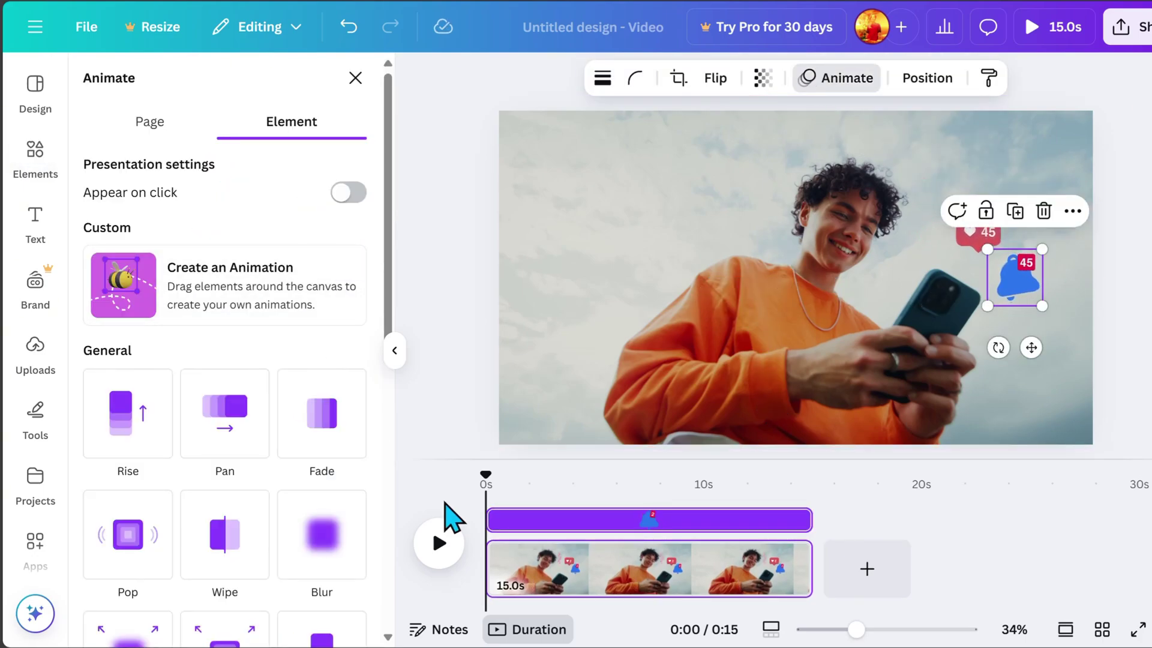
pyautogui.scroll(-3, 318, 480)
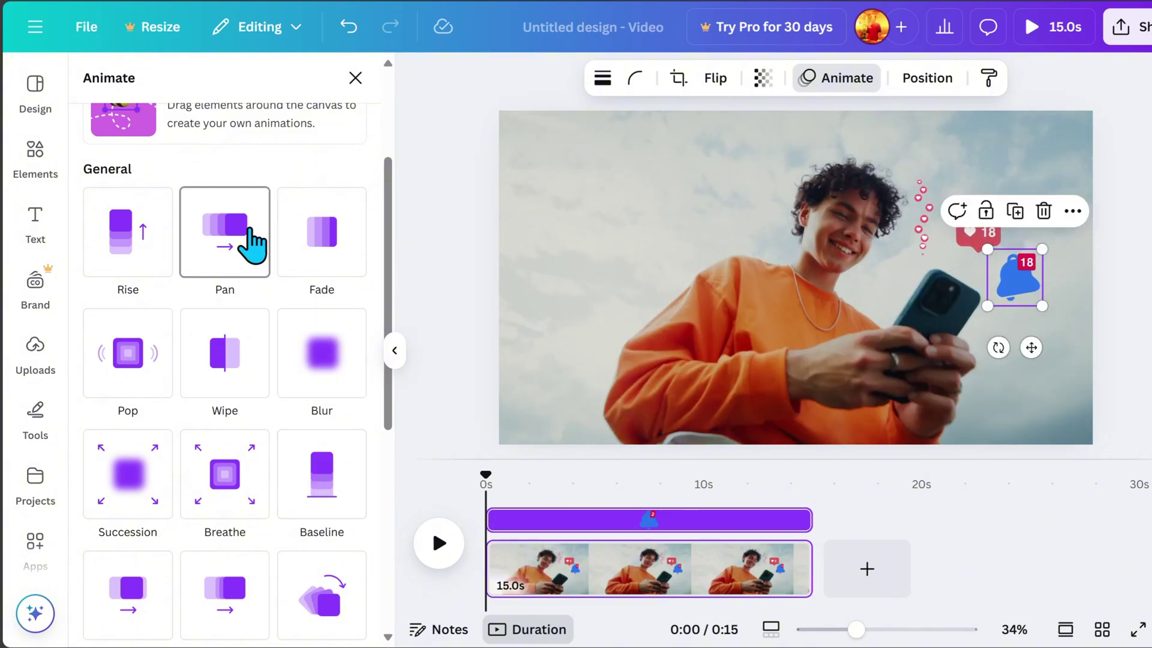
pyautogui.click(131, 240)
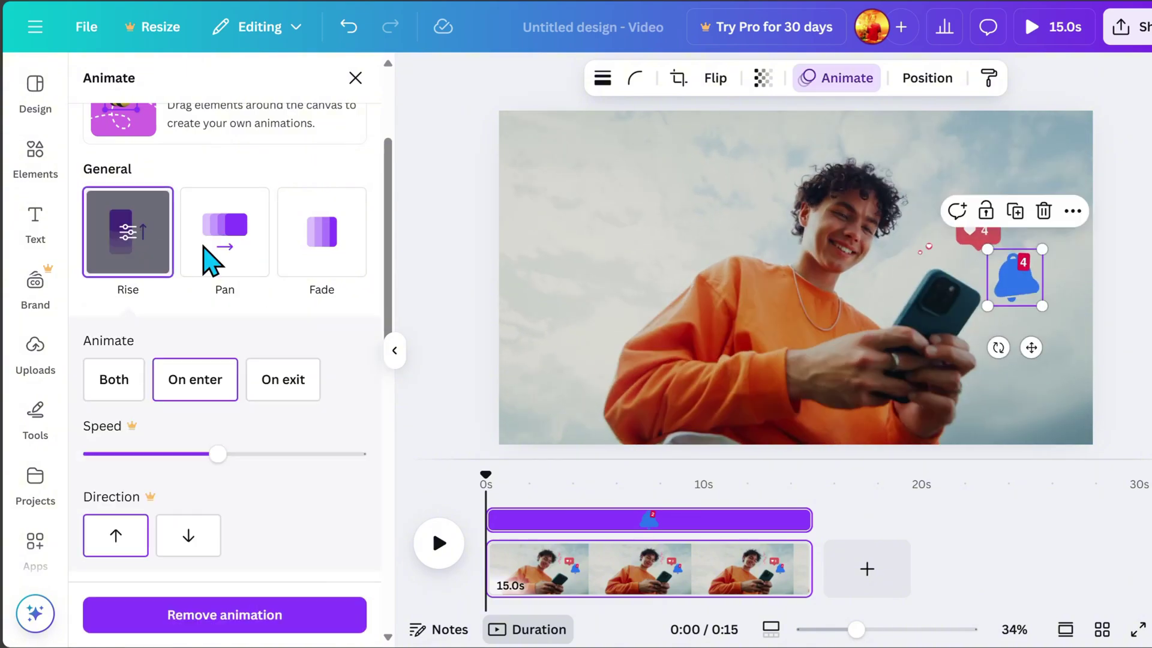
# - Apply the Rise animation to the heart counter and the floating hearts sticker
pyautogui.click(975, 249)
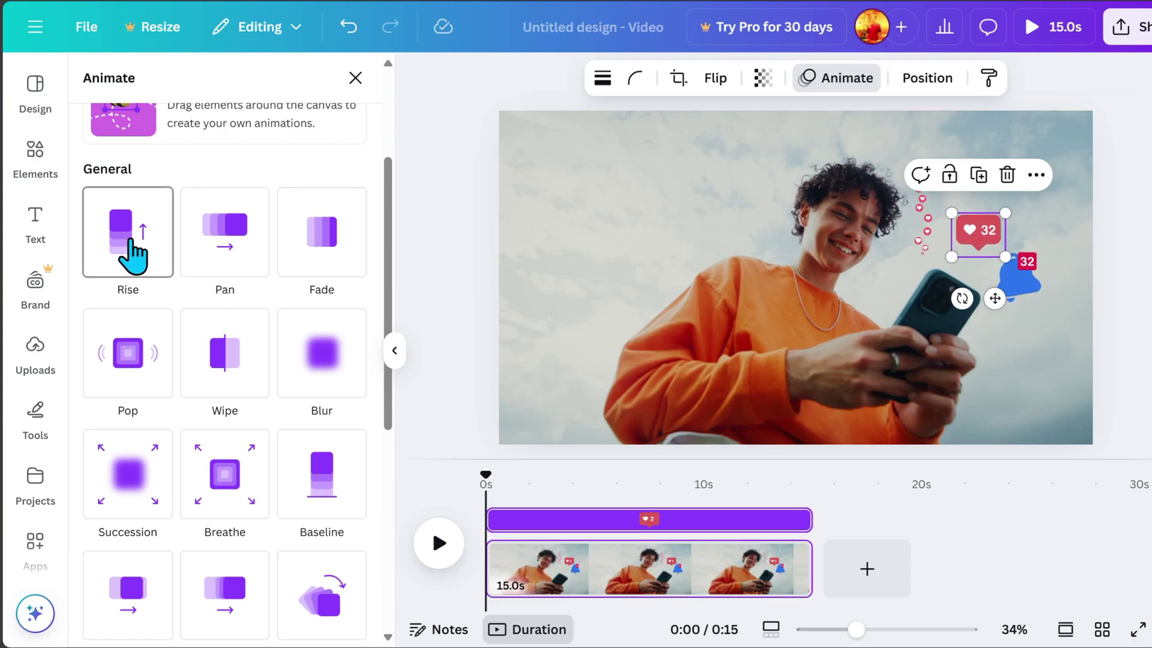
pyautogui.click(133, 255)
pyautogui.click(921, 243)
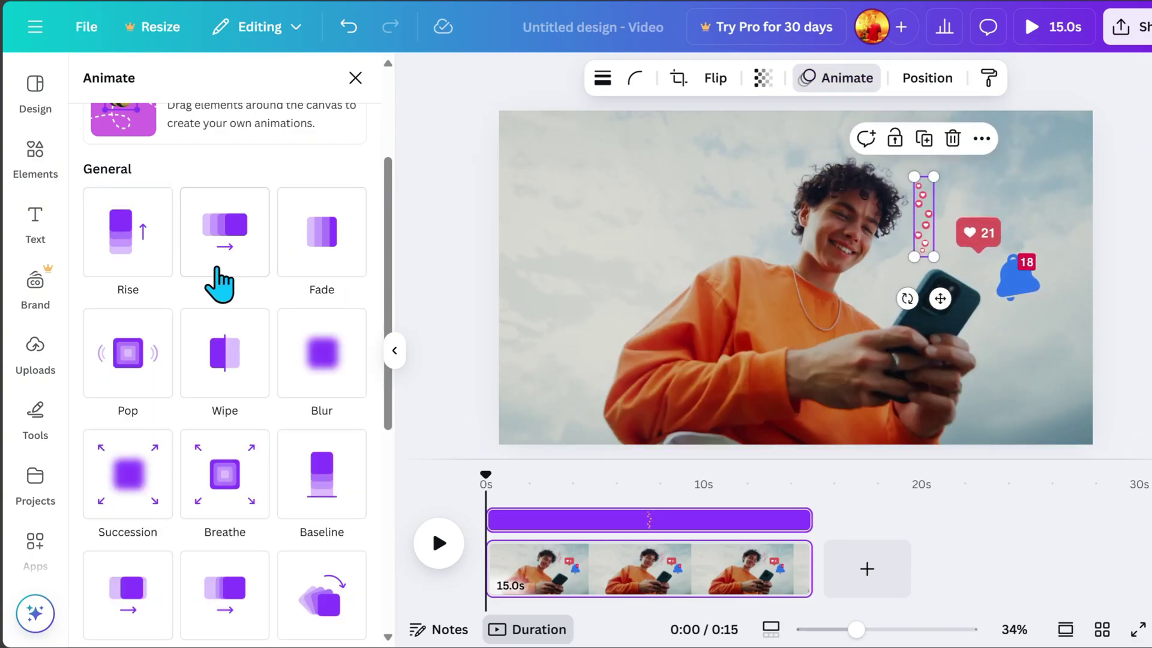
pyautogui.click(134, 258)
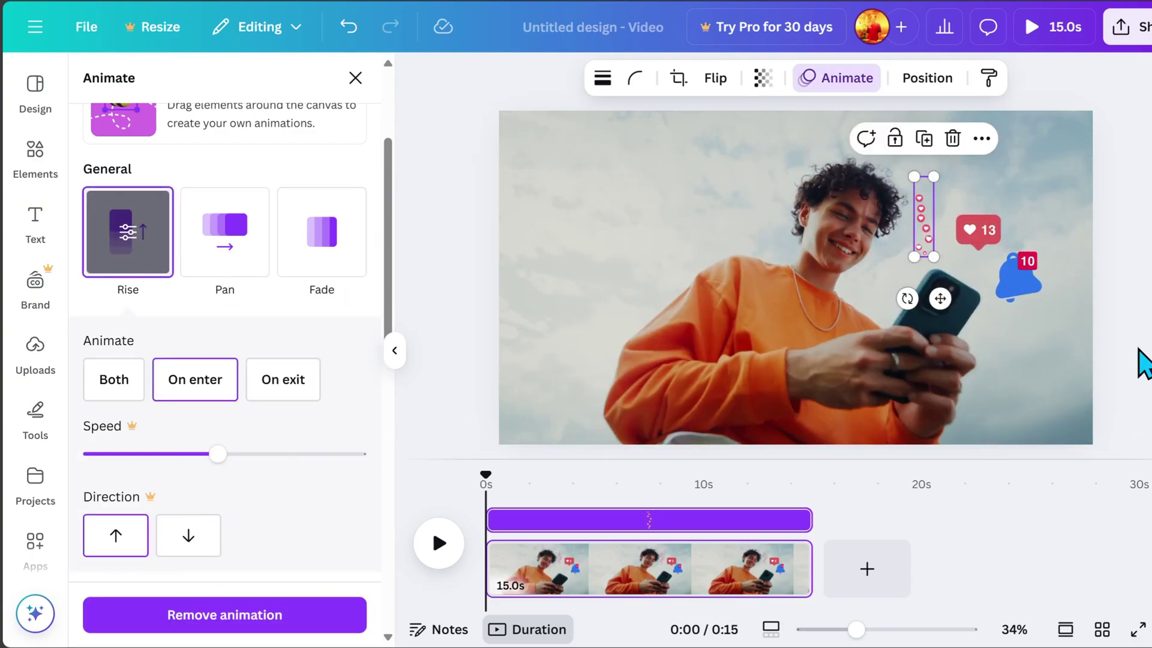
# - Play the video from the start to preview the animated stickers
pyautogui.click(973, 239)
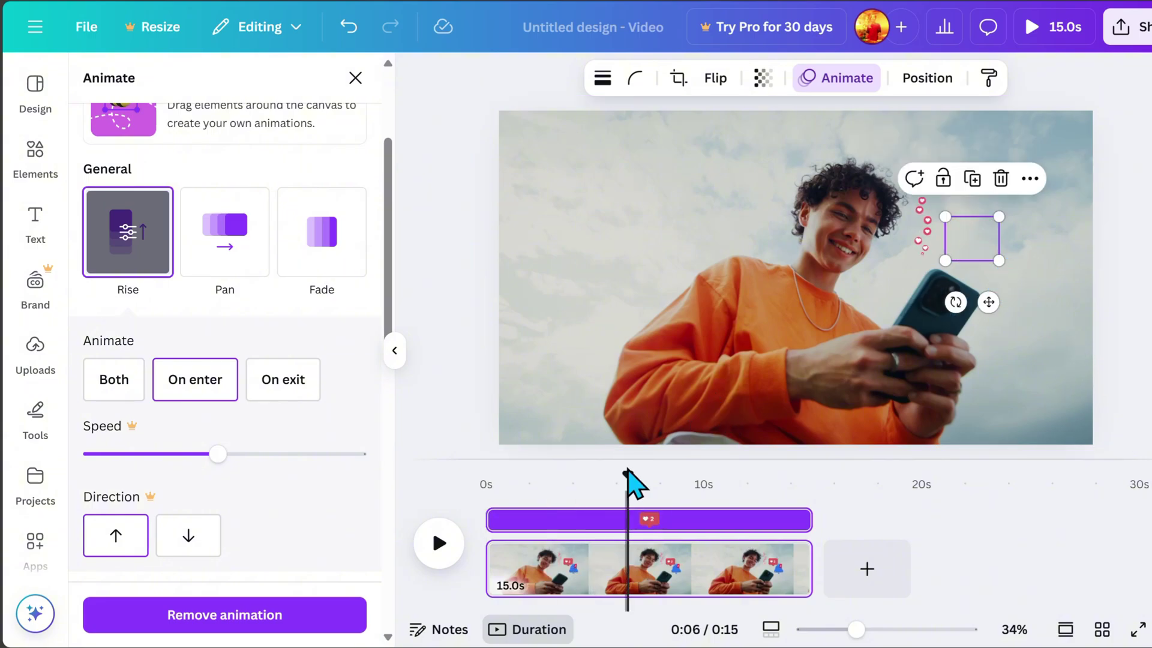
pyautogui.moveTo(627, 473); pyautogui.dragTo(487, 480)
pyautogui.click(439, 543)
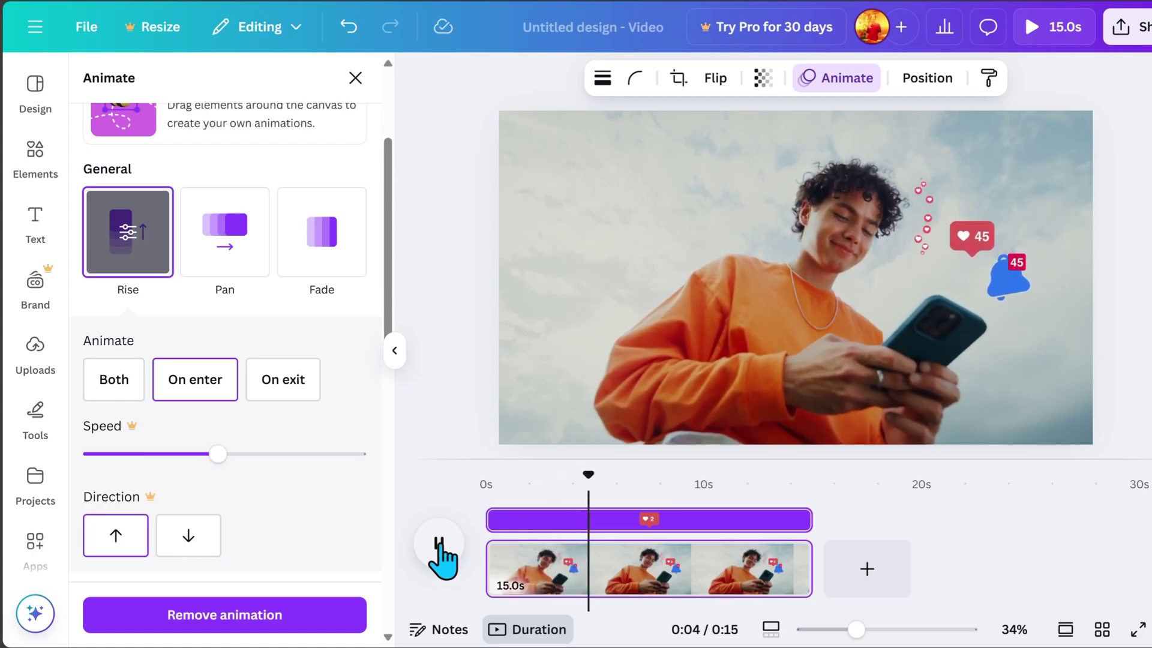
pyautogui.click(439, 543)
# - Trim the end of the page to 5.0 seconds
pyautogui.moveTo(602, 495); pyautogui.dragTo(595, 494)
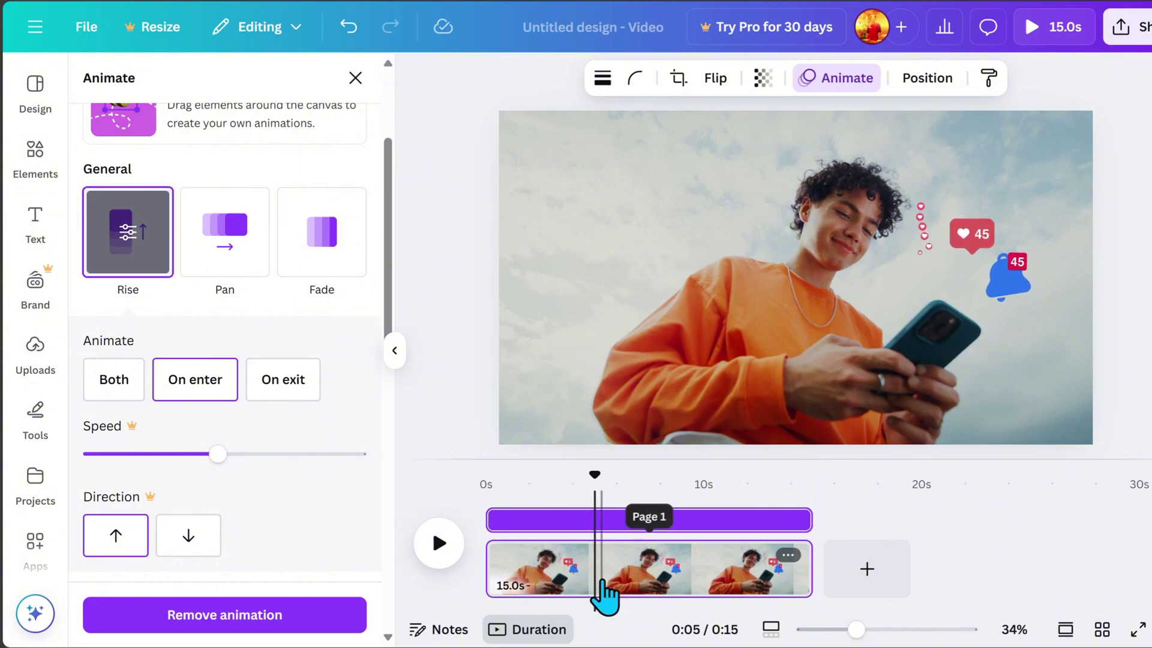
pyautogui.click(604, 591)
pyautogui.moveTo(793, 570); pyautogui.dragTo(590, 579)
# - Duplicate the 5-second page and extend the copy to 15.0 seconds
pyautogui.rightClick(558, 585)
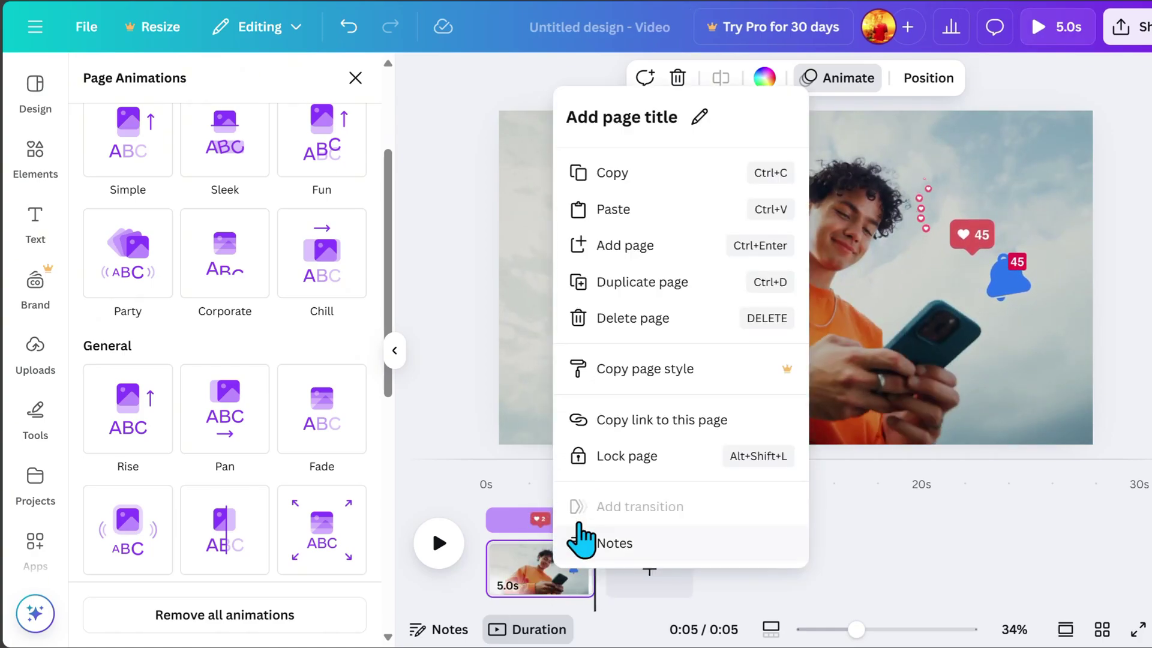
pyautogui.click(624, 285)
pyautogui.moveTo(701, 553); pyautogui.dragTo(1002, 526)
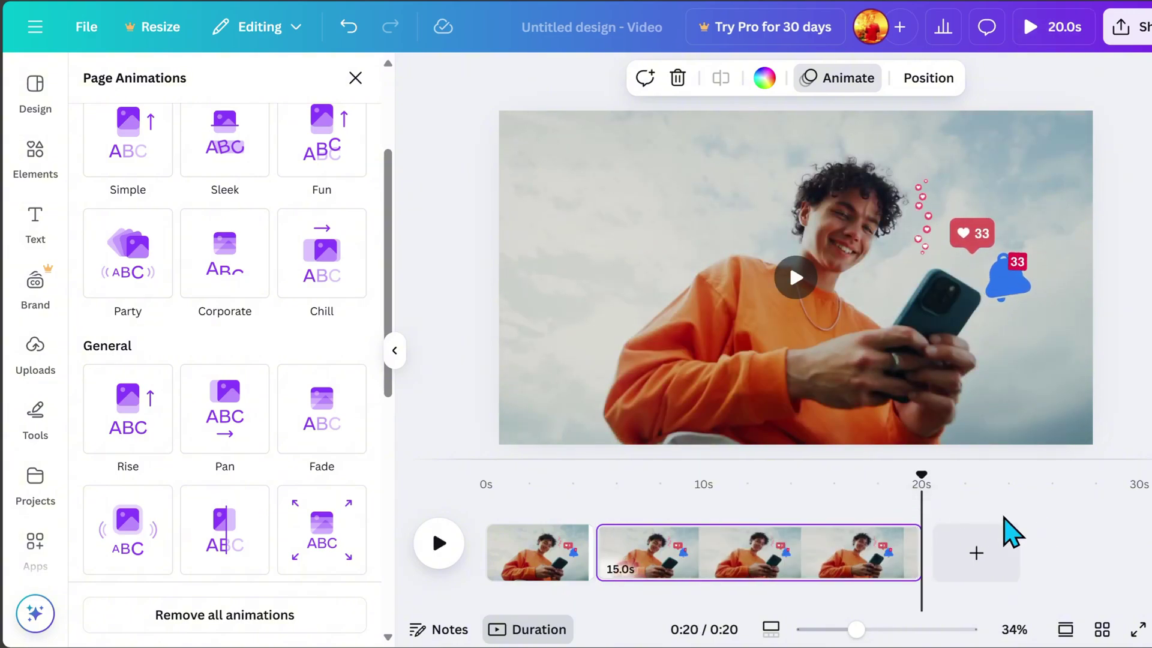
# - Trim the start of the second page so that it lasts 9.9 seconds and continues from the first page's footage
pyautogui.click(583, 506)
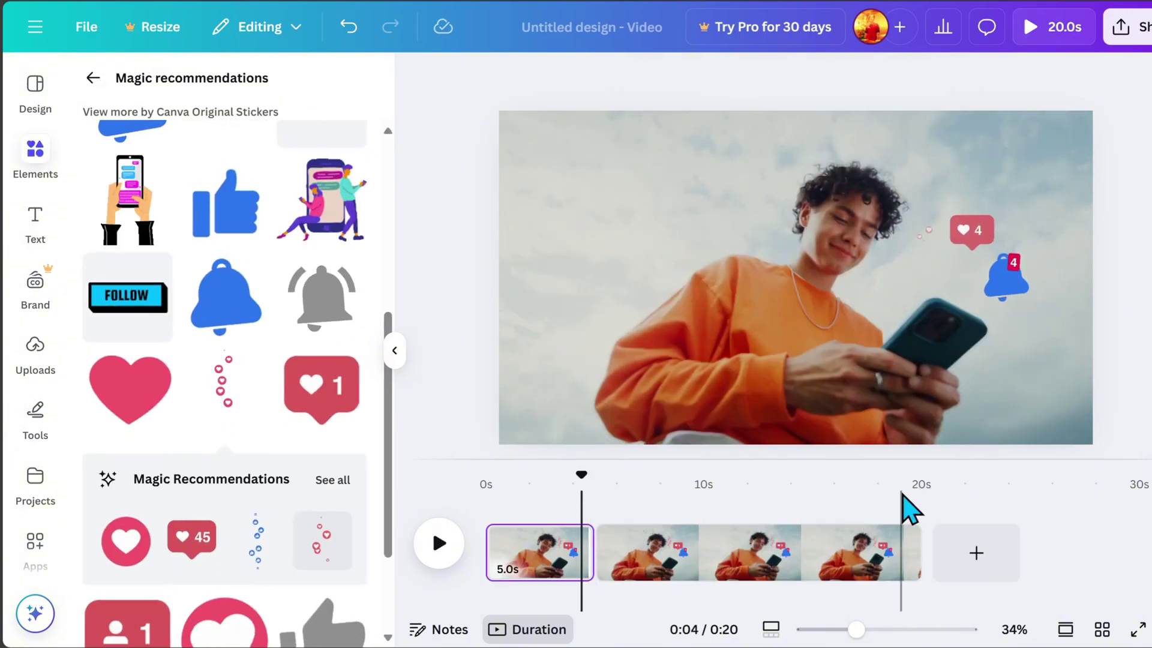
pyautogui.moveTo(582, 474); pyautogui.dragTo(707, 489)
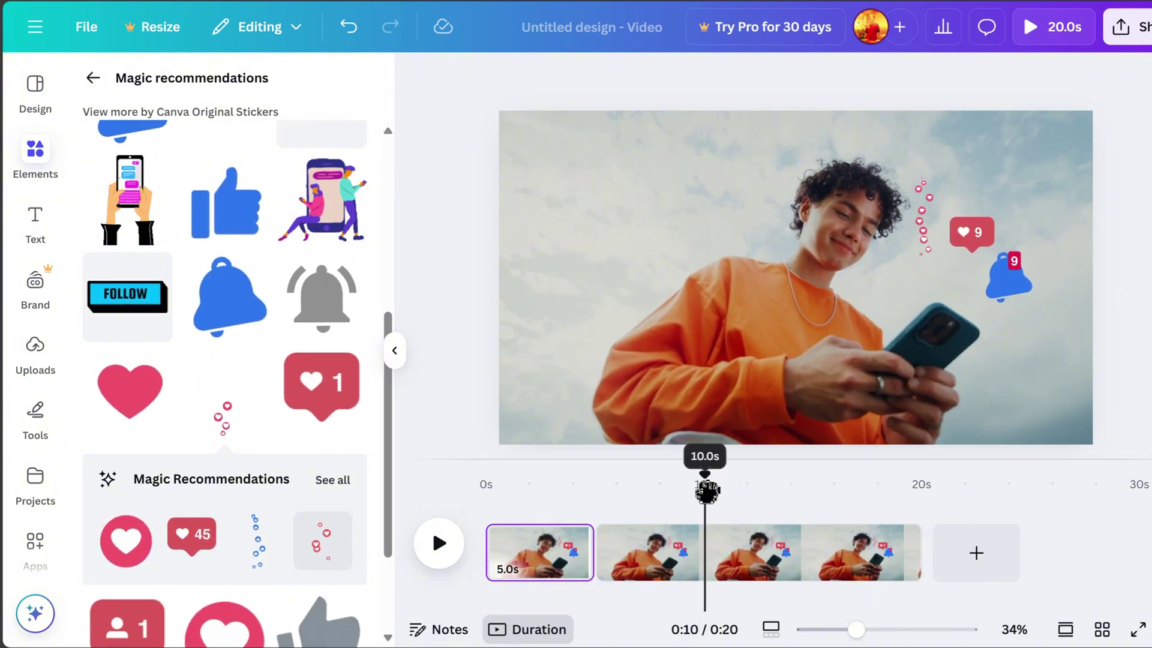
pyautogui.click(682, 559)
pyautogui.moveTo(605, 566); pyautogui.dragTo(716, 540)
# - Delete the blue bell, the like counter and the floating hearts stickers from the second page
pyautogui.click(1010, 288)
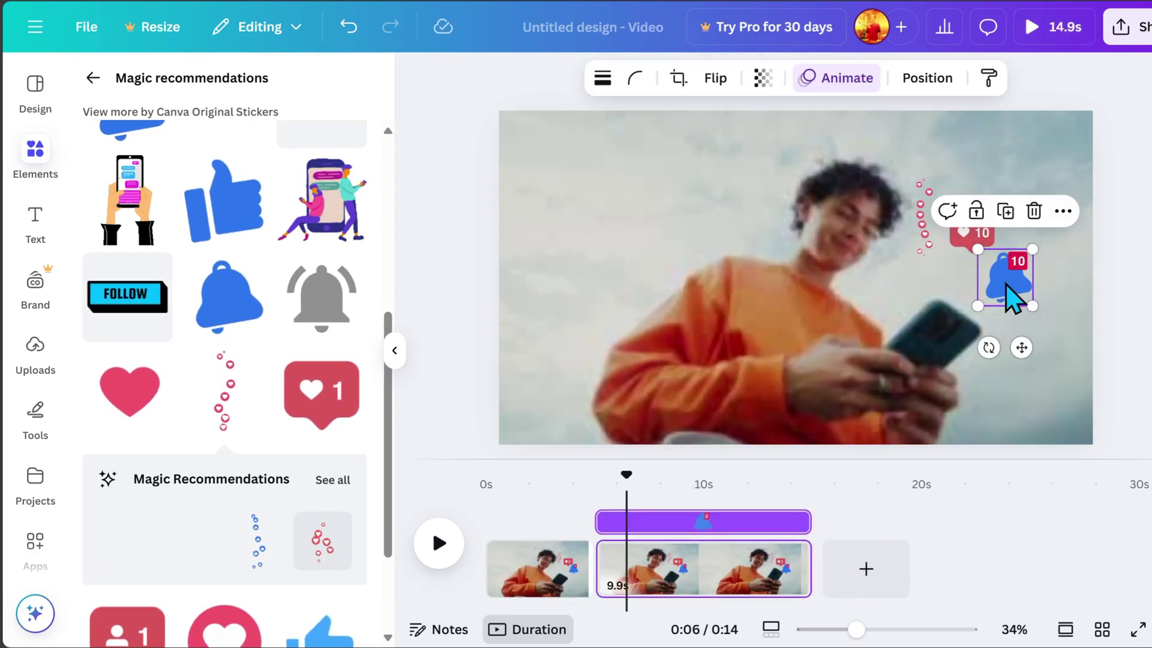
pyautogui.click(1031, 213)
pyautogui.click(975, 246)
pyautogui.click(1000, 178)
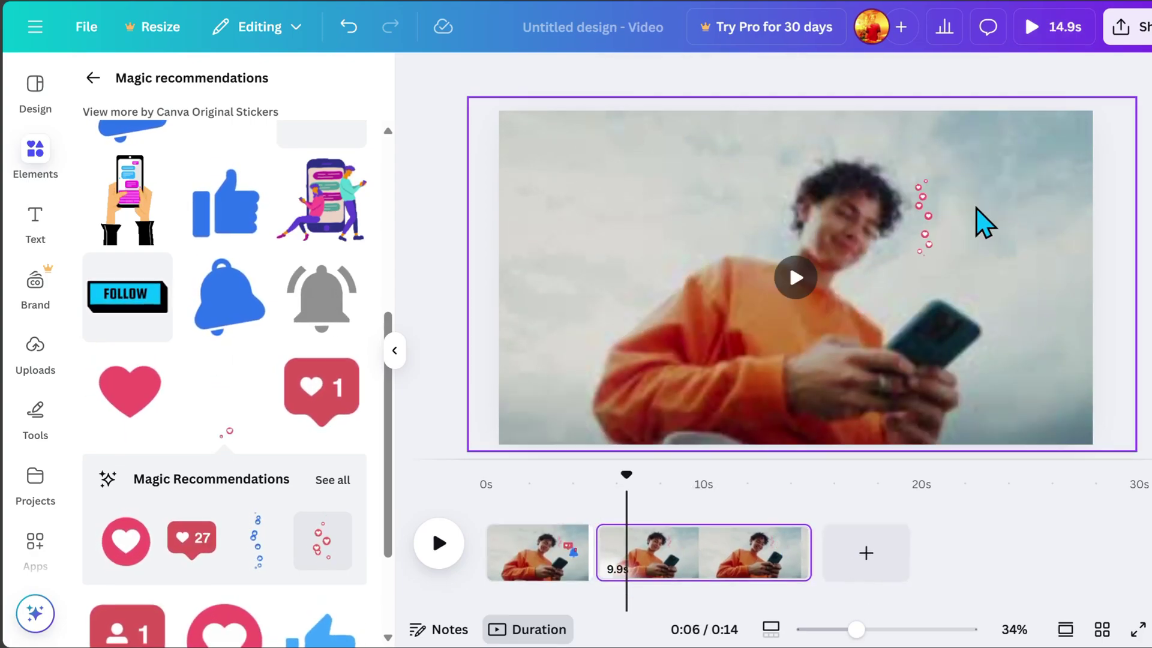
pyautogui.click(936, 219)
pyautogui.click(951, 138)
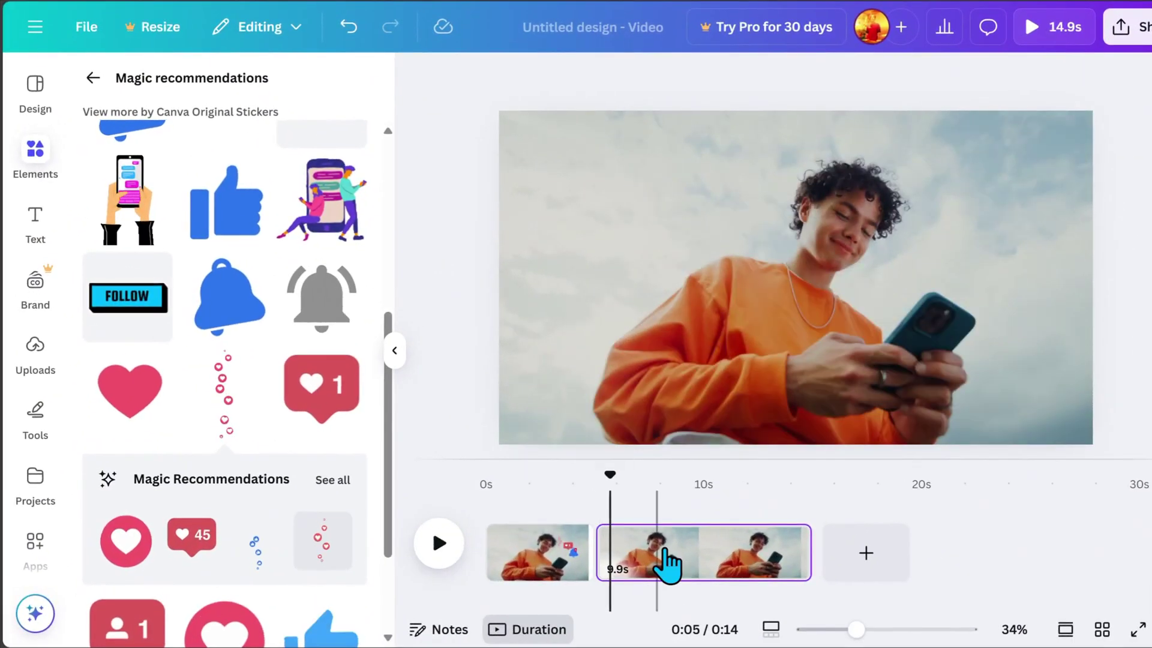
# - Enlarge and reposition the second page's footage so the man sits further left, leaving open sky beside the phone
pyautogui.click(801, 387)
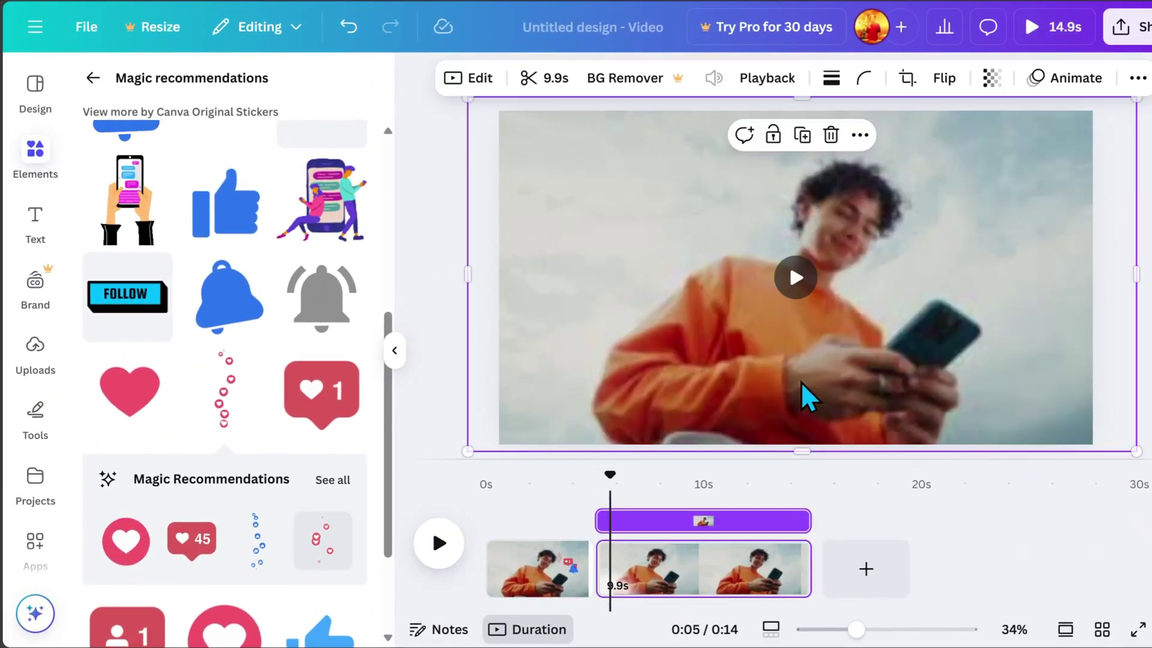
pyautogui.scroll(-3, 839, 361)
pyautogui.moveTo(818, 319); pyautogui.dragTo(699, 319)
pyautogui.moveTo(874, 381); pyautogui.dragTo(1008, 478)
pyautogui.moveTo(944, 319); pyautogui.dragTo(912, 266)
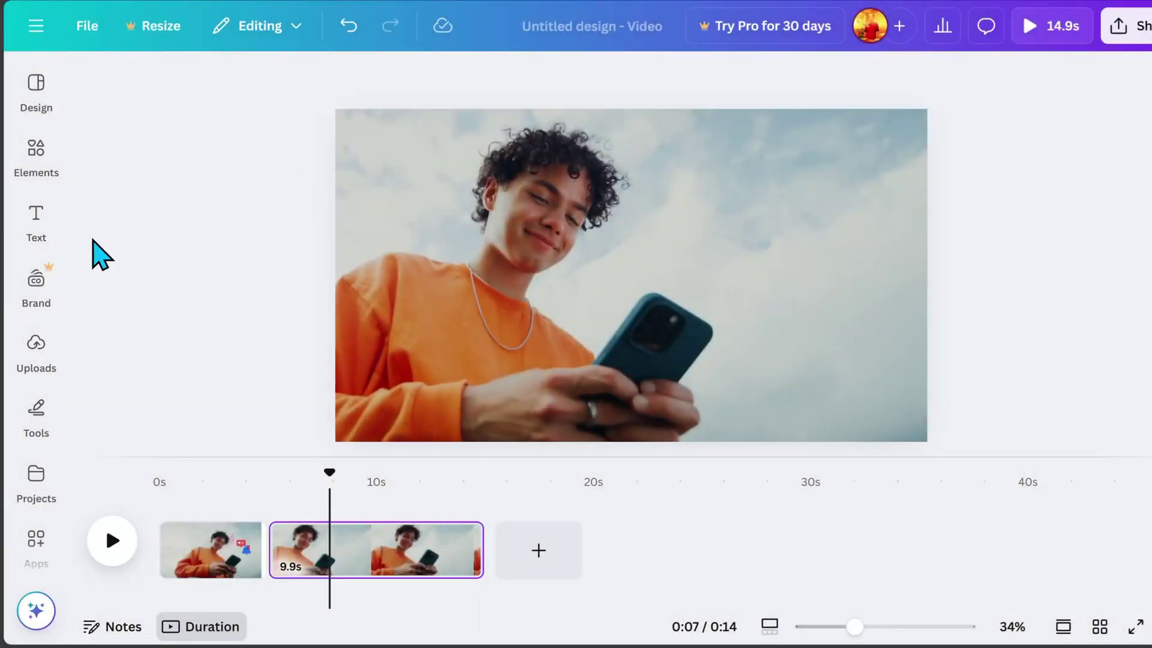
# - Search the elements for "conversation icon" and limit the results to graphics
pyautogui.click(36, 222)
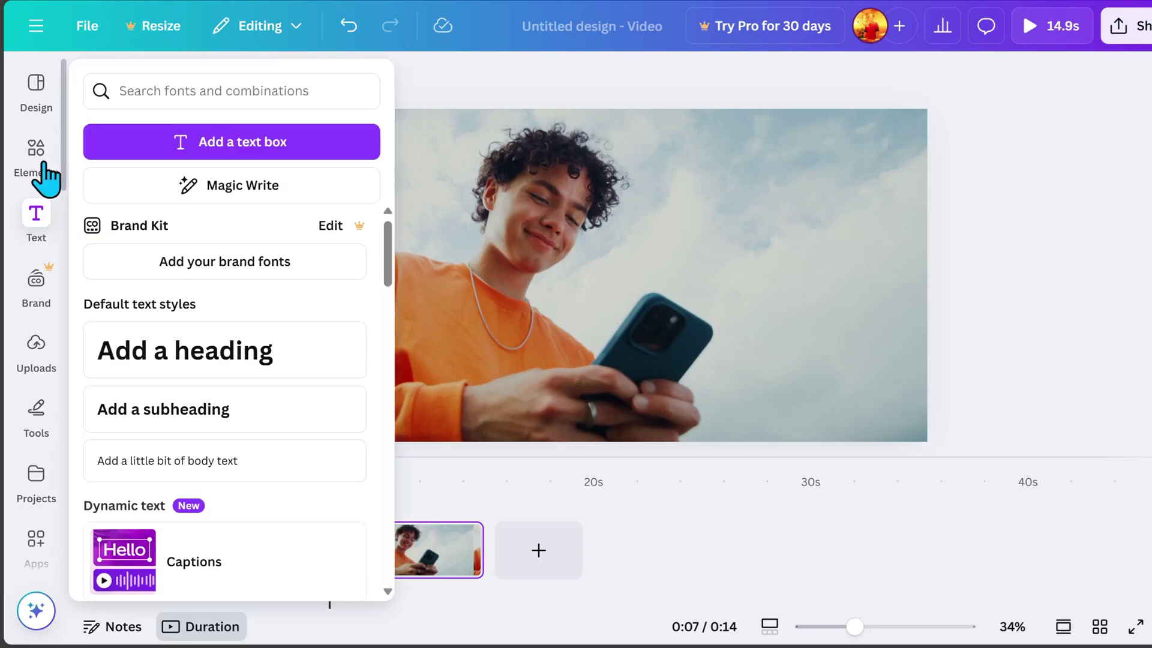
pyautogui.click(36, 156)
pyautogui.click(89, 75)
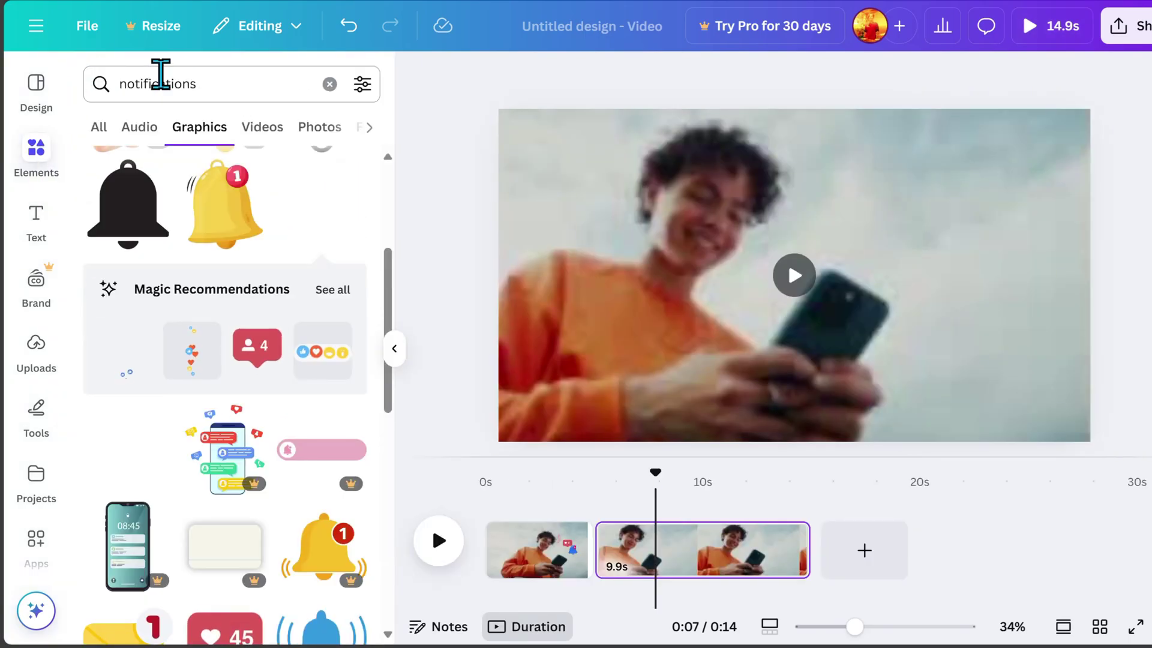
pyautogui.click(159, 78)
pyautogui.press('BackSpace')
pyautogui.write('conversat')
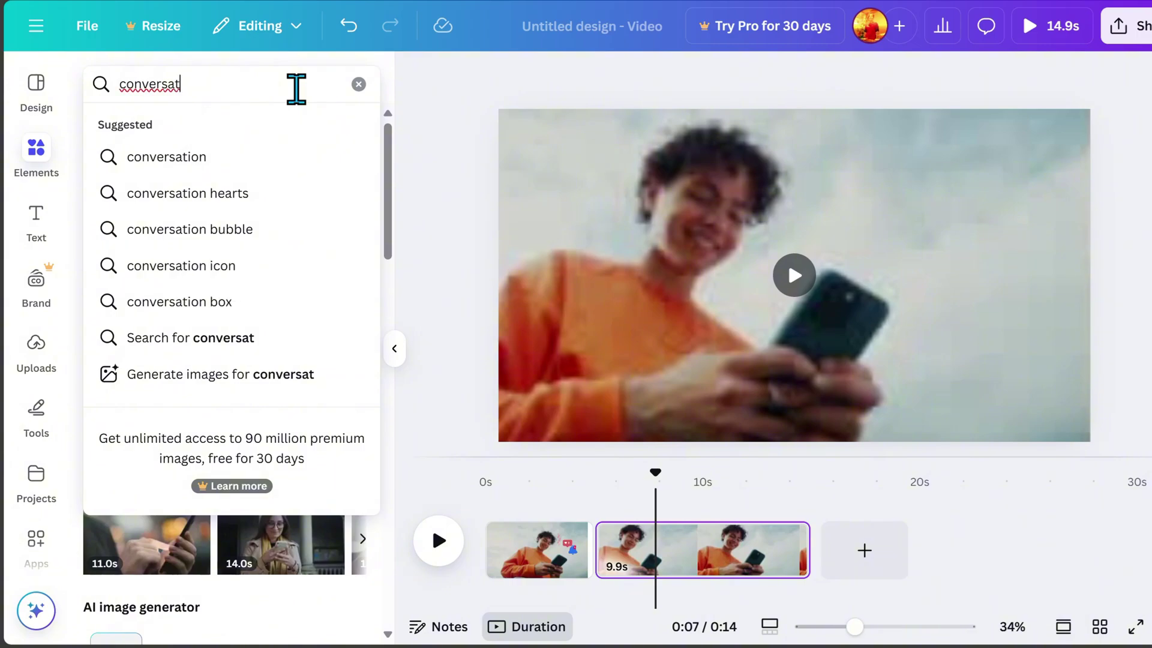
pyautogui.click(231, 275)
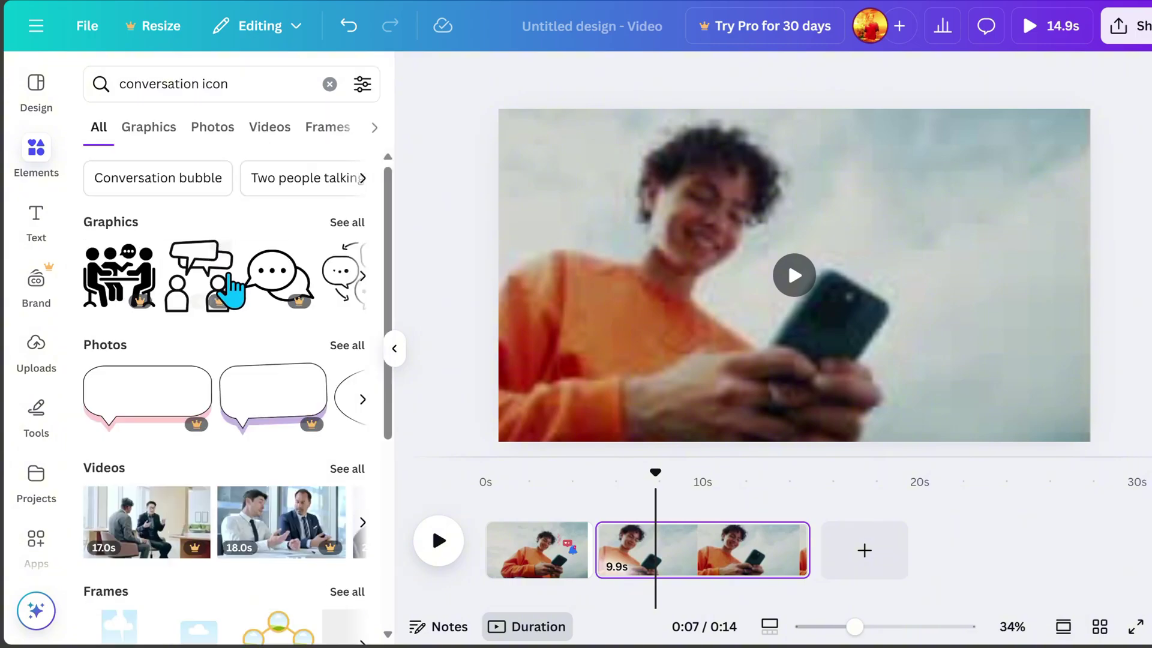
pyautogui.click(151, 150)
pyautogui.scroll(-15, 324, 420)
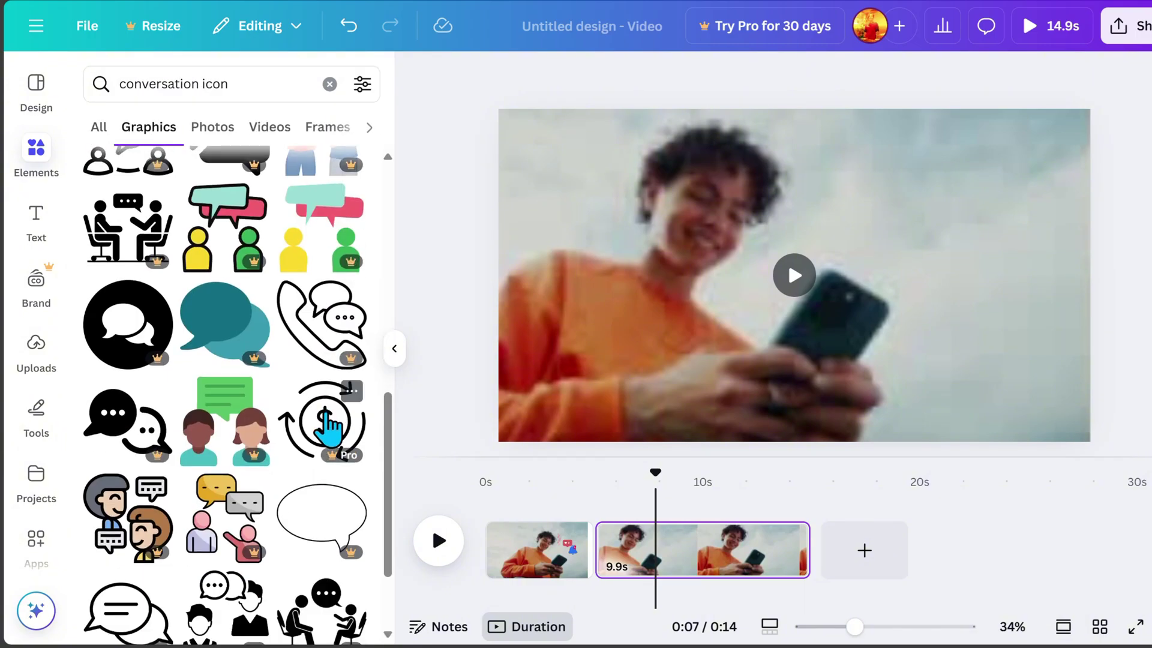
# - Add a blue-purple gradient message bubble to the second page and place it in the sky near the upper right corner
pyautogui.hotkey('ctrl', 'v')
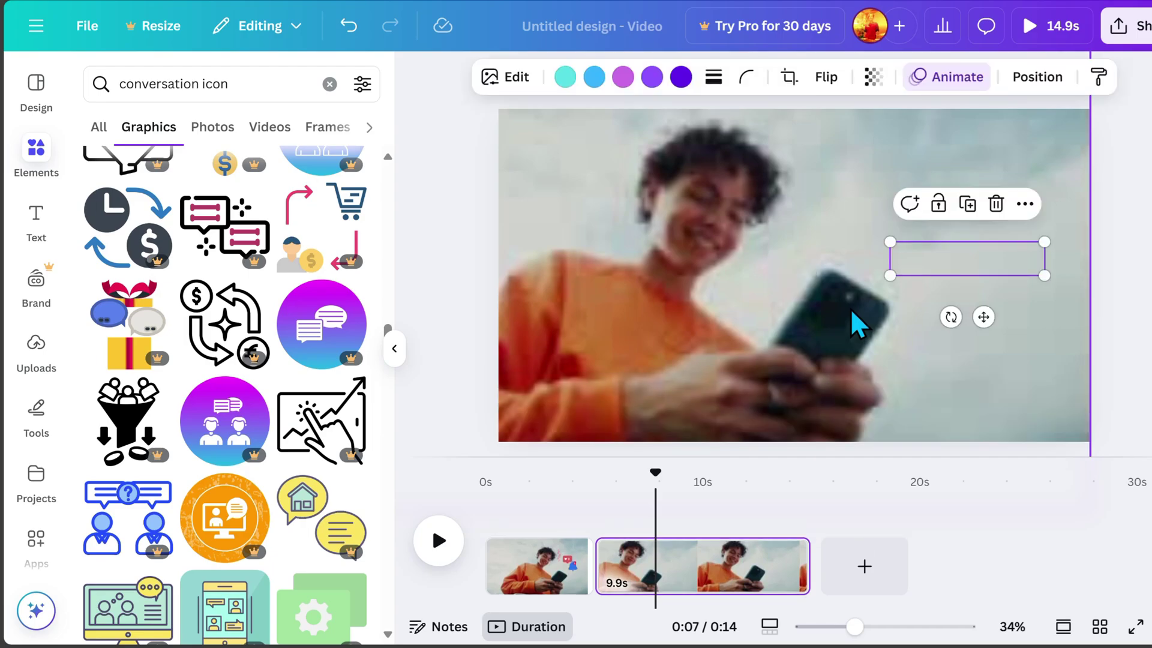
pyautogui.moveTo(982, 255); pyautogui.dragTo(1003, 162)
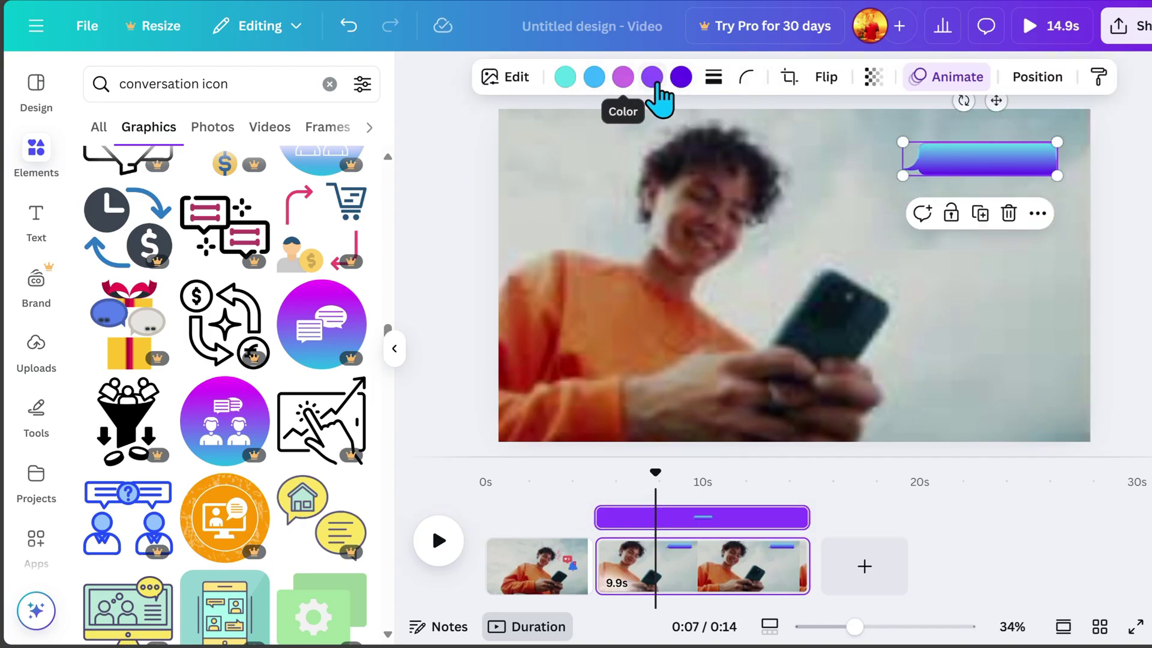
pyautogui.click(681, 77)
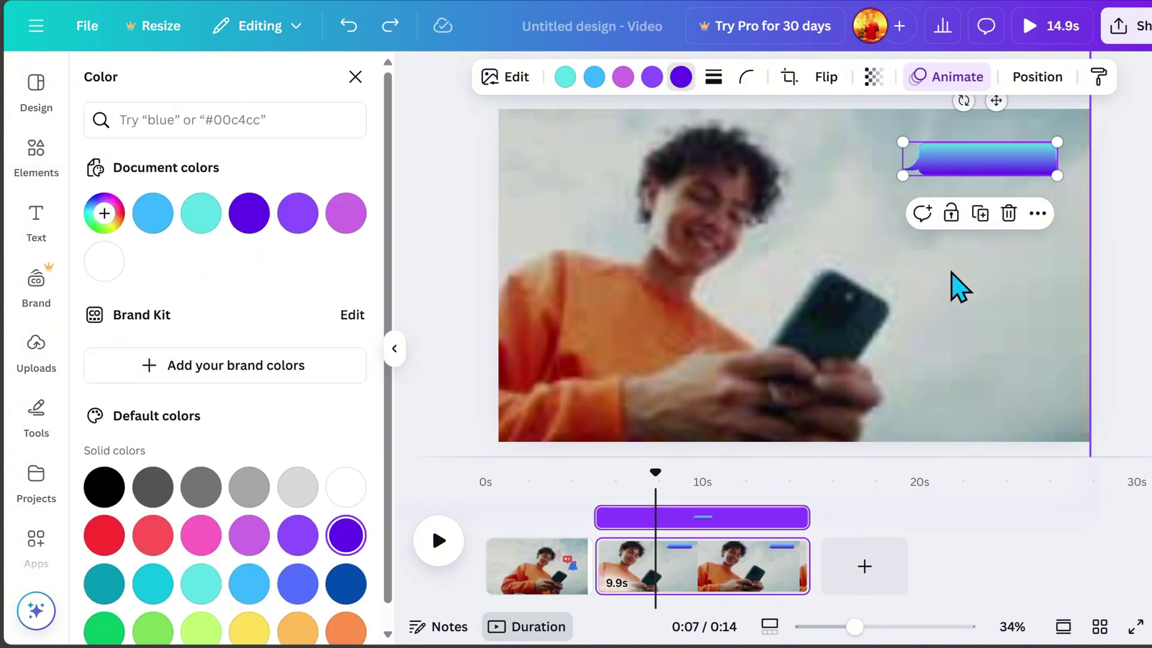
pyautogui.press('Escape')
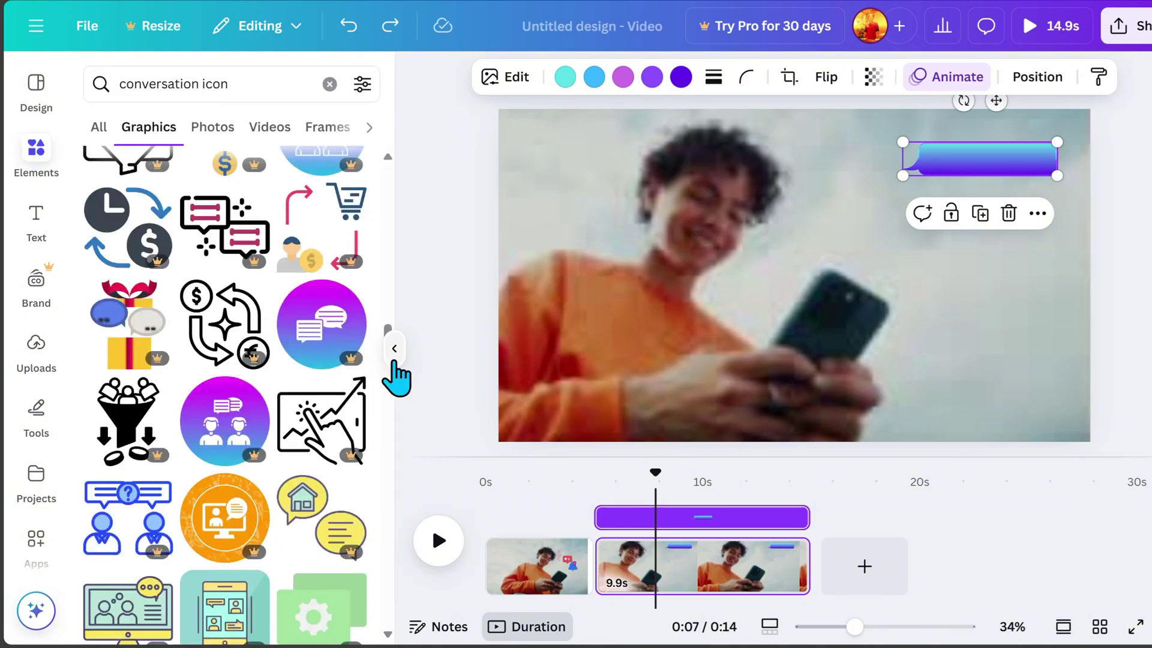
pyautogui.click(393, 357)
# - Duplicate the message bubble twice, staggering the copies below the original and flipping the middle one horizontally
pyautogui.click(816, 217)
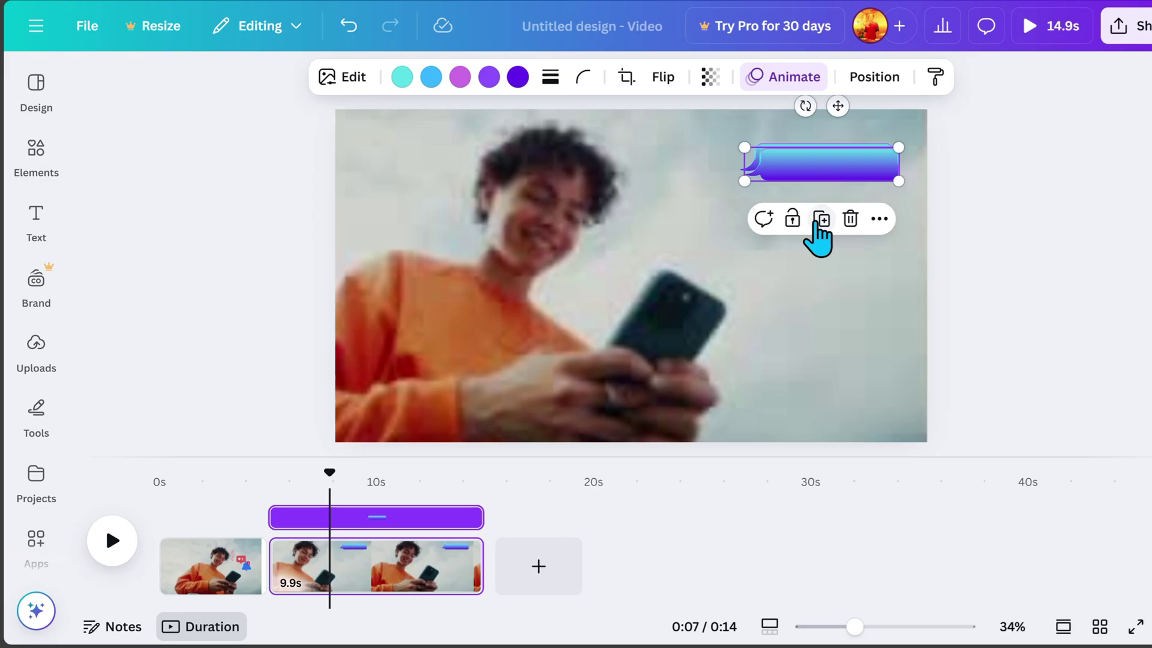
pyautogui.moveTo(822, 163); pyautogui.dragTo(751, 204)
pyautogui.click(660, 78)
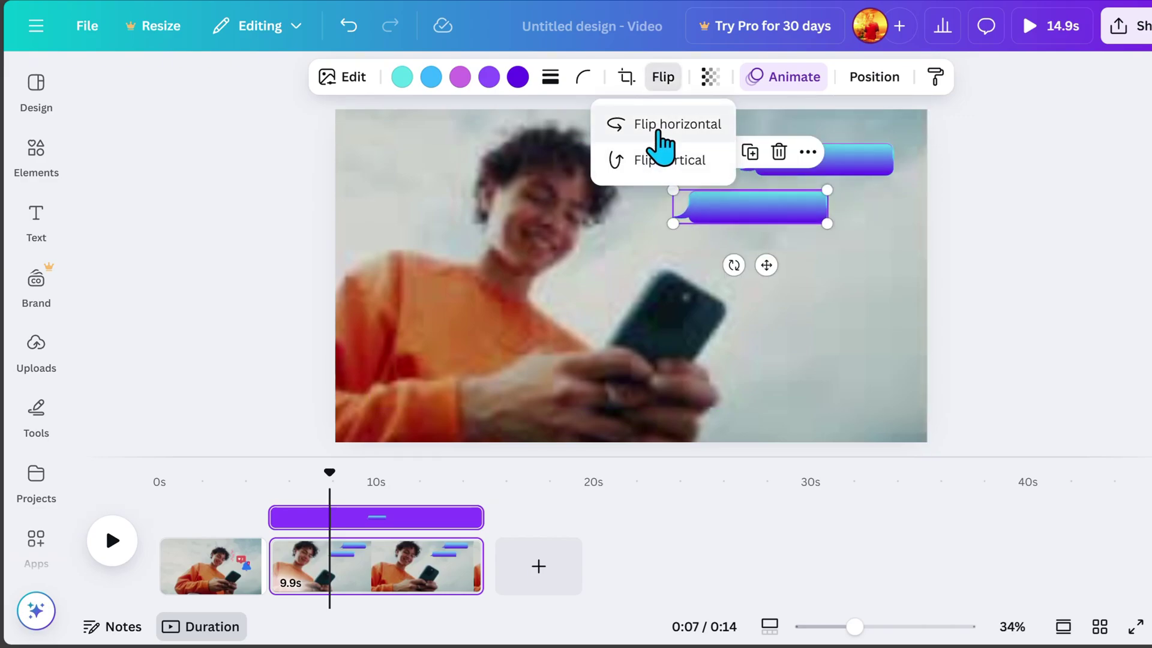
pyautogui.press('Escape')
pyautogui.click(812, 172)
pyautogui.click(818, 213)
pyautogui.moveTo(837, 168); pyautogui.dragTo(828, 251)
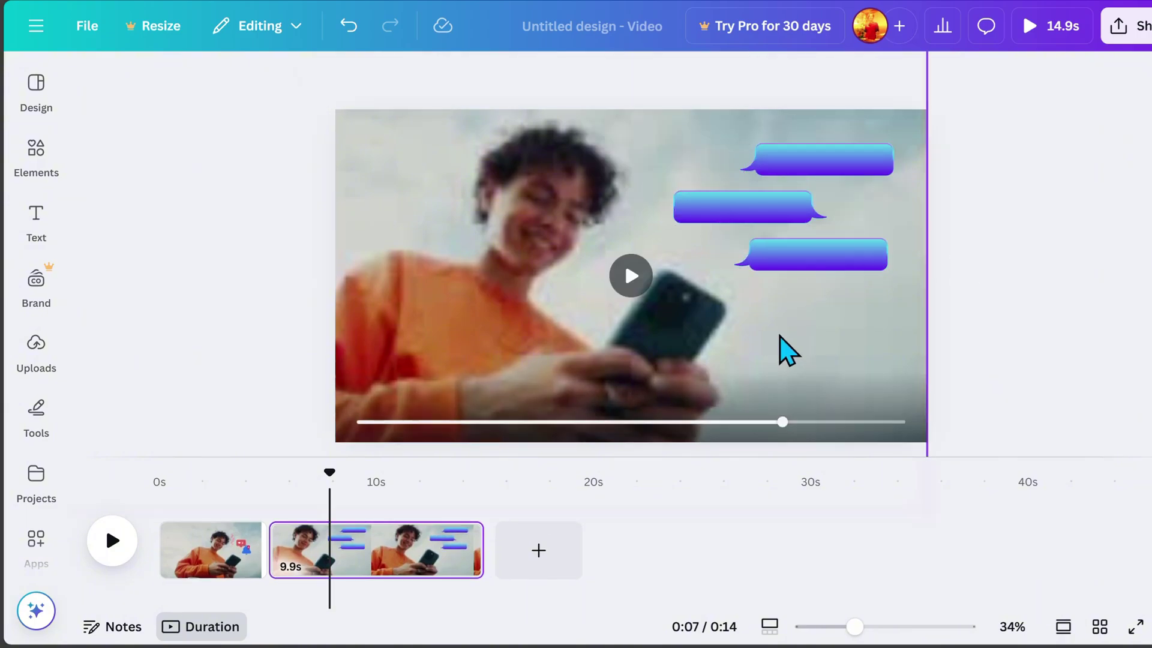
# - Apply the Pop animation to each of the three message bubbles
pyautogui.click(867, 174)
pyautogui.click(778, 78)
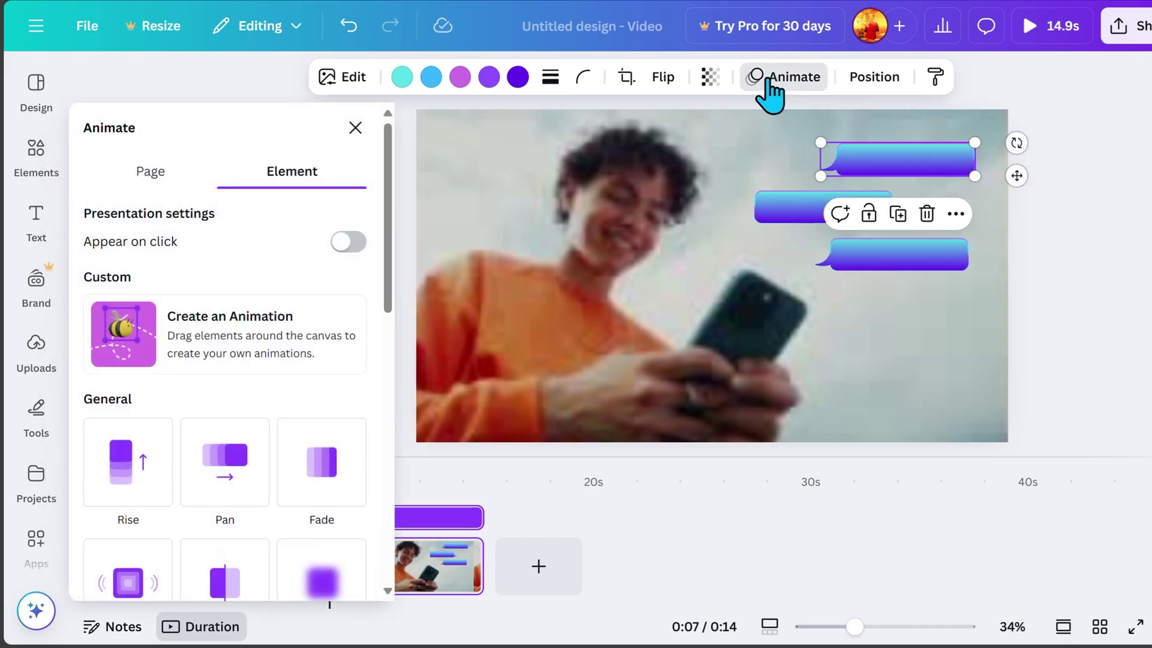
pyautogui.scroll(-5, 271, 448)
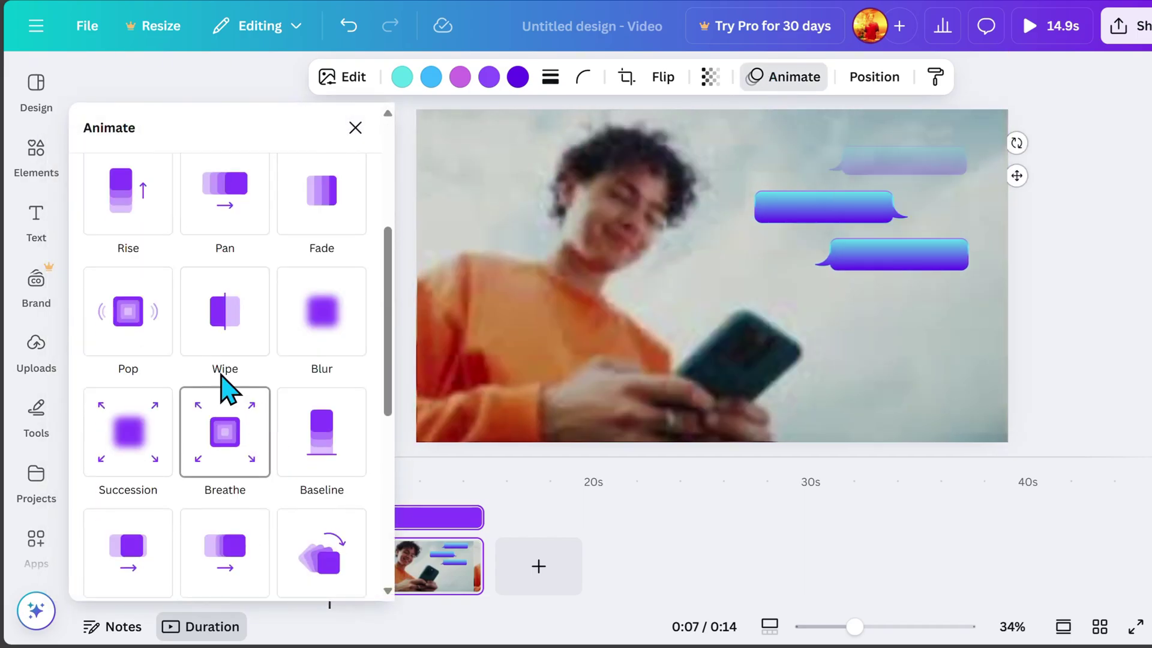
pyautogui.click(129, 317)
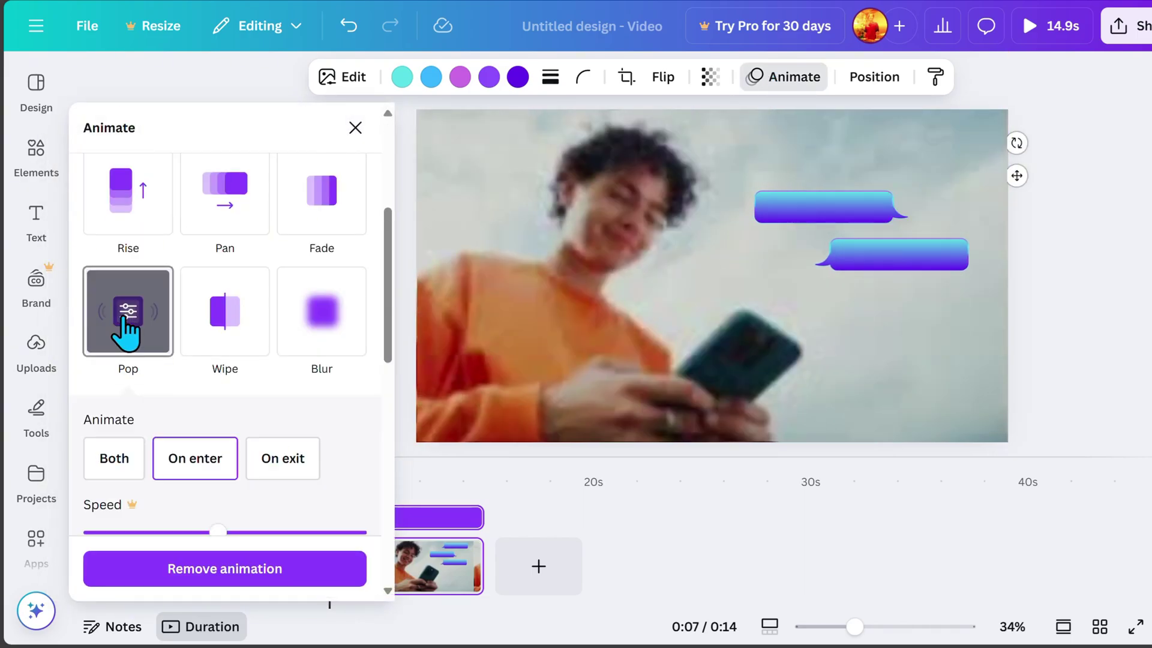
pyautogui.click(769, 199)
pyautogui.click(130, 321)
pyautogui.click(875, 261)
pyautogui.click(137, 339)
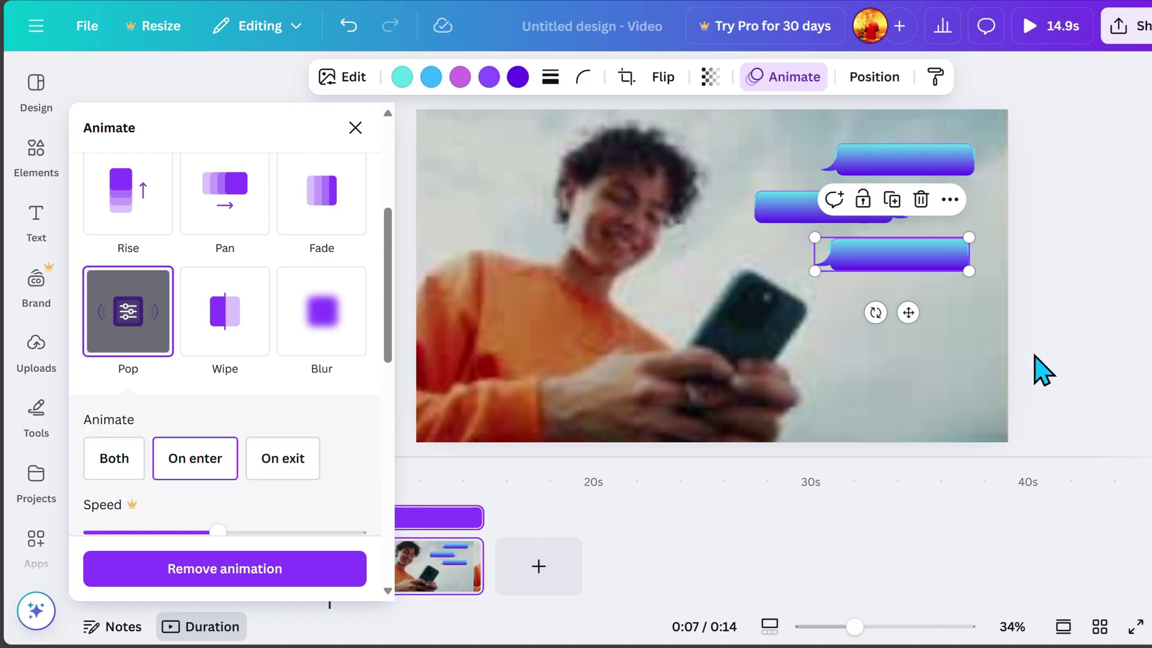
pyautogui.click(355, 128)
# - Play the second page to check the bubbles and trim the page's end to 5.9 seconds
pyautogui.press('space')
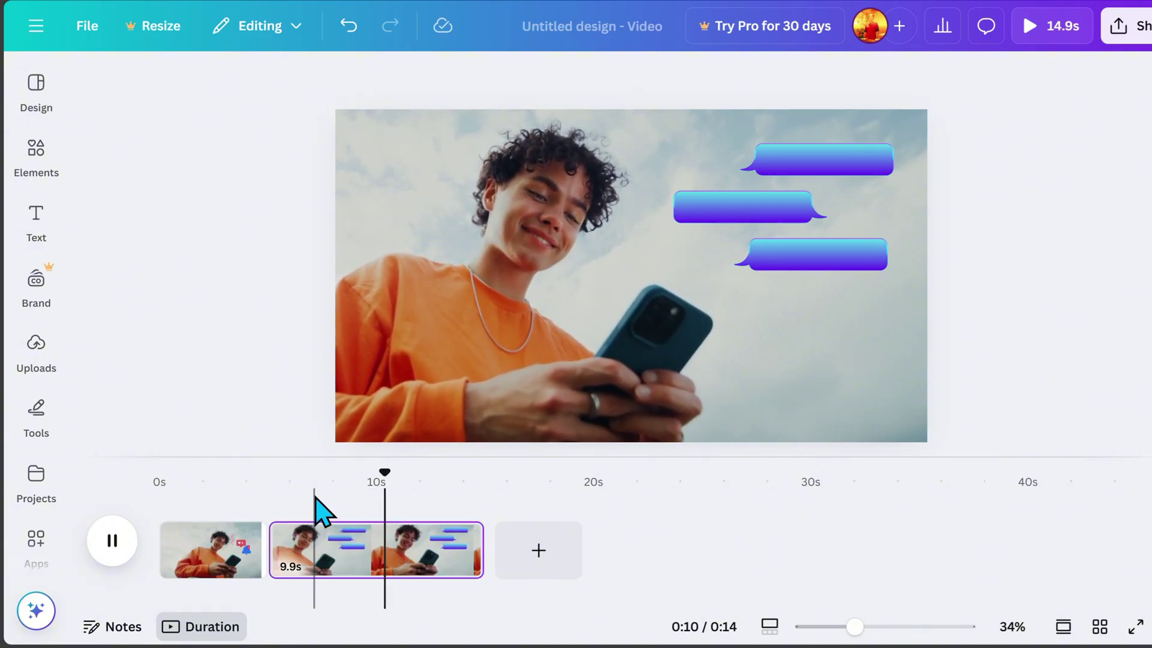
pyautogui.press('space')
pyautogui.moveTo(457, 548)
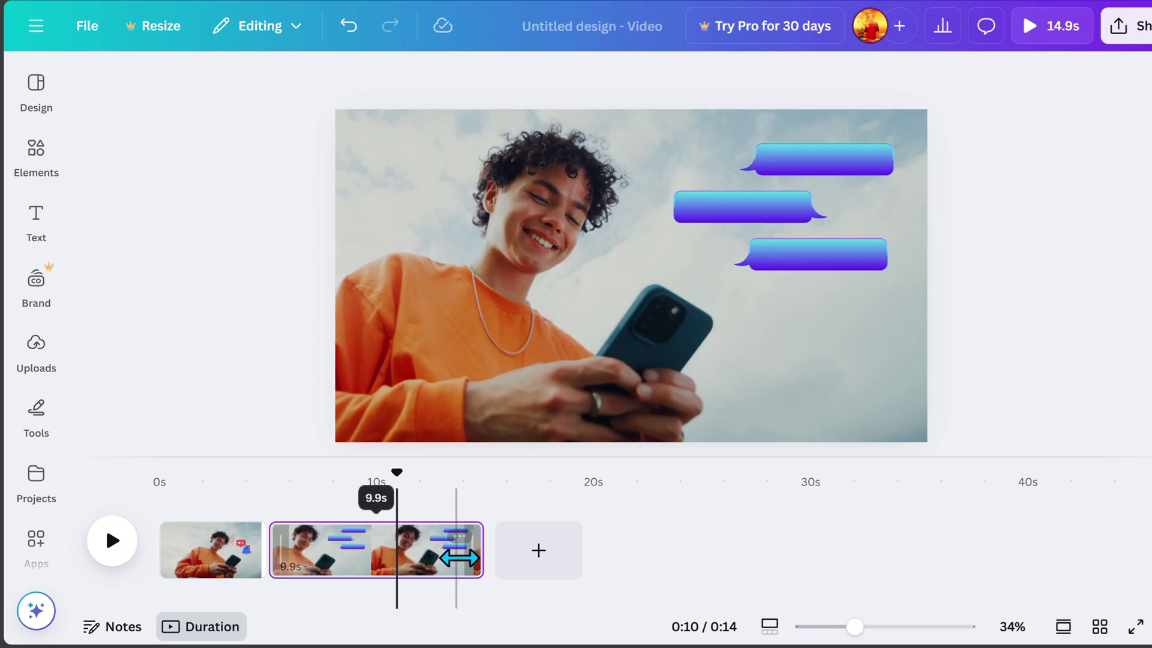
pyautogui.moveTo(468, 559); pyautogui.dragTo(398, 561)
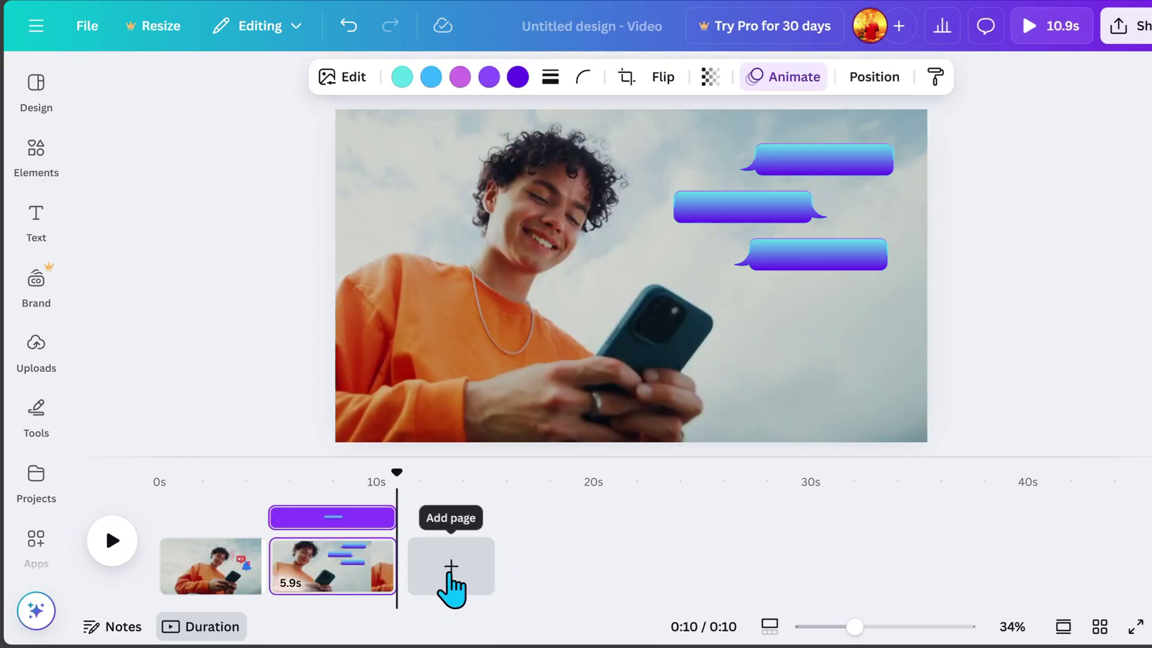
# - Add a third page and give it a pink-to-yellow linear gradient background (#ff66c4, #ffde59)
pyautogui.click(451, 567)
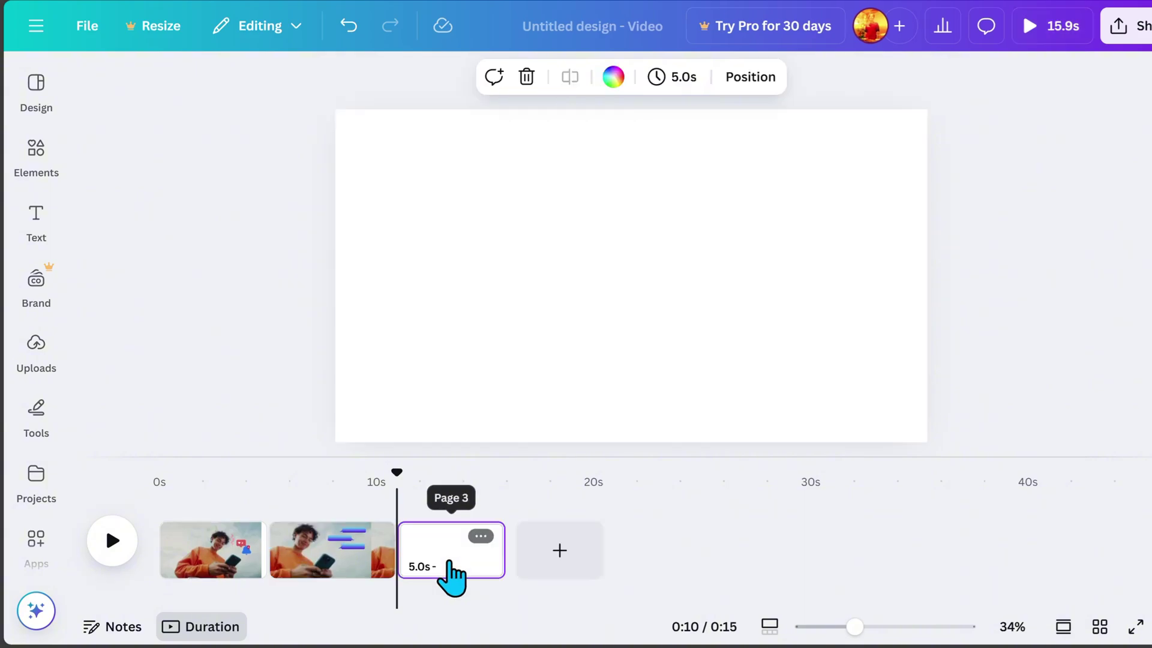
pyautogui.click(613, 77)
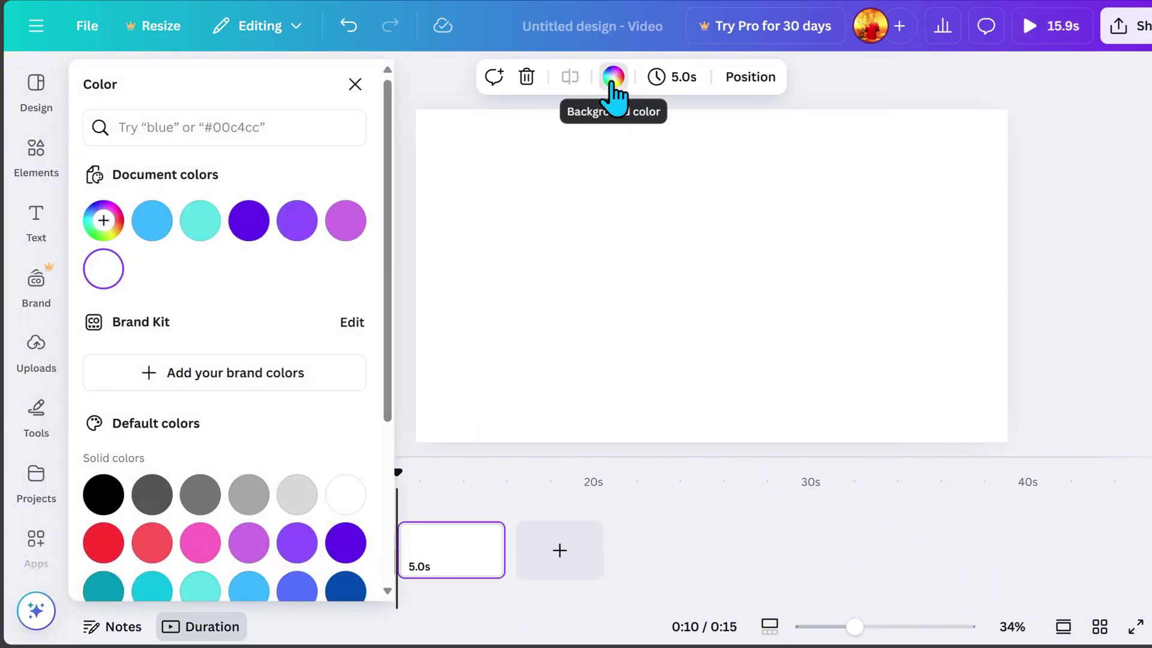
pyautogui.scroll(-4, 269, 351)
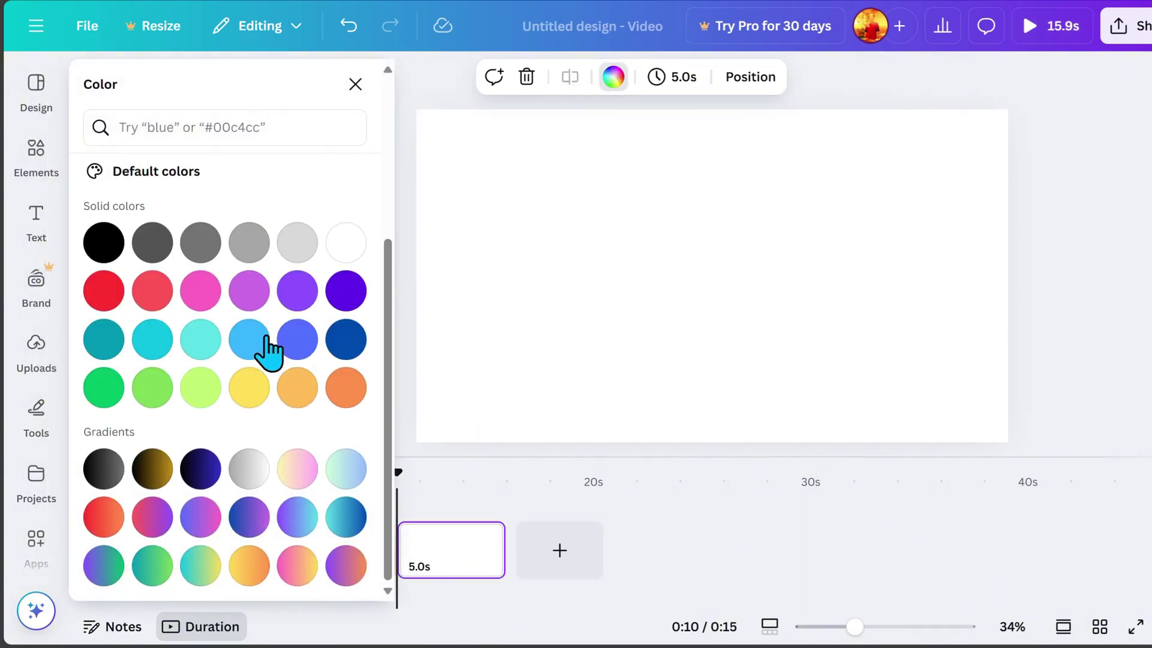
pyautogui.click(300, 569)
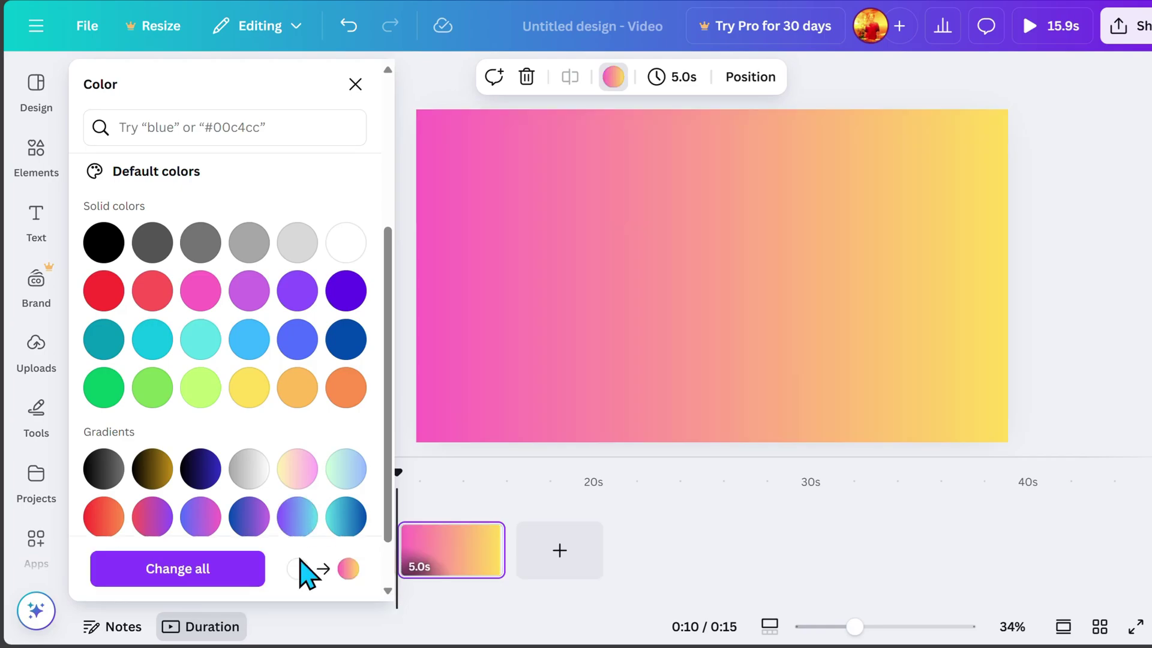
pyautogui.click(355, 84)
# - Search the elements for "mock ups" and show all results in the Mockups category
pyautogui.click(36, 148)
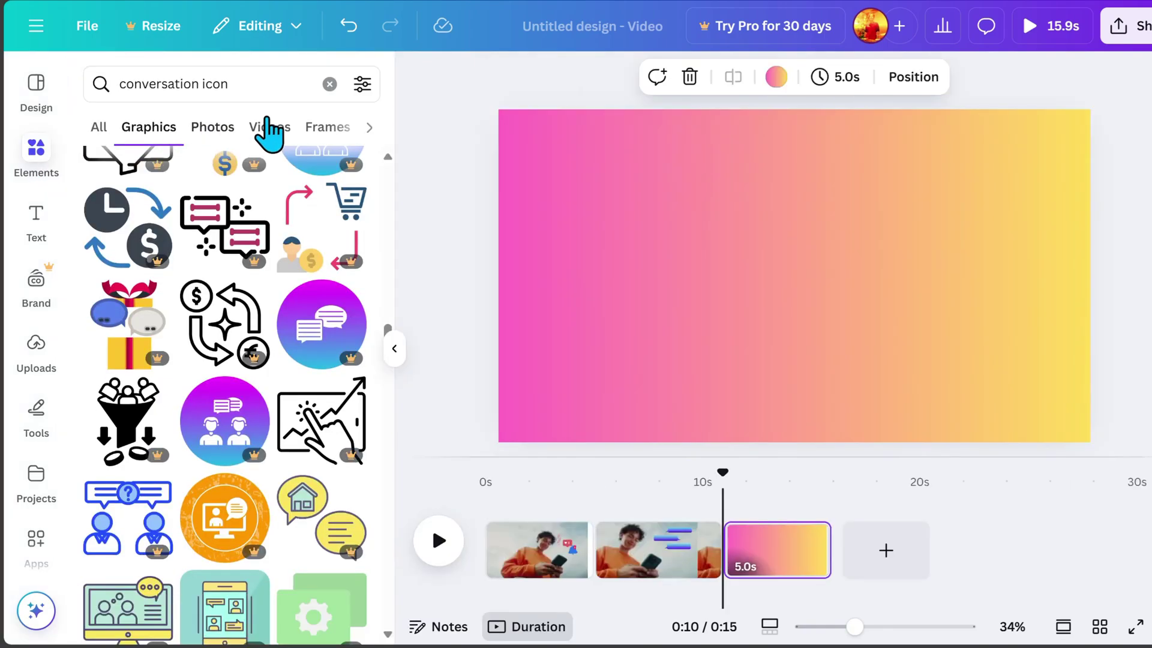
pyautogui.click(329, 84)
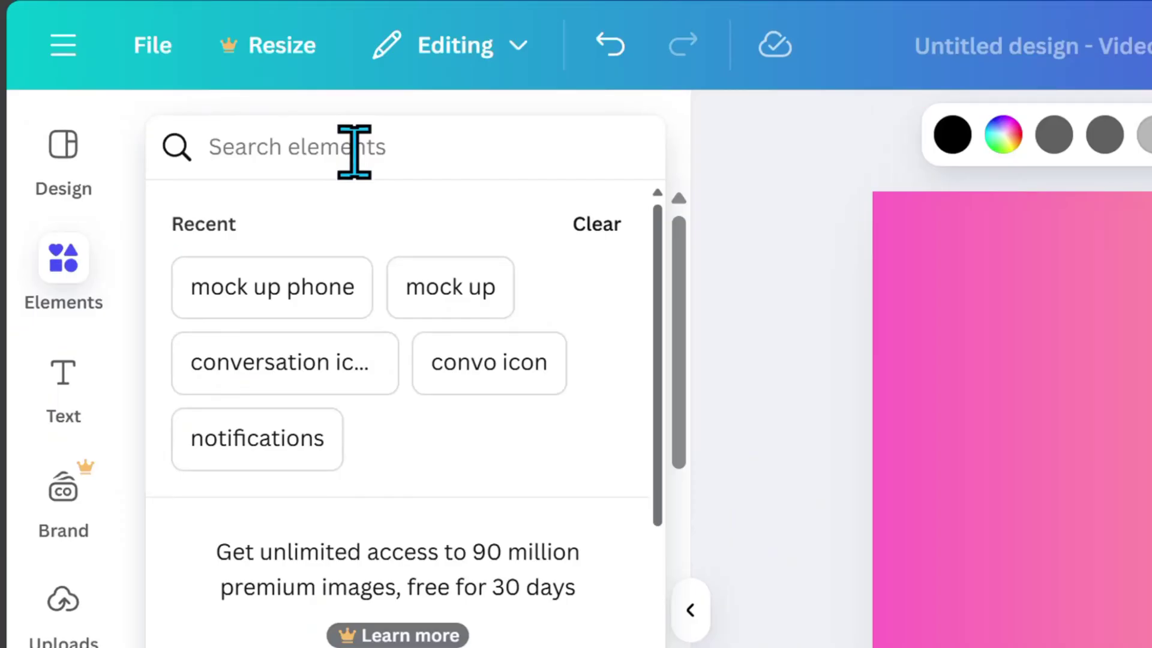
pyautogui.write('mock ups')
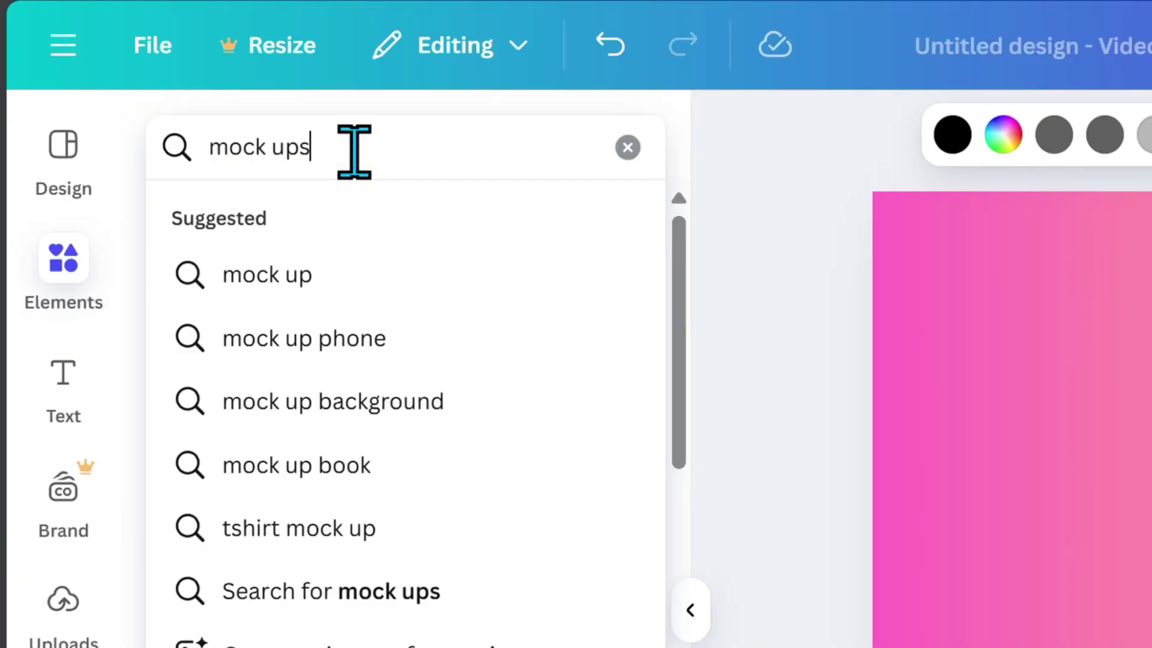
pyautogui.press('Return')
pyautogui.scroll(-5, 382, 219)
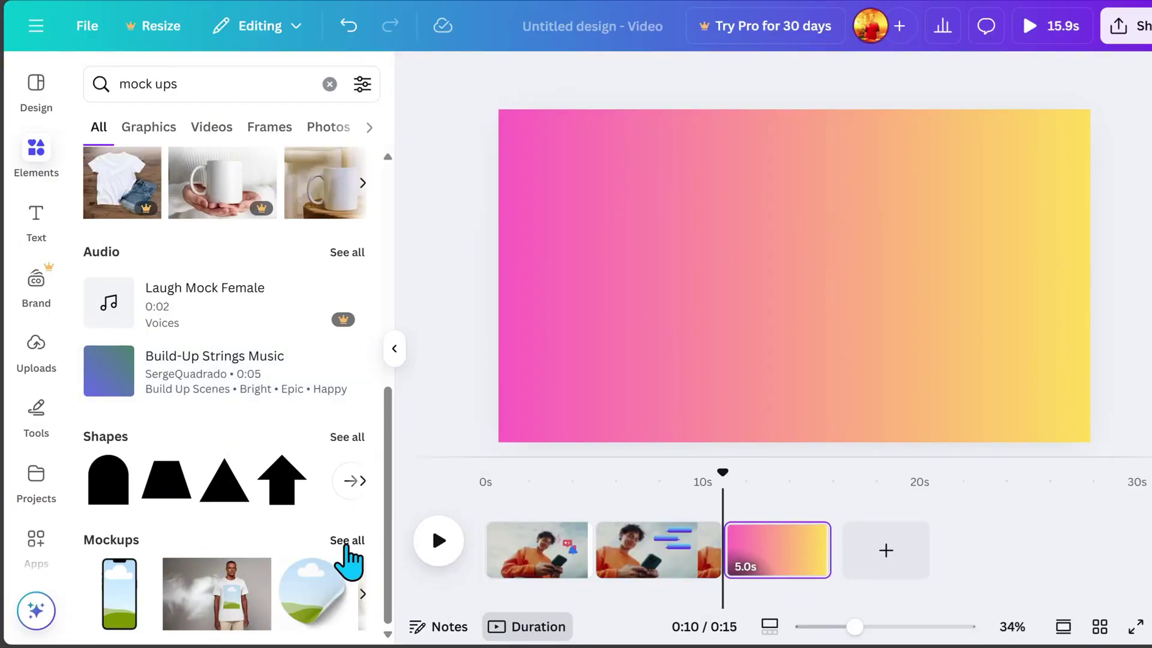
pyautogui.click(348, 541)
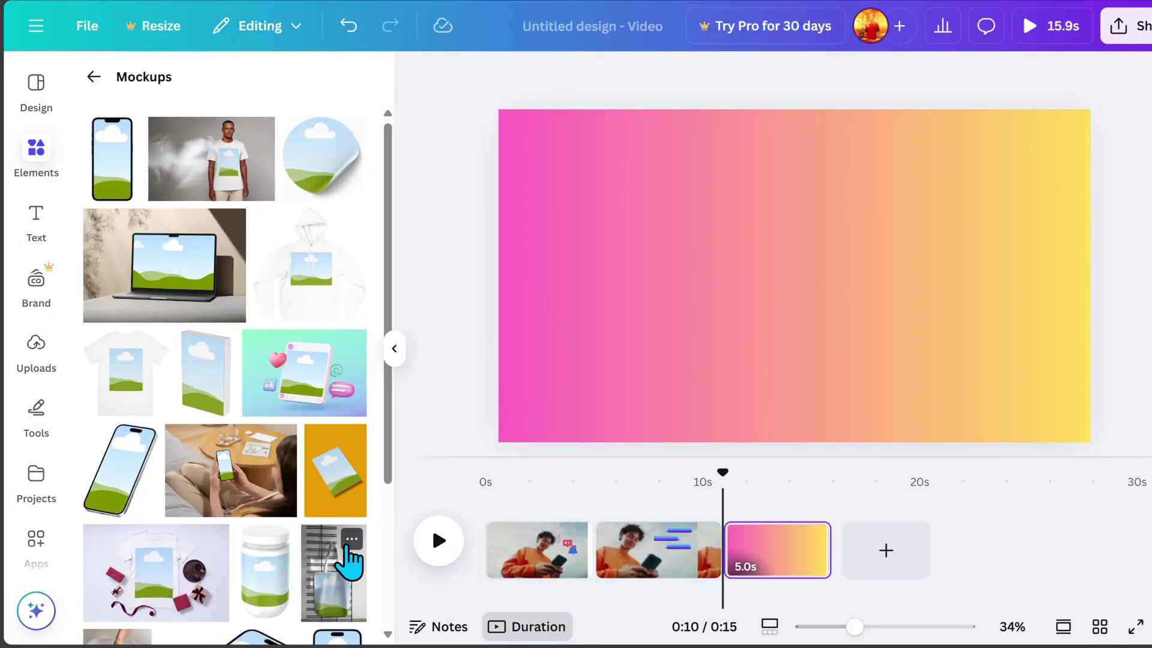
# - Add a tilted phone mockup and an upright phone mockup to the gradient page
pyautogui.scroll(-3, 288, 477)
pyautogui.click(122, 304)
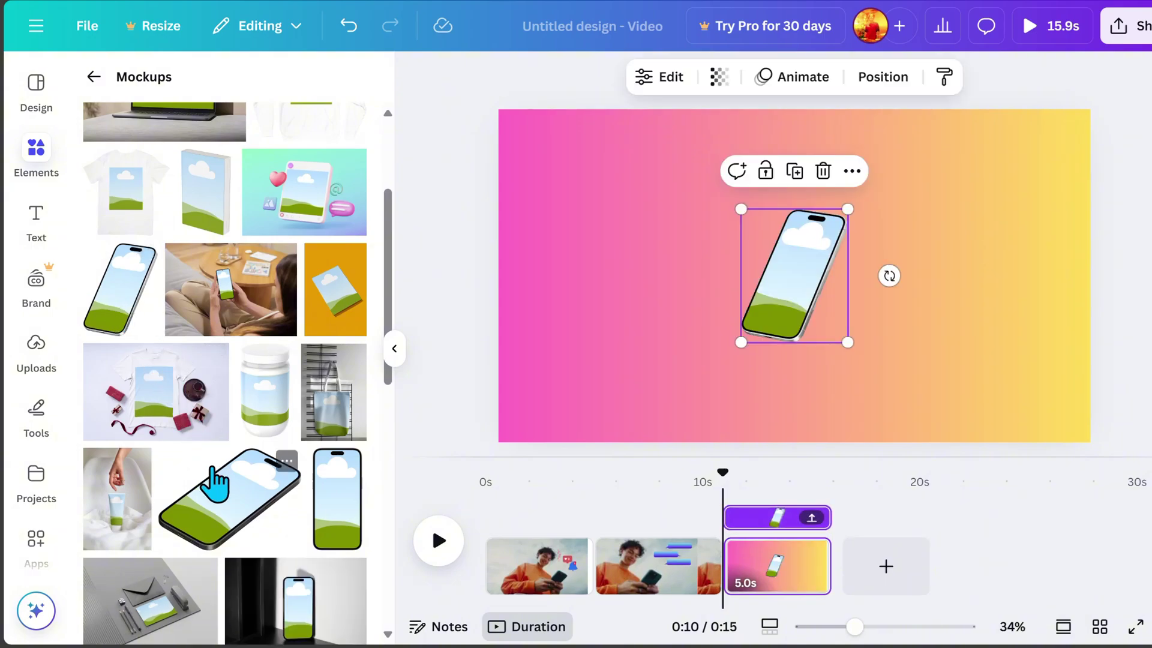
pyautogui.click(321, 528)
pyautogui.scroll(-3, 257, 534)
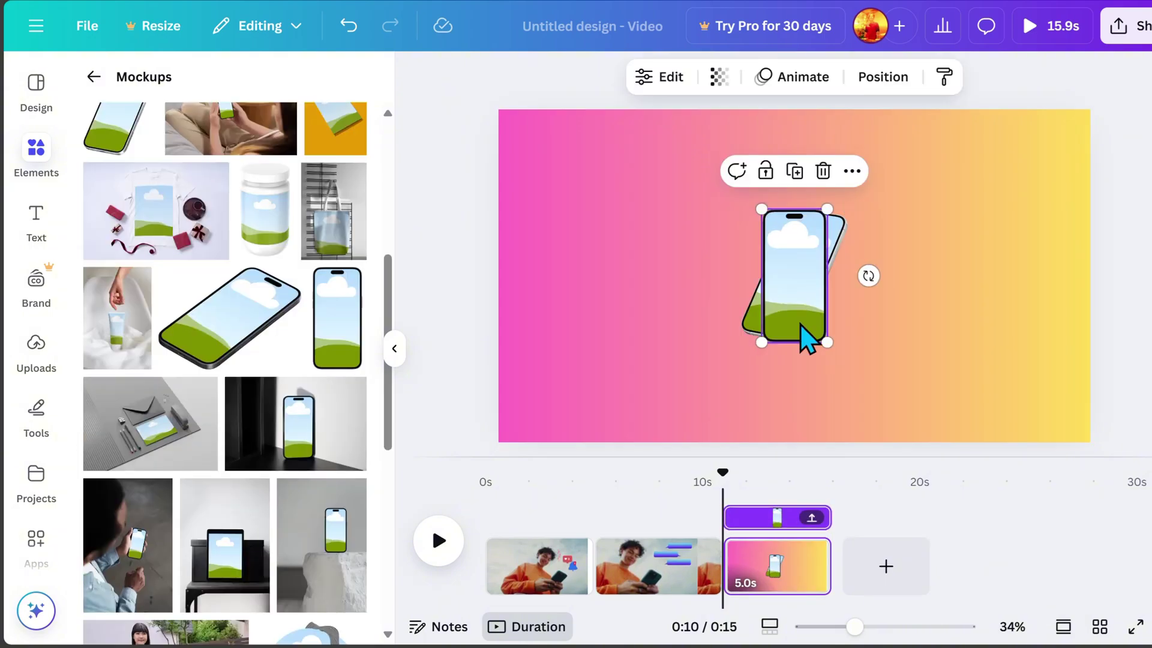
# - Enlarge the upright phone at the page's centre and the tilted phone, placing the tilted one to its right
pyautogui.moveTo(797, 318); pyautogui.dragTo(773, 350)
pyautogui.moveTo(836, 242); pyautogui.dragTo(916, 290)
pyautogui.click(796, 363)
pyautogui.moveTo(812, 241); pyautogui.dragTo(870, 120)
pyautogui.moveTo(815, 304); pyautogui.dragTo(791, 324)
pyautogui.click(906, 354)
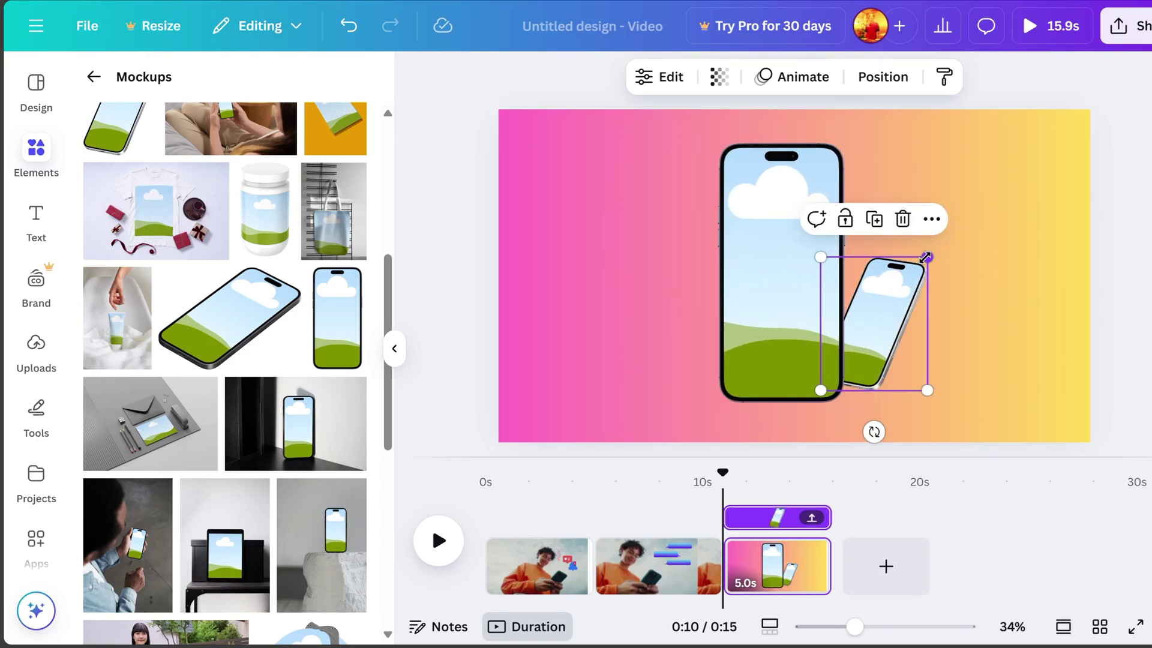
pyautogui.moveTo(929, 261); pyautogui.dragTo(1020, 150)
pyautogui.moveTo(904, 321); pyautogui.dragTo(942, 330)
# - Duplicate the upright phone, tilt and shrink the copy to the left of the centre phone, and balance the right phone's size and position
pyautogui.click(798, 270)
pyautogui.click(780, 120)
pyautogui.moveTo(786, 270); pyautogui.dragTo(625, 270)
pyautogui.moveTo(729, 272); pyautogui.dragTo(728, 249)
pyautogui.moveTo(714, 386); pyautogui.dragTo(651, 359)
pyautogui.click(960, 216)
pyautogui.moveTo(1058, 153); pyautogui.dragTo(1032, 183)
pyautogui.moveTo(941, 301); pyautogui.dragTo(942, 294)
# - Search the elements for "phone typing" and restrict the results to photos
pyautogui.click(266, 85)
pyautogui.write('p')
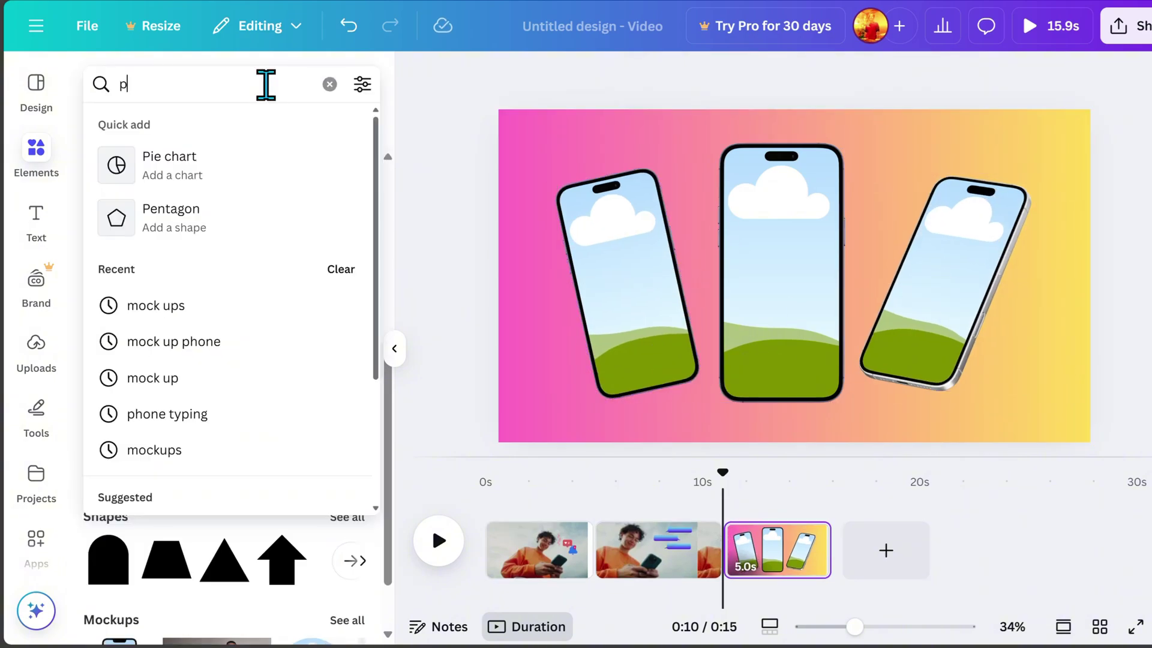
pyautogui.write('hone typ')
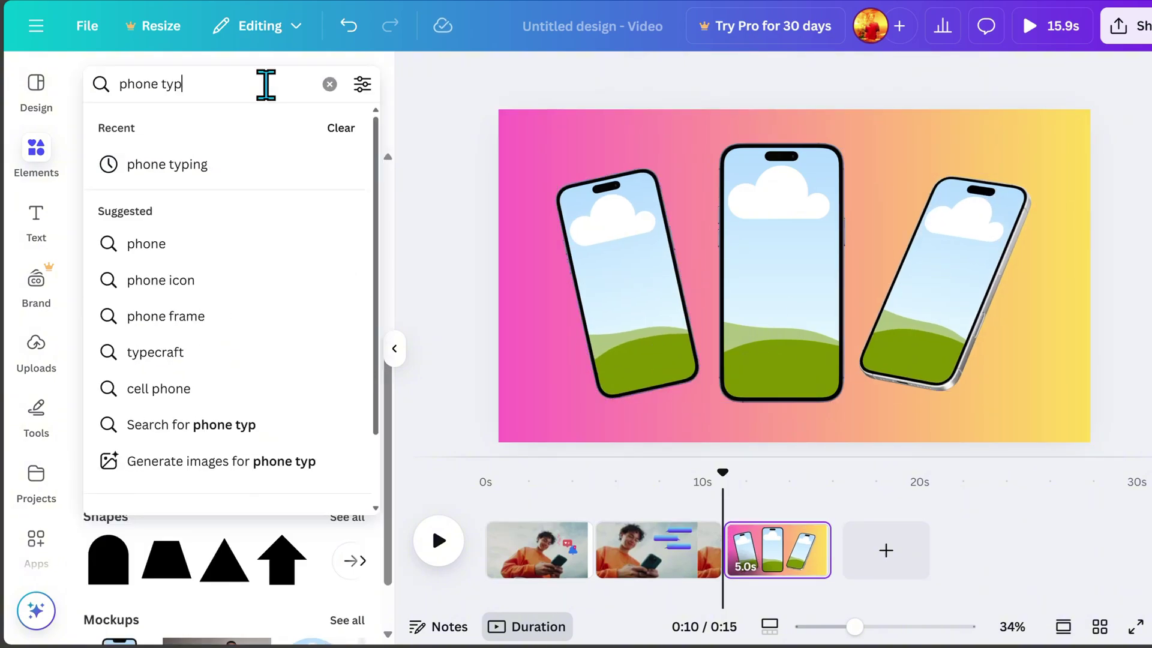
pyautogui.write('ing')
pyautogui.press('Return')
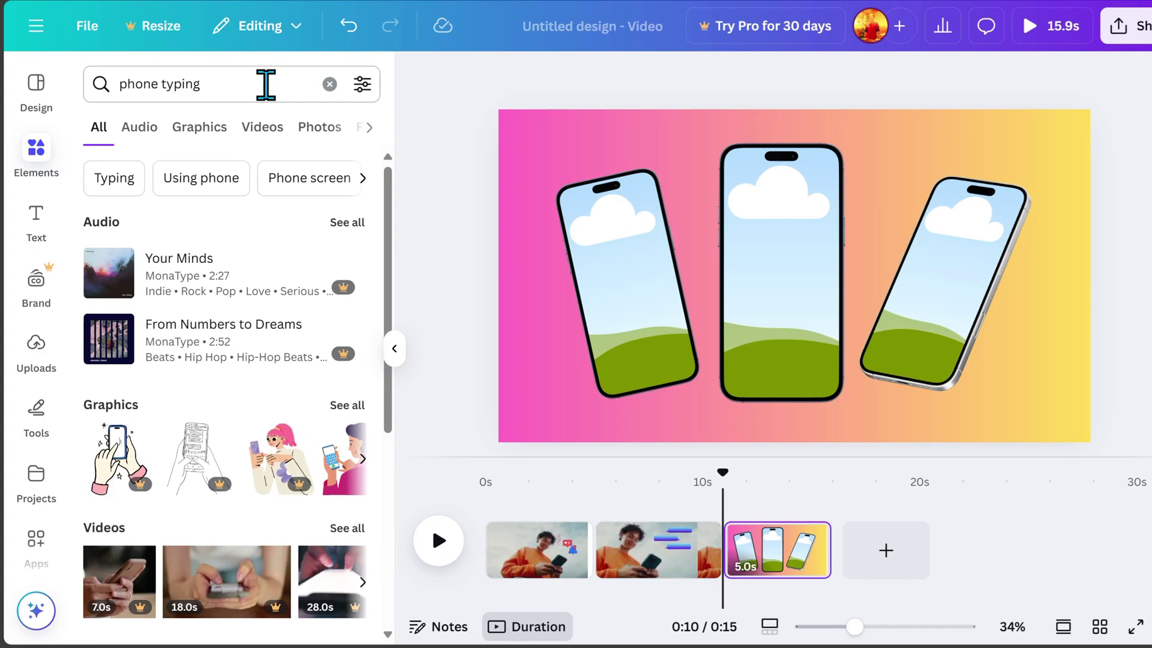
pyautogui.click(315, 139)
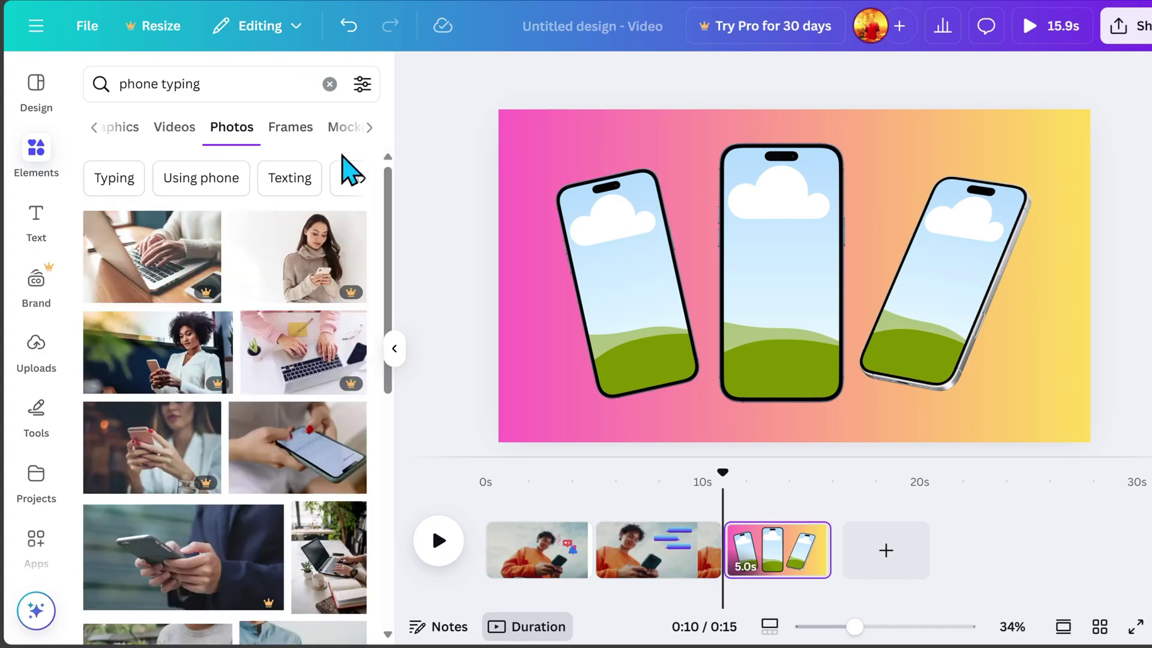
# - Fill the three phone mockups with photos of people from the search results
pyautogui.scroll(-6, 296, 437)
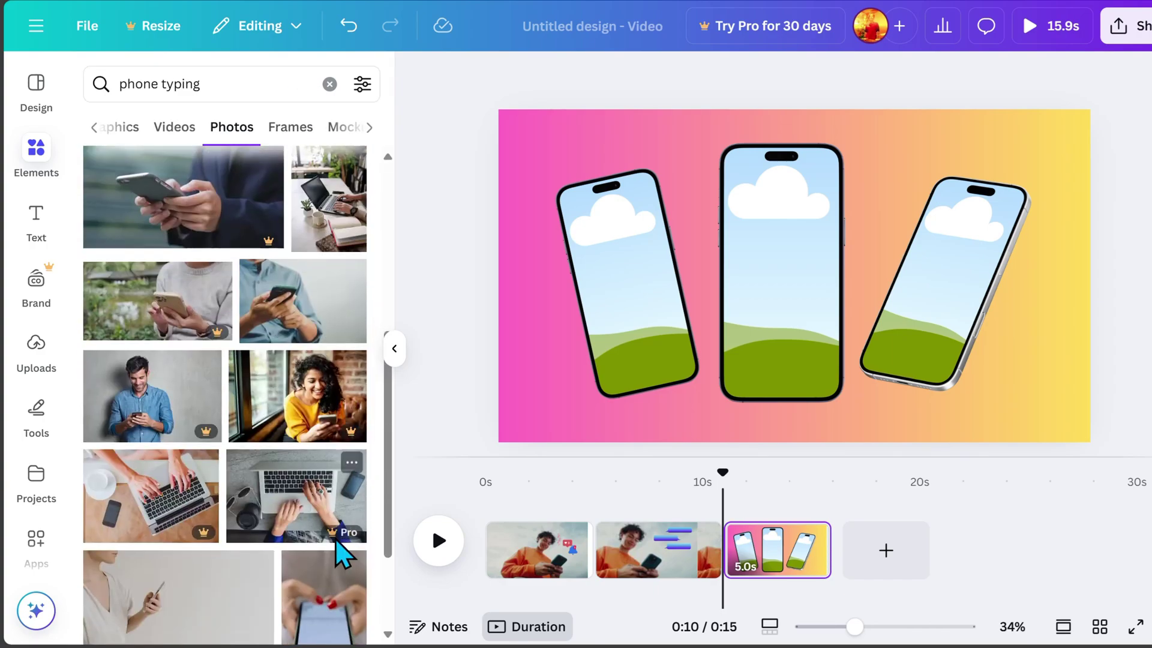
pyautogui.scroll(-5, 321, 549)
pyautogui.scroll(-2, 321, 549)
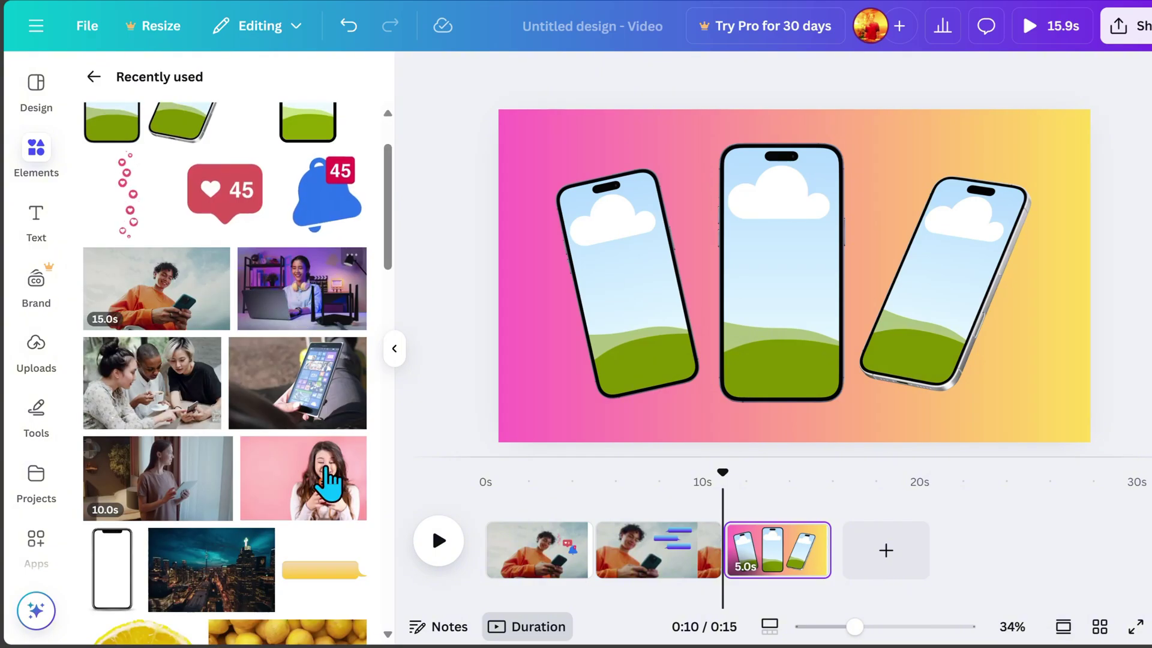
pyautogui.moveTo(335, 471); pyautogui.dragTo(758, 278)
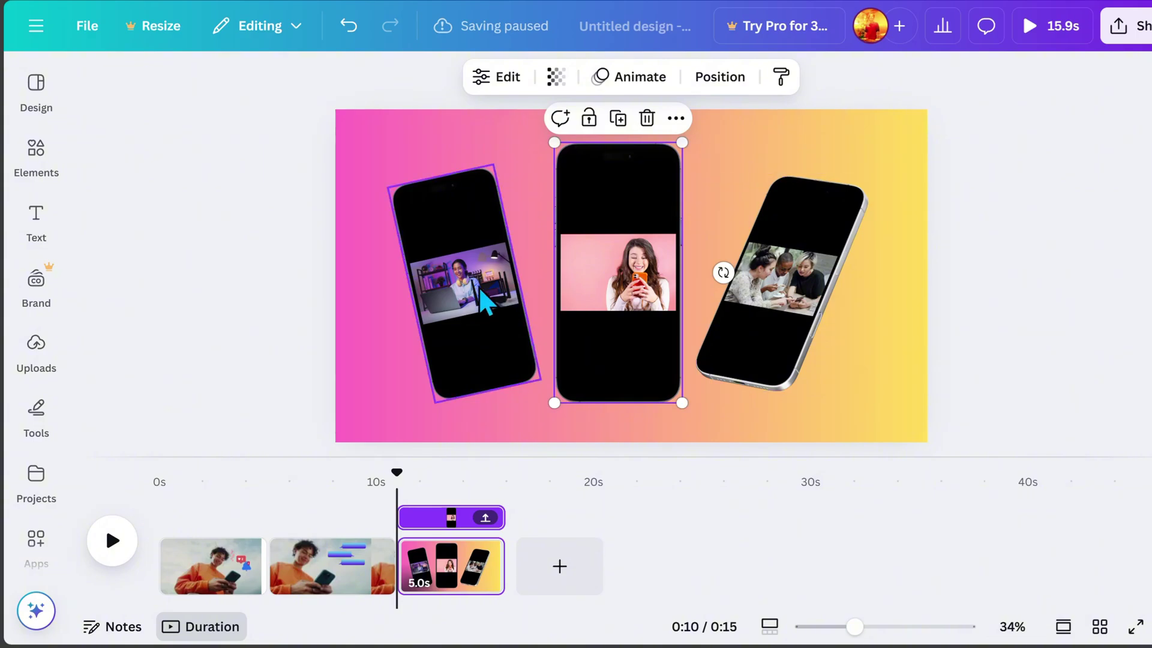
# - Enlarge the left phone's photo to fill its screen, centre the woman with headphones, and apply the crop
pyautogui.doubleClick(447, 277)
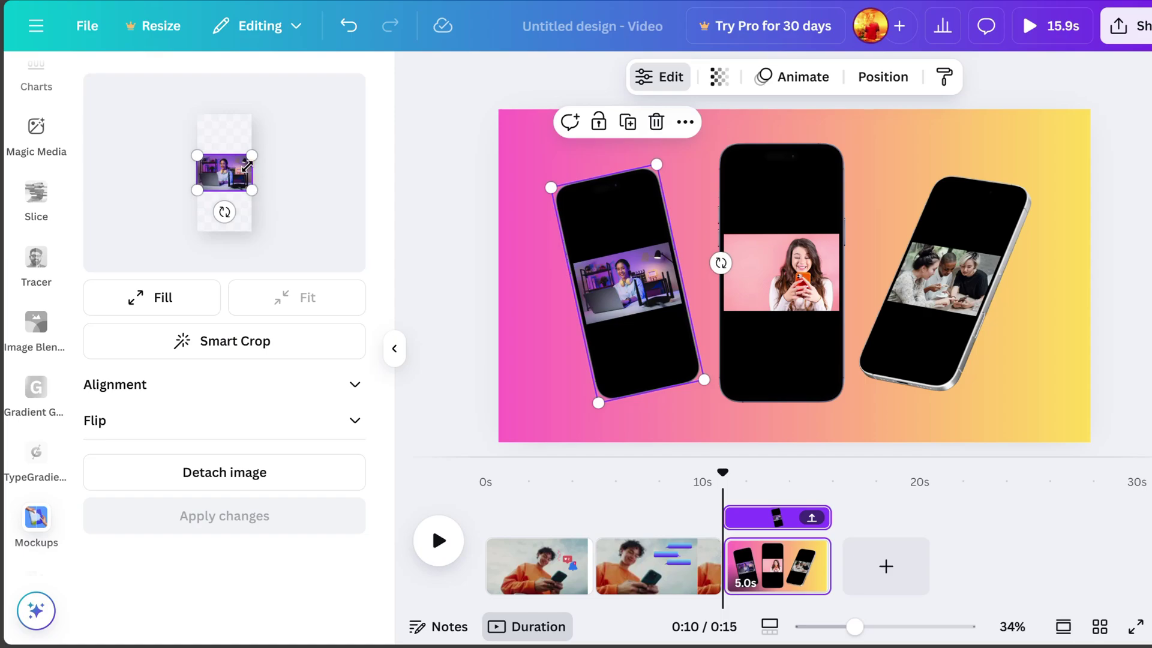
pyautogui.moveTo(248, 156); pyautogui.dragTo(378, 83)
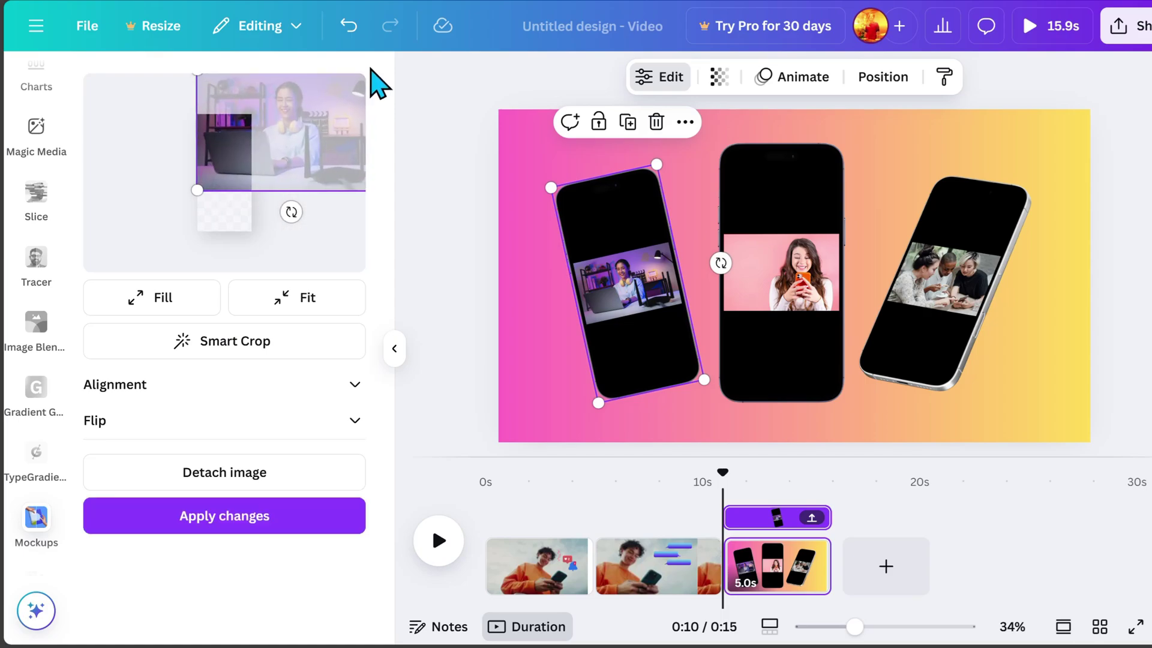
pyautogui.moveTo(337, 143); pyautogui.dragTo(273, 186)
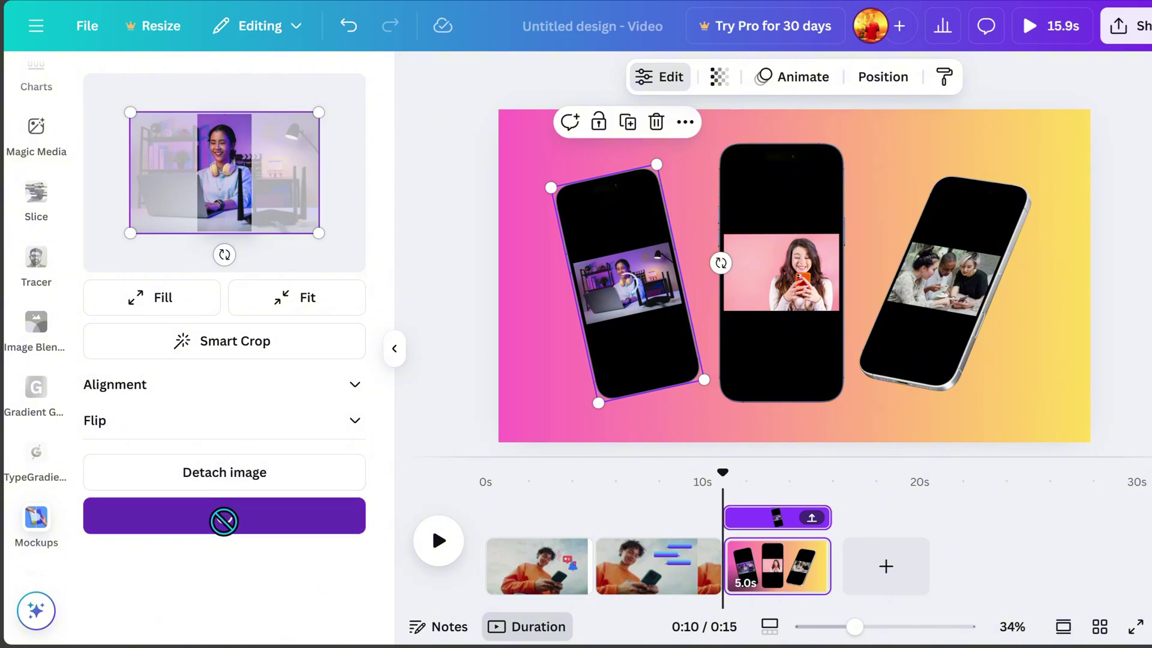
# - Enlarge and reposition the photos in the centre and right phones to fill their screens, applying the changes to each
pyautogui.click(787, 275)
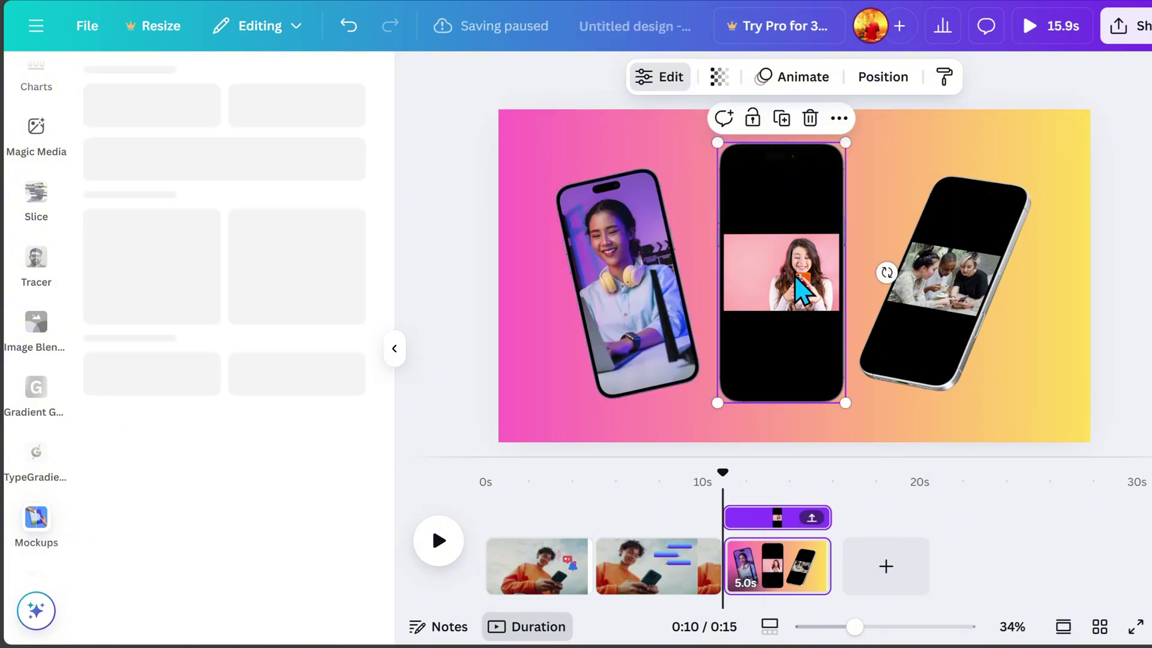
pyautogui.moveTo(232, 177); pyautogui.dragTo(206, 200)
pyautogui.click(225, 516)
pyautogui.click(954, 339)
pyautogui.click(231, 516)
pyautogui.click(1053, 360)
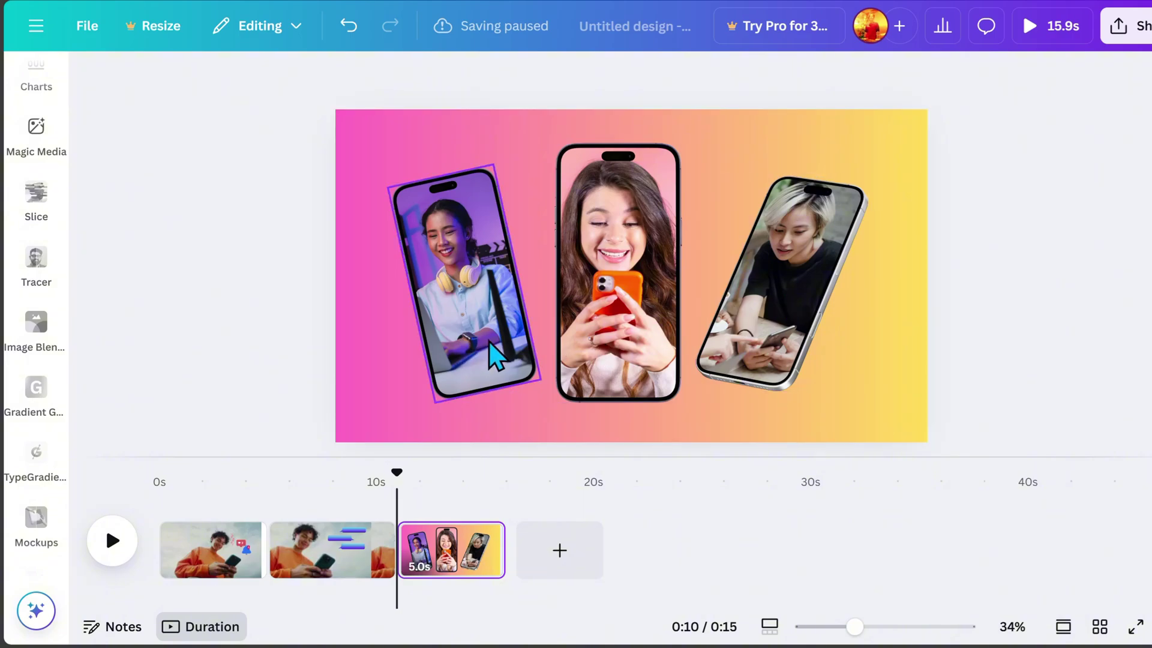
# - Give the centre phone the Rise animation on enter
pyautogui.click(609, 318)
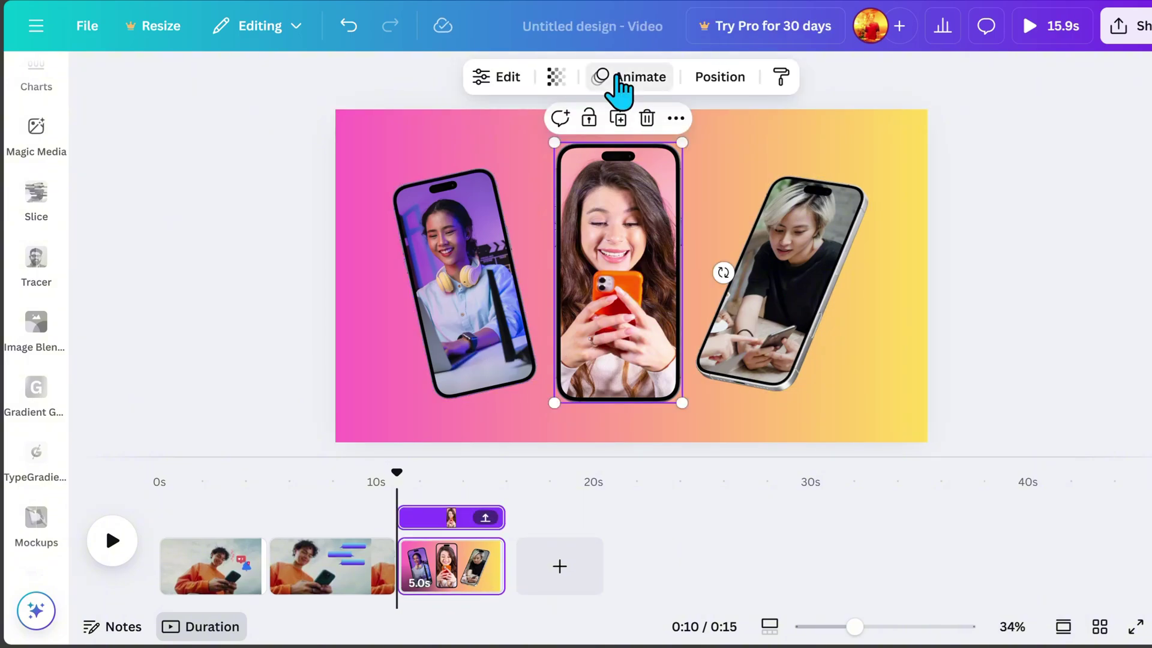
pyautogui.click(618, 84)
pyautogui.scroll(-3, 240, 498)
pyautogui.click(136, 252)
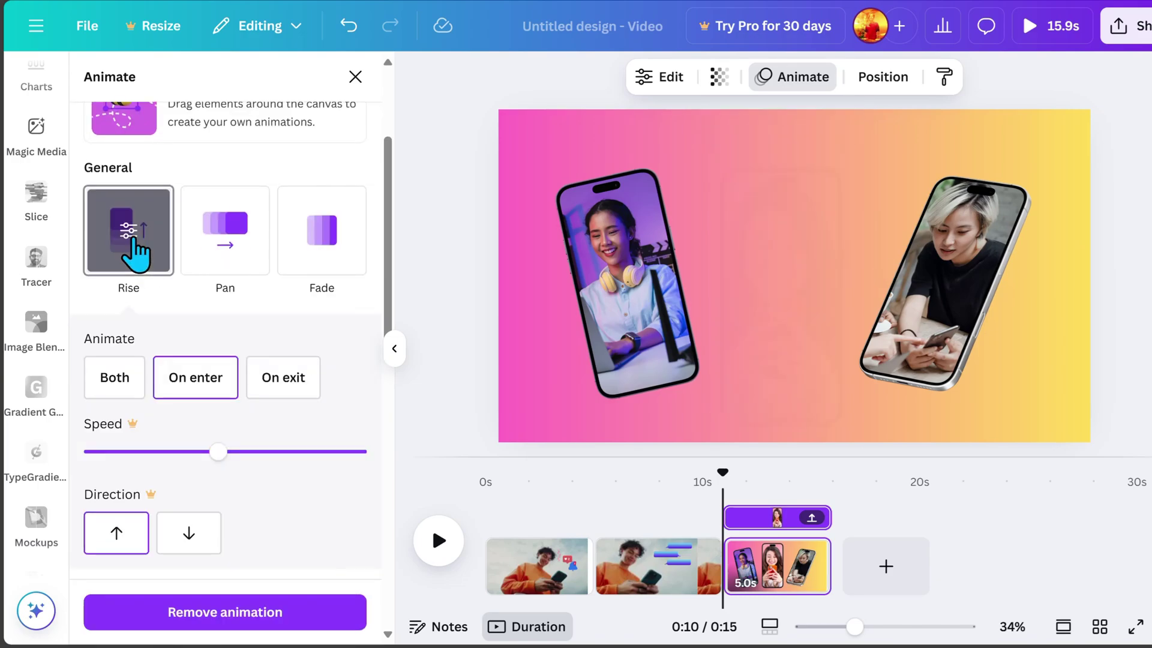
# - Apply the Tectonic animation to the left and right phones
pyautogui.click(631, 355)
pyautogui.scroll(-5, 226, 448)
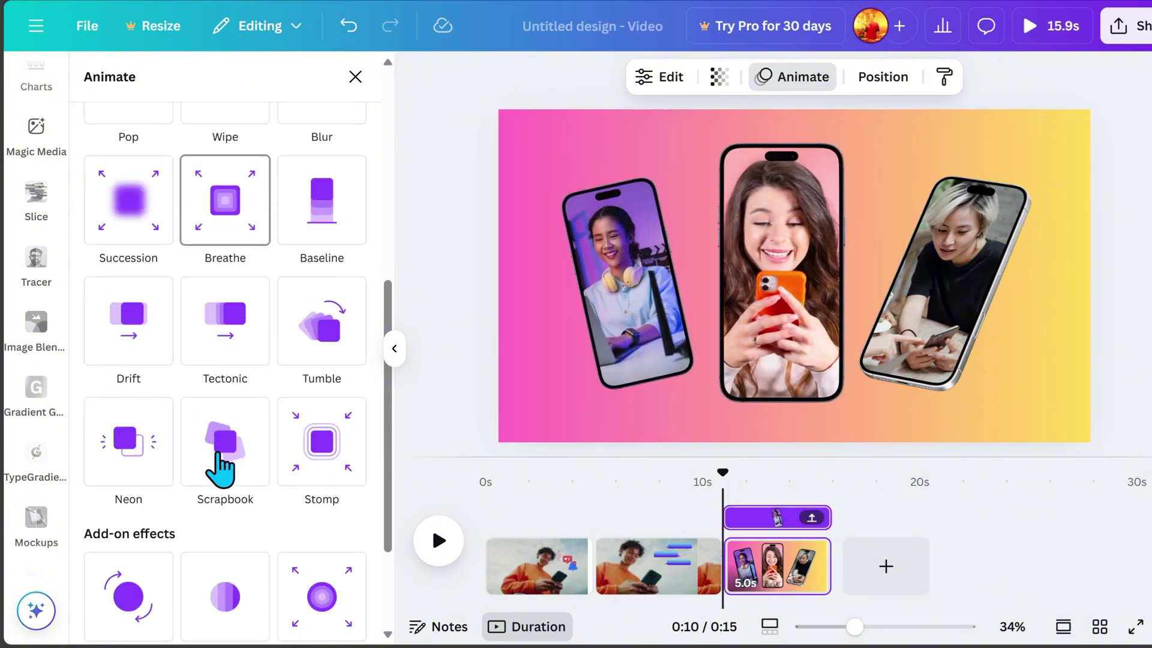
pyautogui.click(235, 333)
pyautogui.click(925, 301)
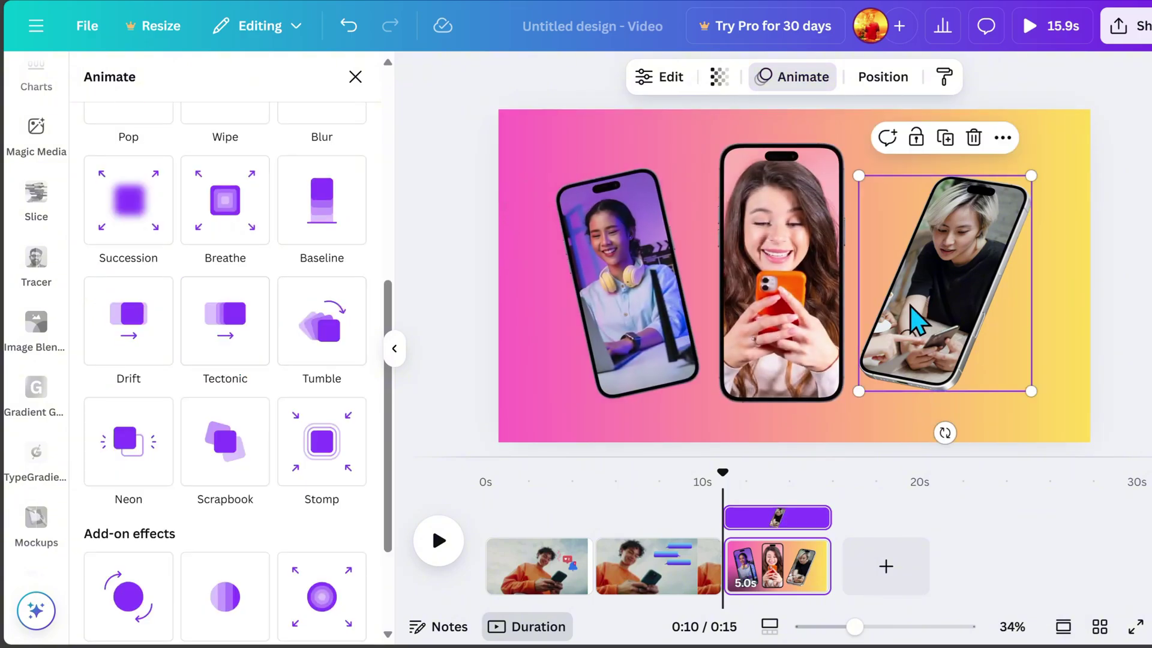
pyautogui.click(217, 355)
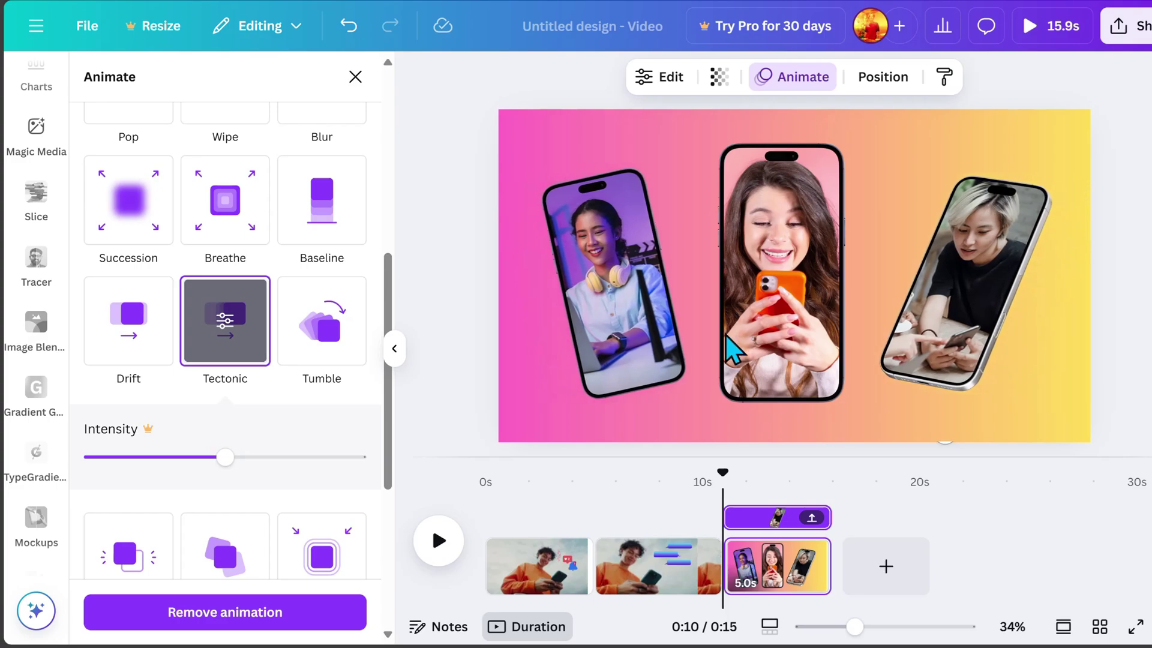
# - Shift the centre and left phones slightly right and play the page to check the animations
pyautogui.click(774, 362)
pyautogui.click(664, 343)
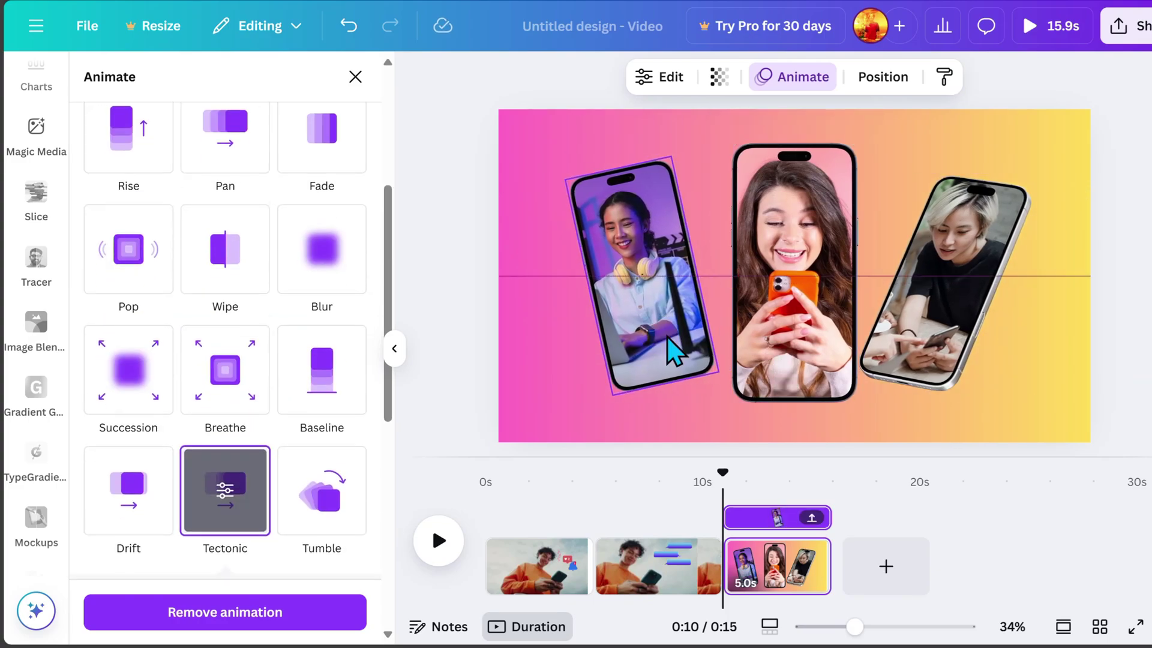
pyautogui.click(436, 551)
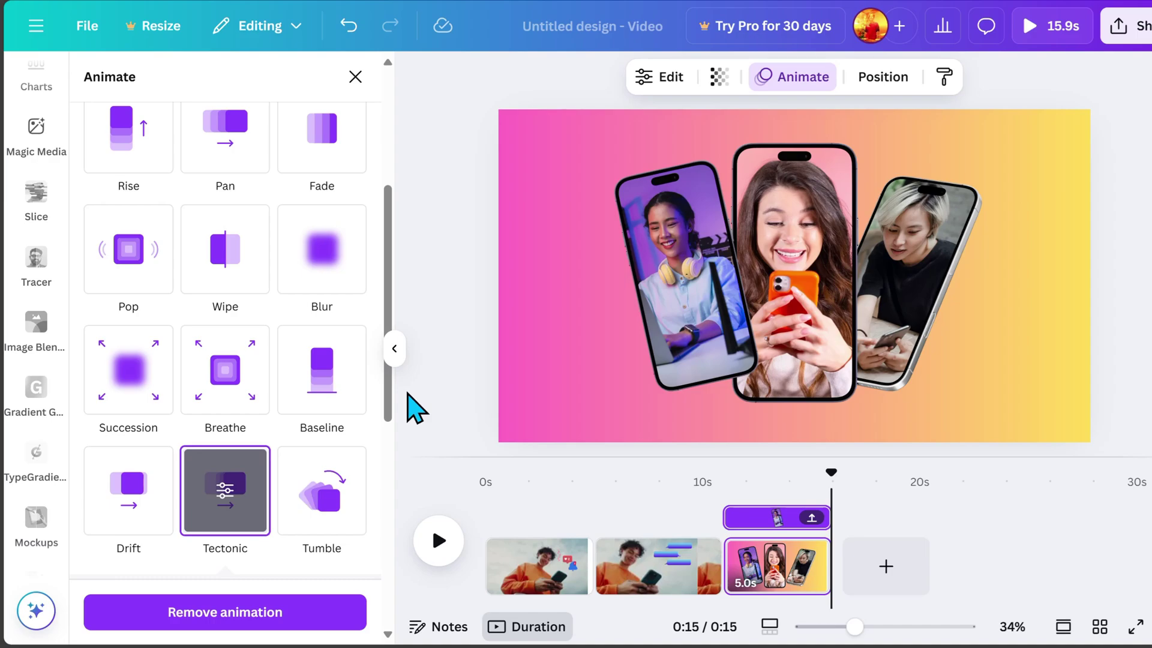
# - Move the left phone's layer below the other two phones in the stacking order
pyautogui.click(690, 318)
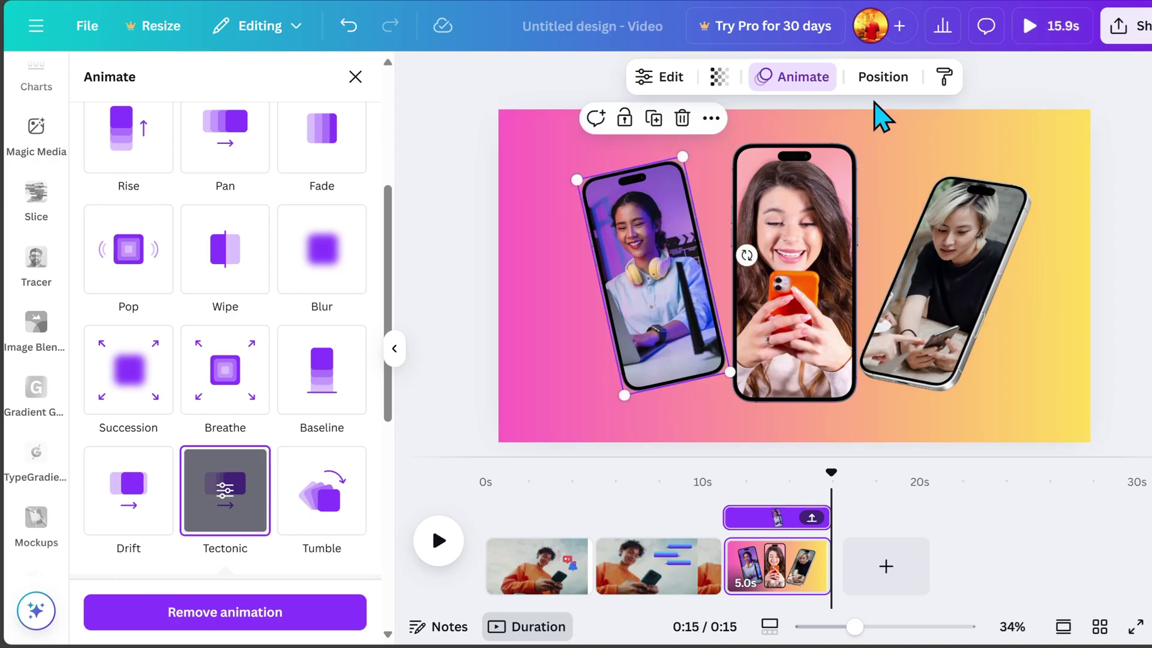
pyautogui.click(882, 78)
pyautogui.click(305, 126)
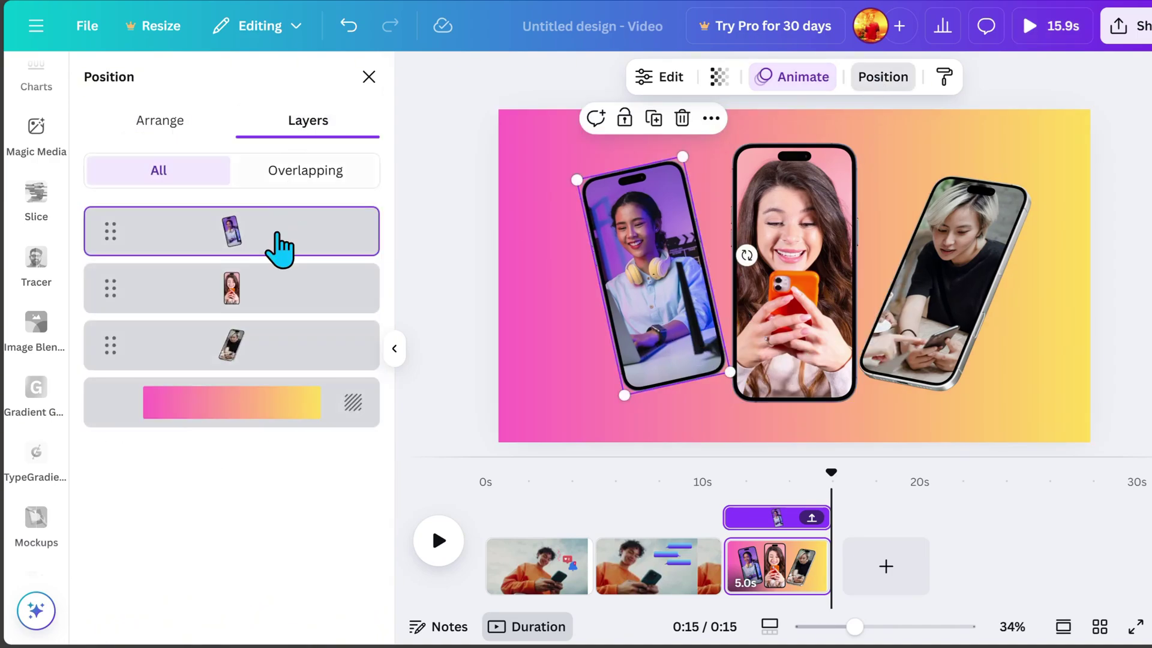
pyautogui.moveTo(270, 252); pyautogui.dragTo(254, 381)
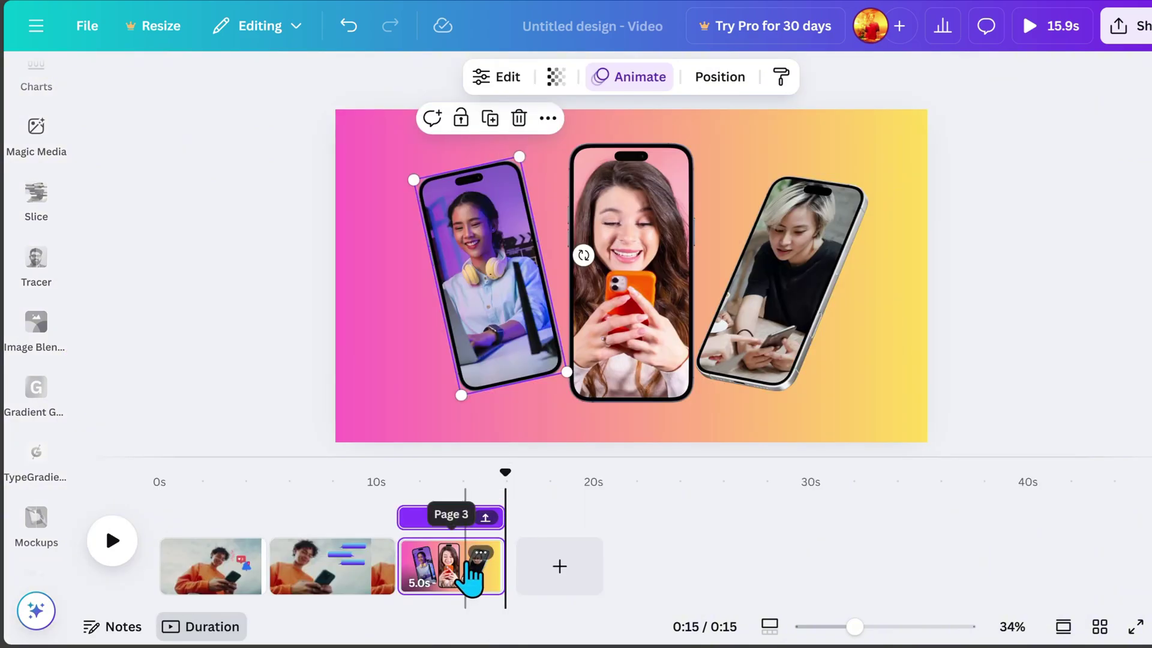
# - Duplicate the third page and remove the animation from each of the three phones on the copy
pyautogui.click(480, 553)
pyautogui.click(549, 236)
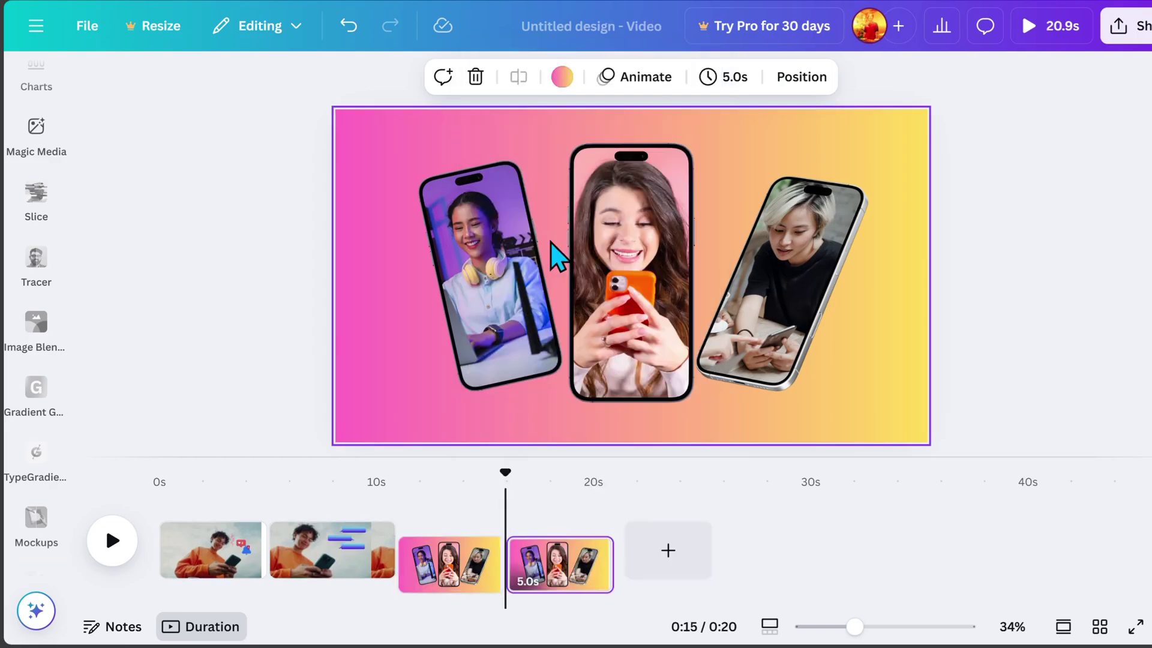
pyautogui.click(515, 347)
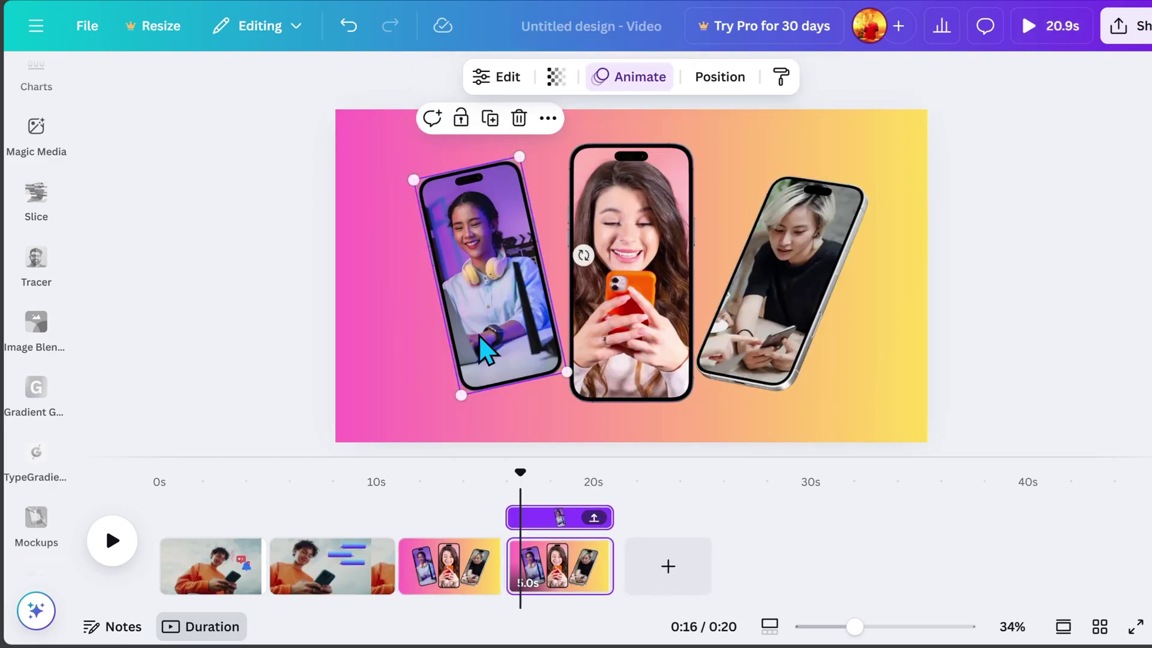
pyautogui.click(618, 81)
pyautogui.scroll(-2, 348, 384)
pyautogui.click(245, 568)
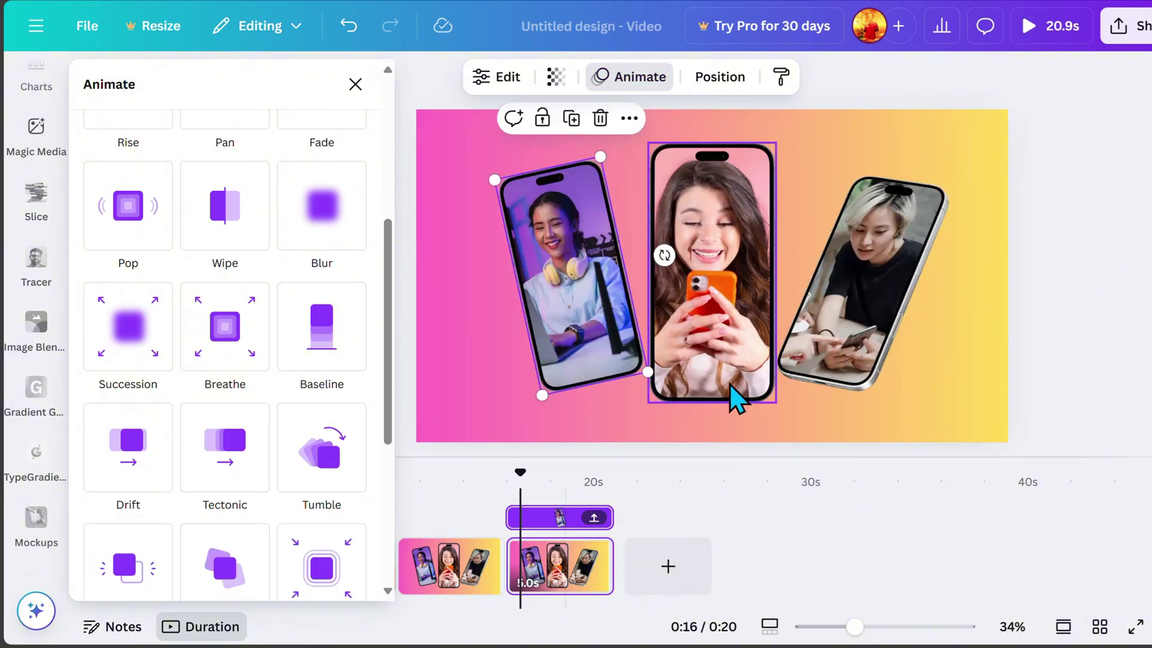
pyautogui.click(659, 401)
pyautogui.click(321, 570)
pyautogui.click(868, 335)
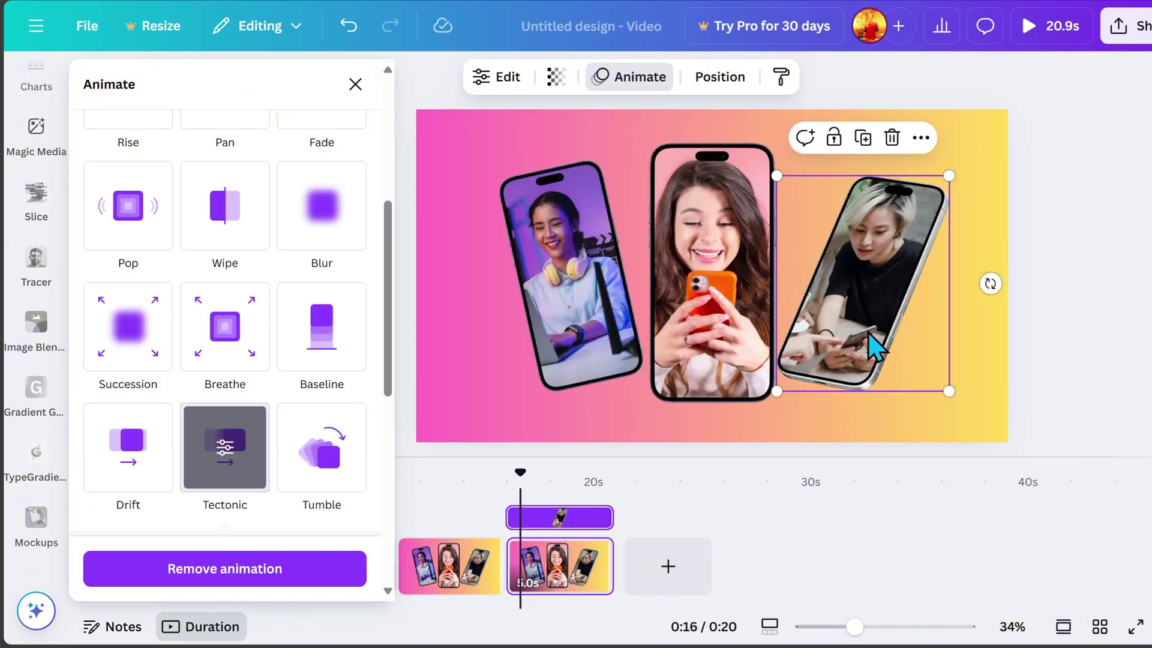
pyautogui.click(306, 573)
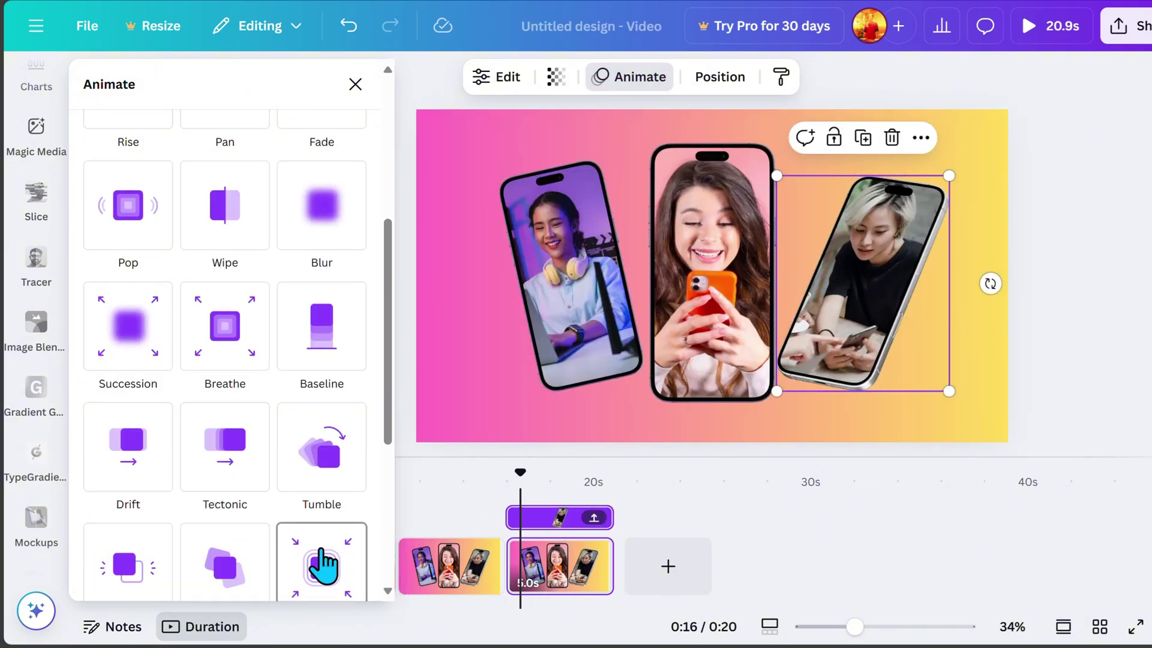
# - Move the left and right phones inward on the duplicated page so they overlap behind the centre phone
pyautogui.click(597, 368)
pyautogui.moveTo(577, 366); pyautogui.dragTo(611, 374)
pyautogui.moveTo(876, 363); pyautogui.dragTo(814, 344)
pyautogui.click(1082, 278)
# - Add a heading reading "EASY" to the duplicated page
pyautogui.click(39, 222)
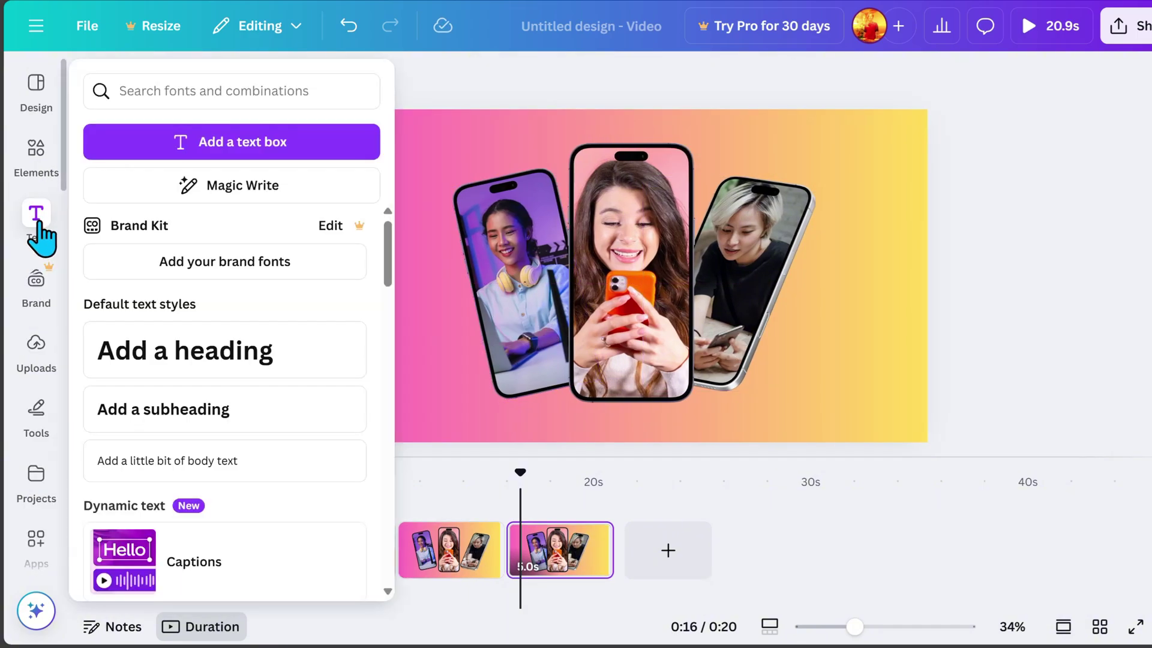
pyautogui.click(216, 360)
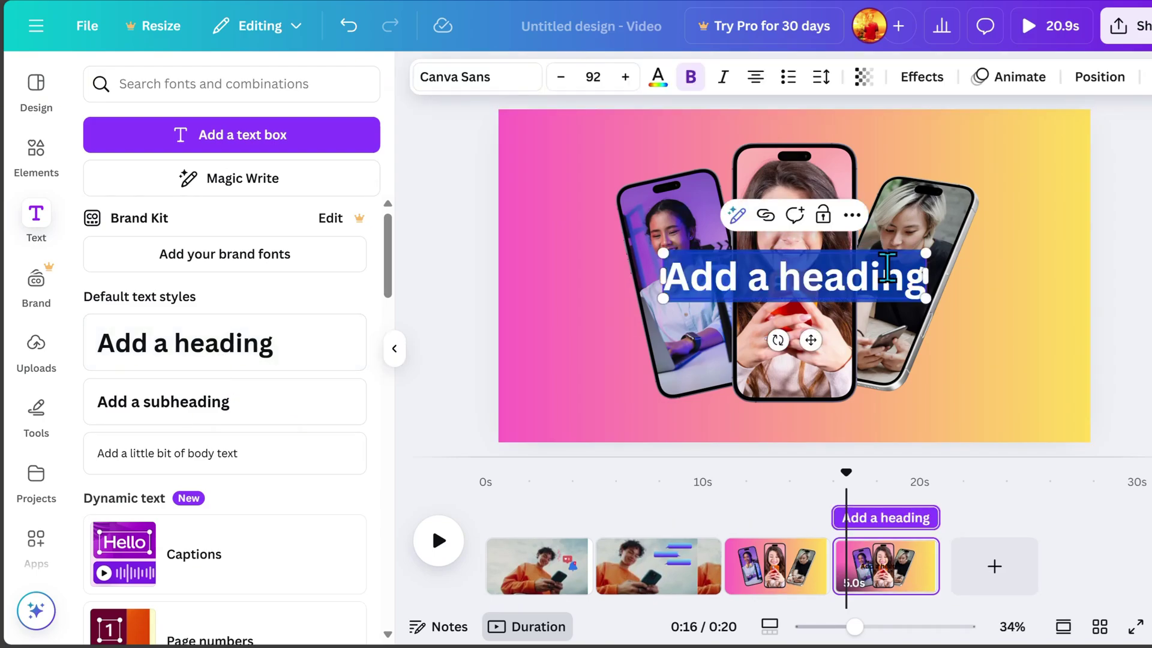
pyautogui.write('EASY')
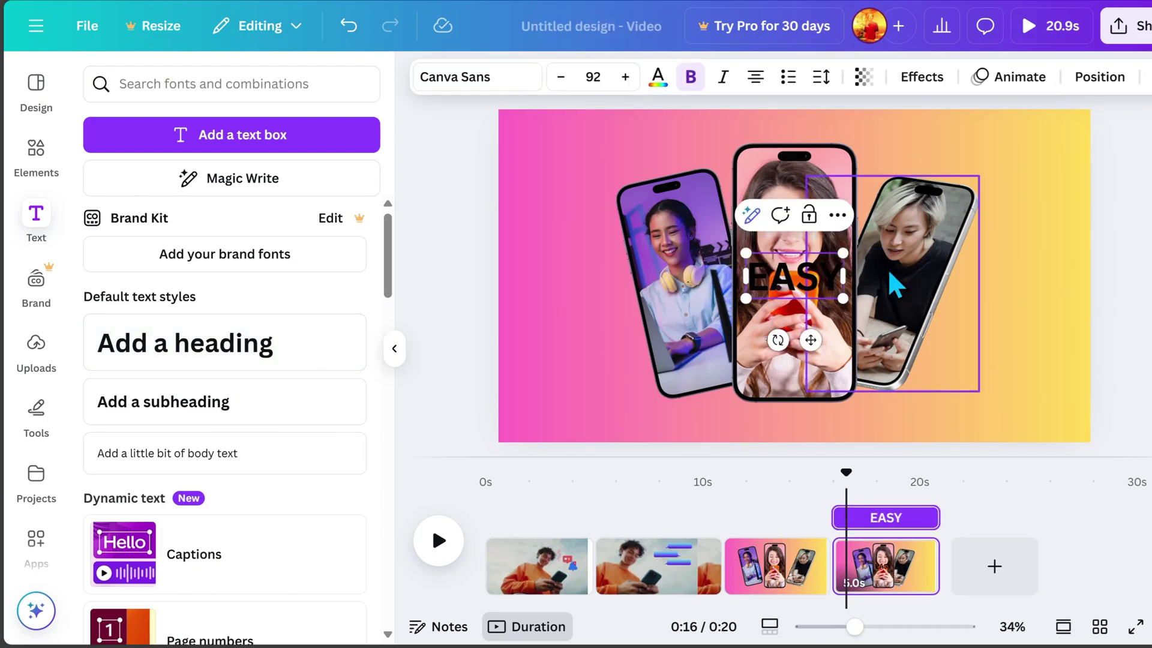
# - Enlarge the "EASY" heading to font size 442 across the lower part of the phones and colour it white
pyautogui.moveTo(843, 253); pyautogui.dragTo(1067, 149)
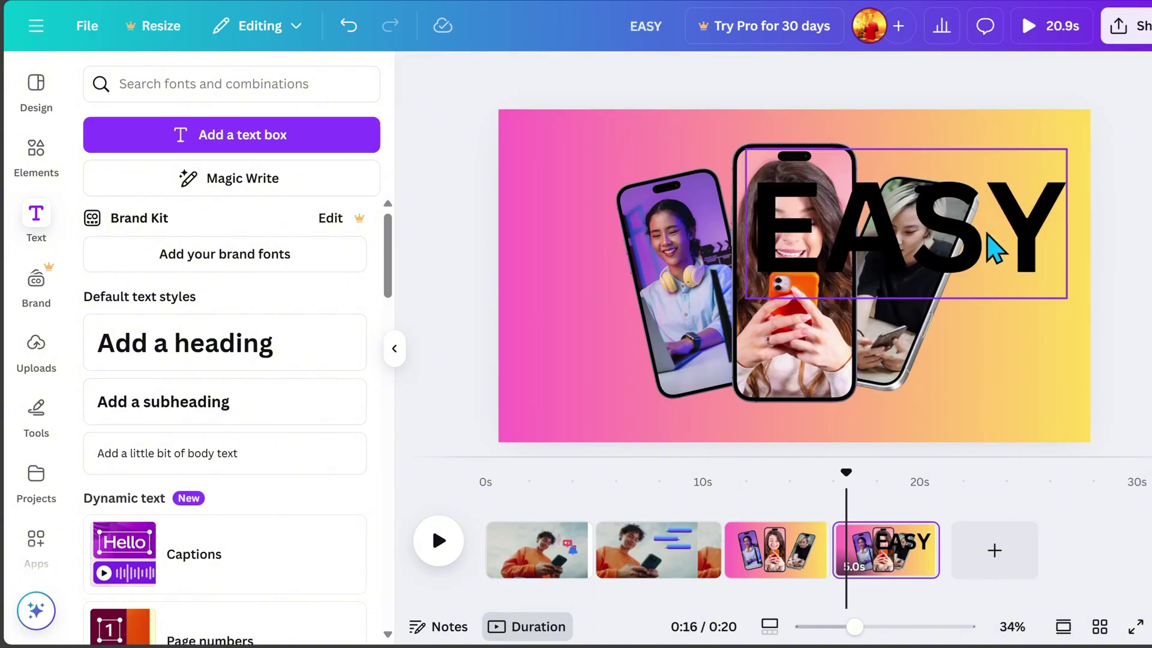
pyautogui.moveTo(990, 244); pyautogui.dragTo(865, 387)
pyautogui.moveTo(939, 306); pyautogui.dragTo(957, 380)
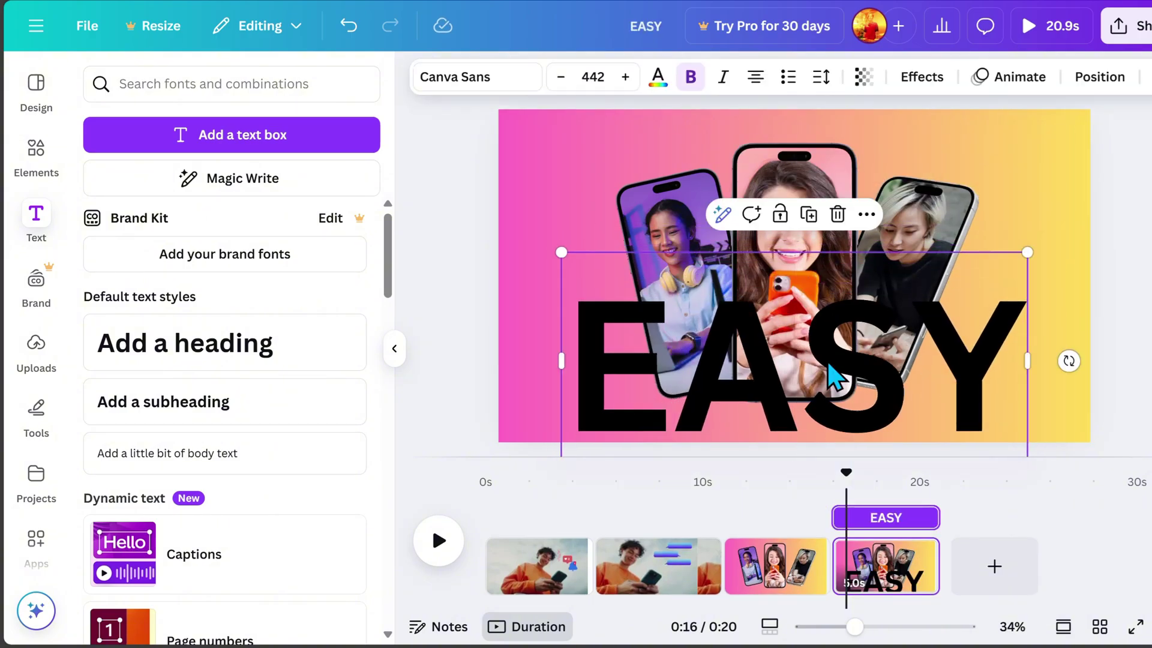
pyautogui.click(658, 81)
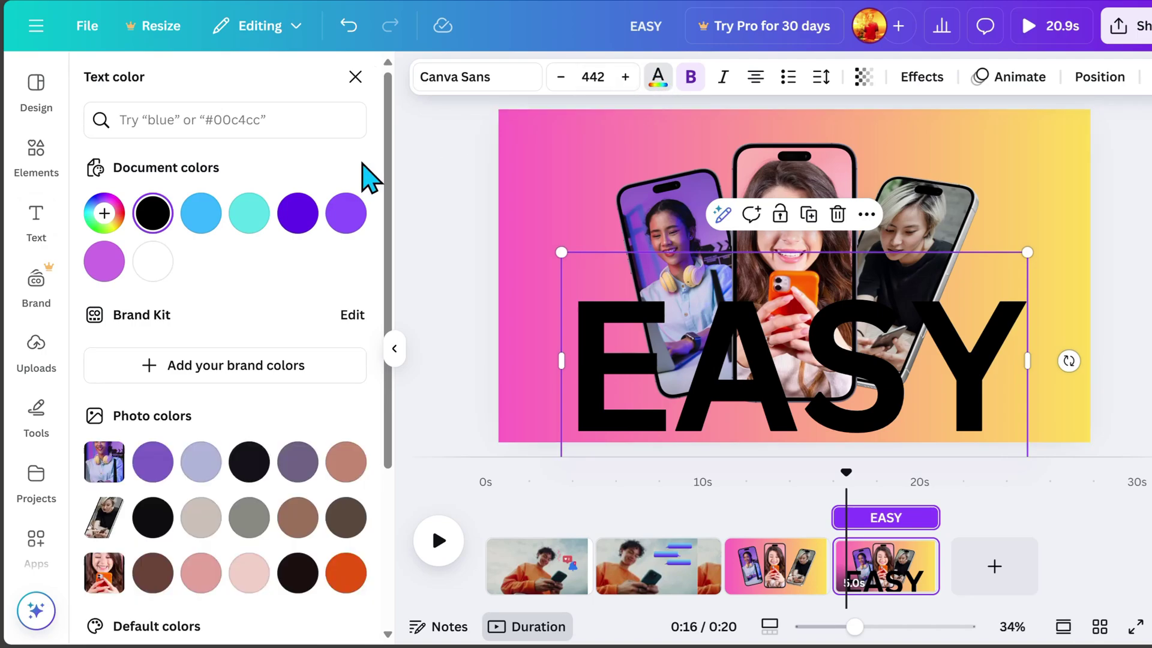
pyautogui.click(153, 262)
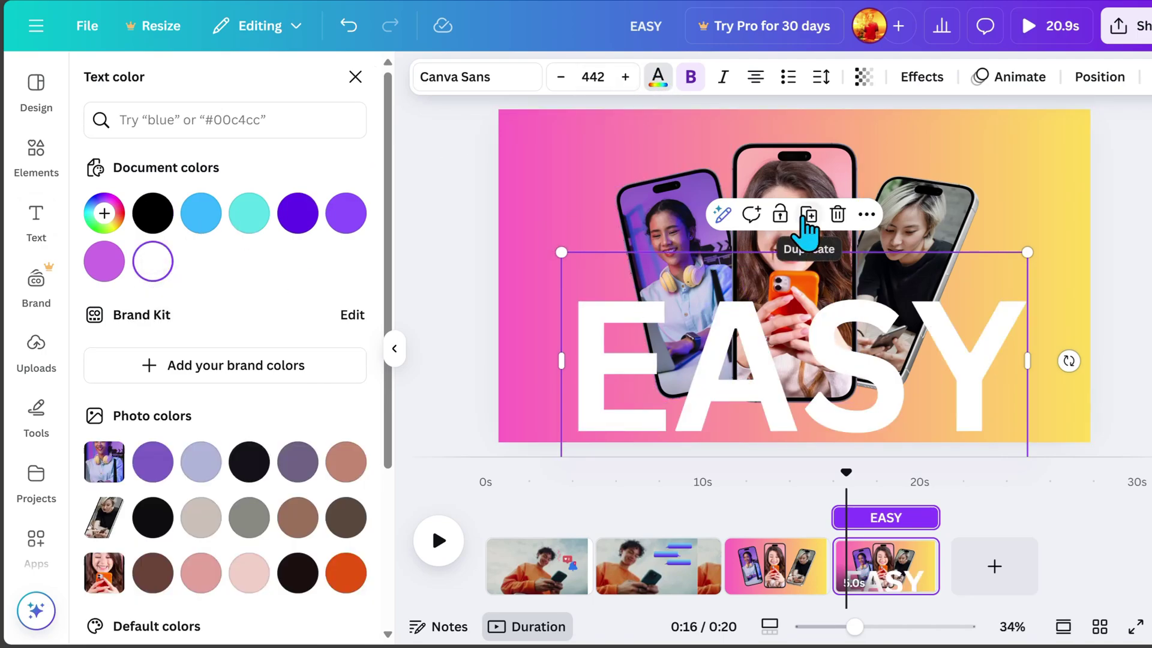
# - Lay a duplicate of the "EASY" heading exactly over the original and apply the Hollow effect with thickness 20 to it
pyautogui.moveTo(871, 387); pyautogui.dragTo(867, 378)
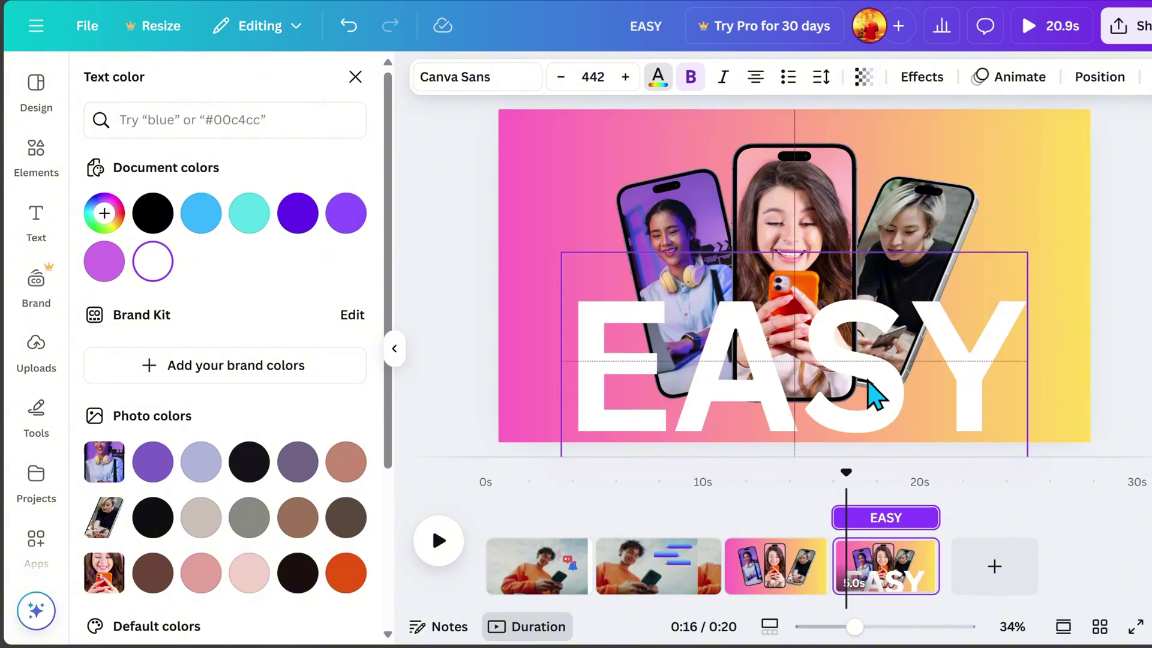
pyautogui.click(924, 81)
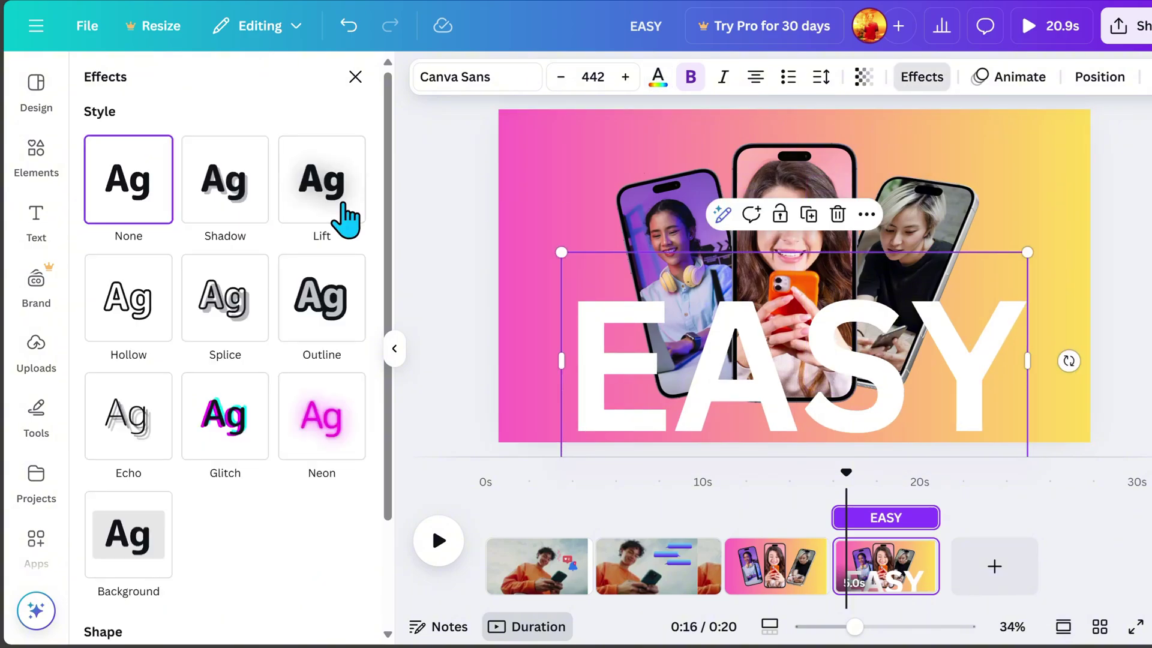
pyautogui.click(139, 318)
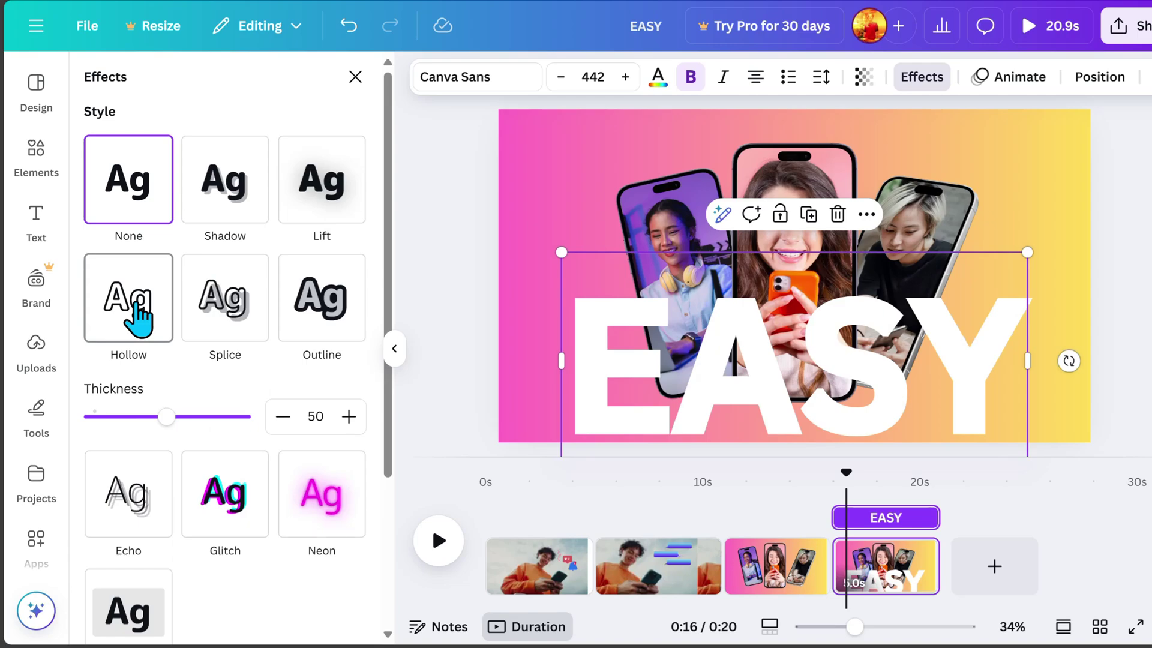
pyautogui.moveTo(172, 427); pyautogui.dragTo(120, 429)
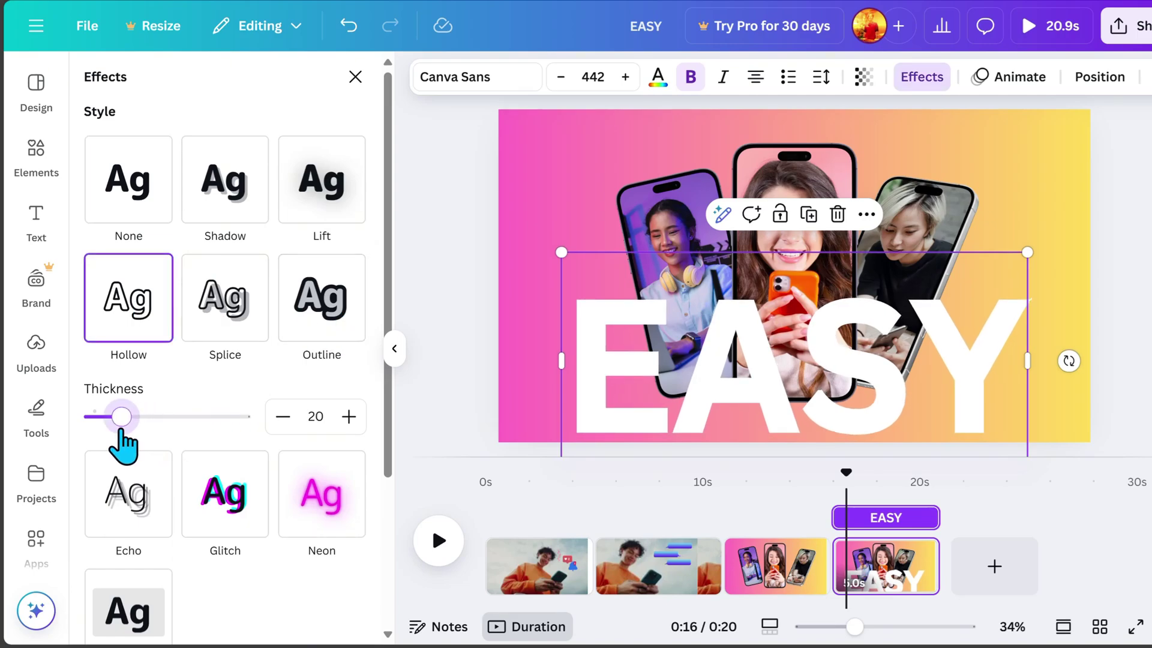
# - Move the solid "EASY" text layer behind the three phones, directly above the gradient background
pyautogui.click(1089, 80)
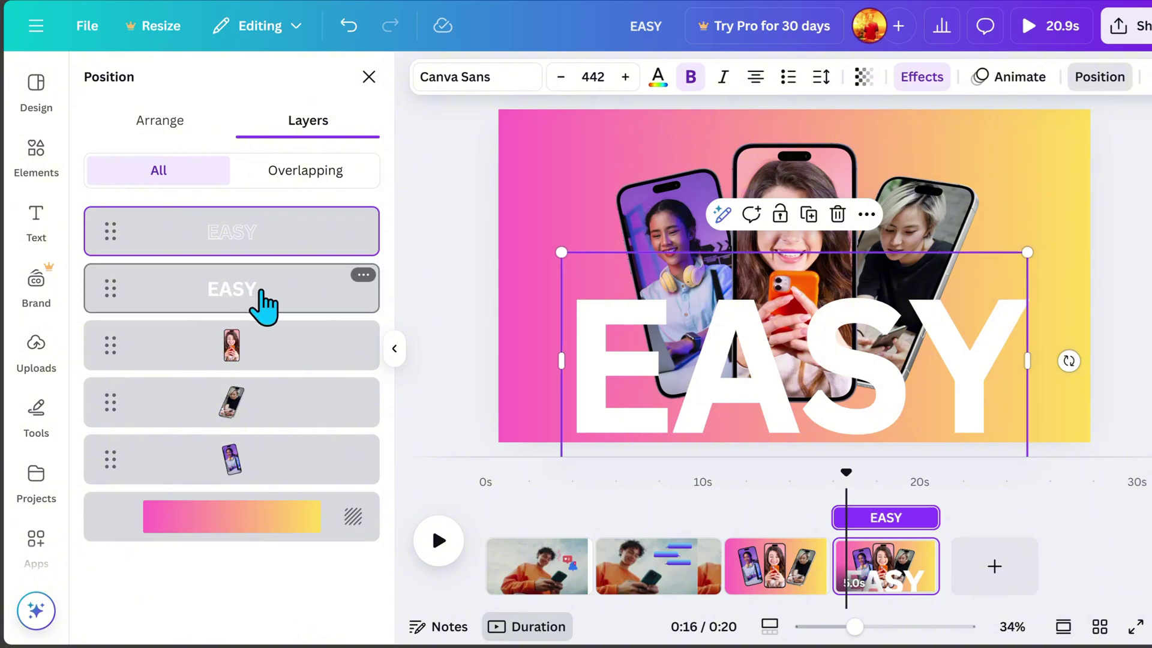
pyautogui.moveTo(263, 288); pyautogui.dragTo(258, 474)
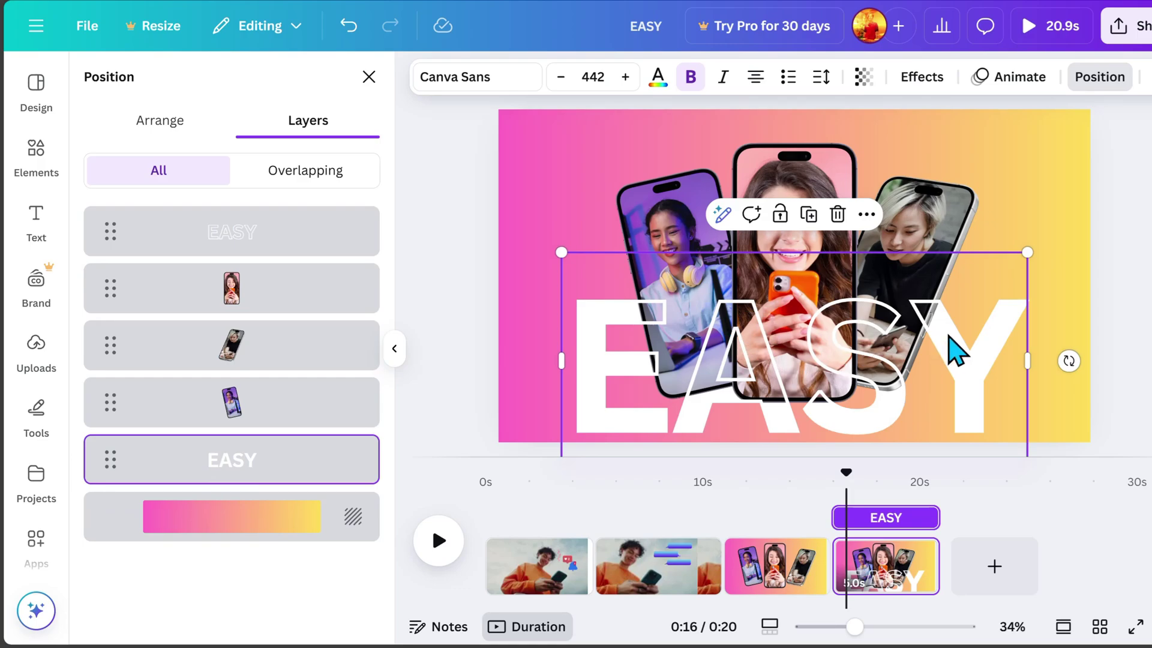
pyautogui.click(1101, 390)
# - Shorten the "EASY" page to 1.5 seconds and duplicate it
pyautogui.moveTo(929, 564); pyautogui.dragTo(848, 558)
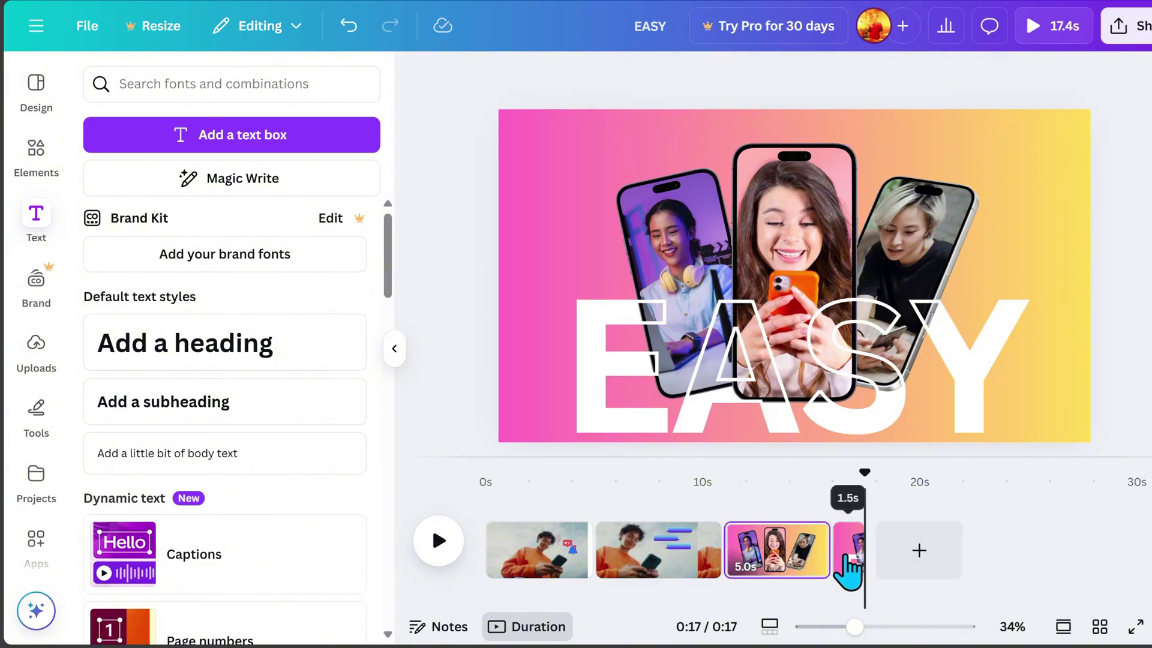
pyautogui.rightClick(849, 554)
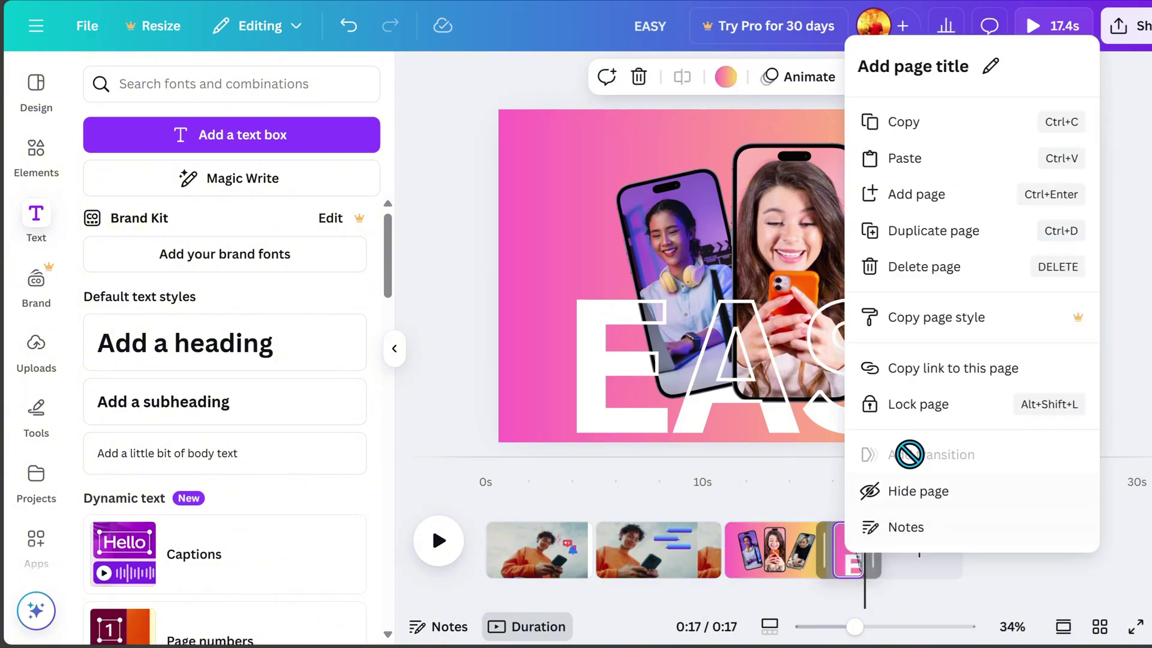
pyautogui.click(932, 246)
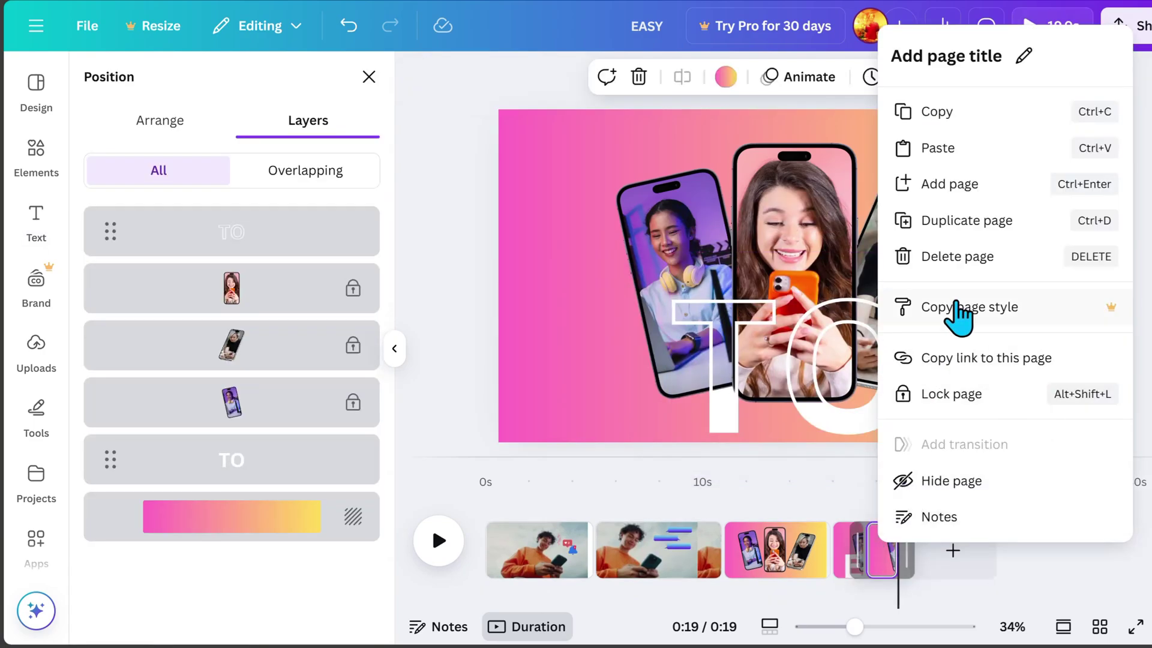
# - Build a "CONNECT" page from a copy of the "TO" page, with hollow text in front of the phones and solid text behind them
pyautogui.click(959, 239)
pyautogui.click(864, 414)
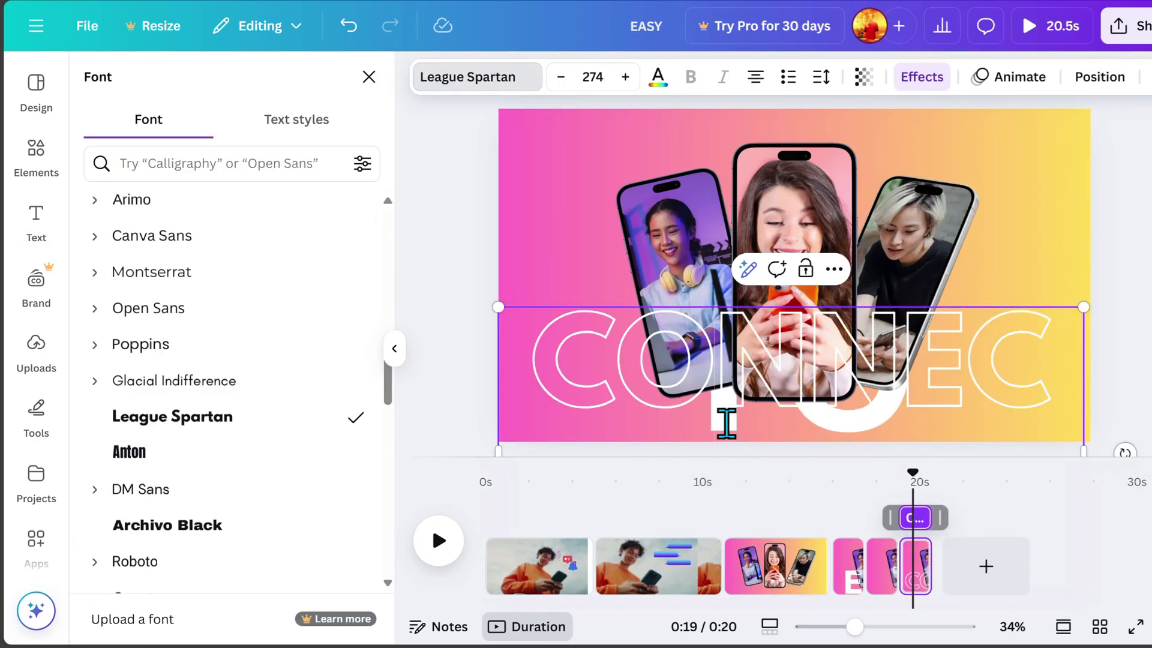
pyautogui.click(1100, 77)
pyautogui.click(918, 77)
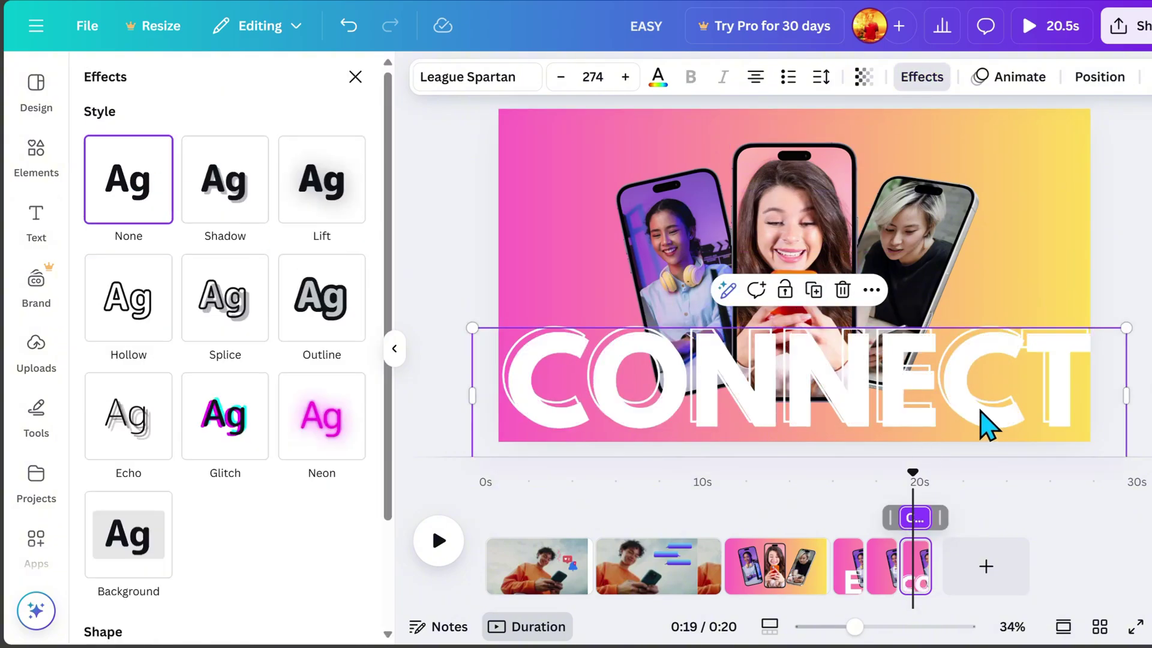
pyautogui.click(1101, 77)
pyautogui.moveTo(290, 234); pyautogui.dragTo(291, 459)
# - Apply the Typewriter animation to both the hollow and the solid "EASY" text on the "EASY" page
pyautogui.moveTo(909, 474); pyautogui.dragTo(829, 474)
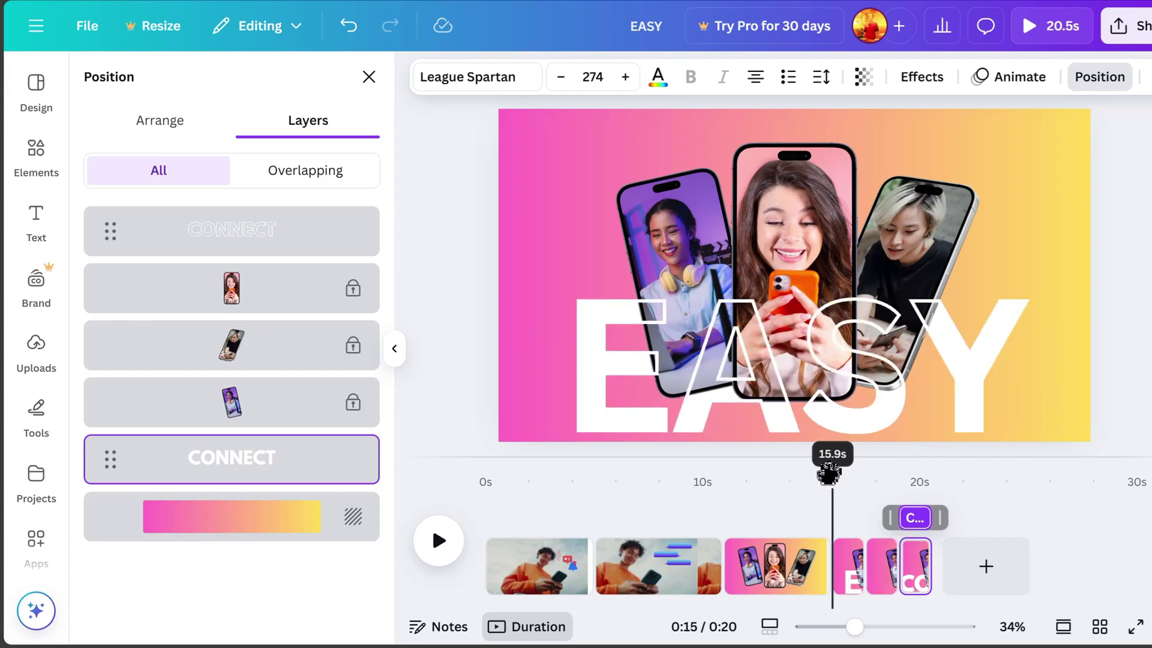
pyautogui.click(887, 424)
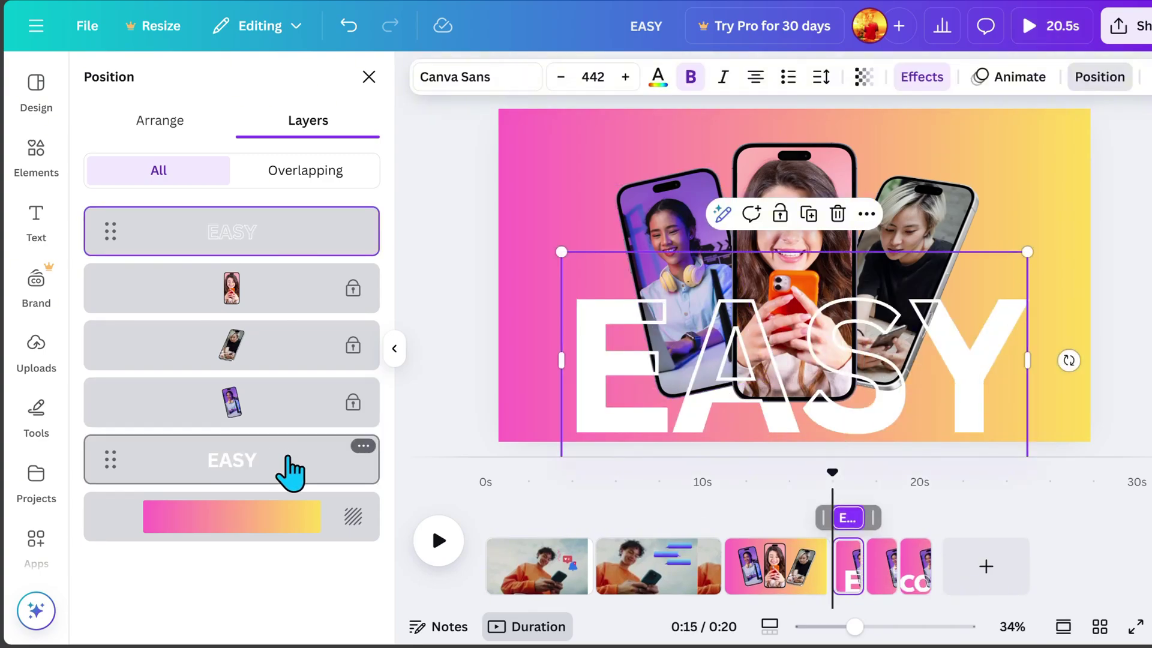
pyautogui.keyDown('shift'); pyautogui.click(288, 461); pyautogui.keyUp('shift')
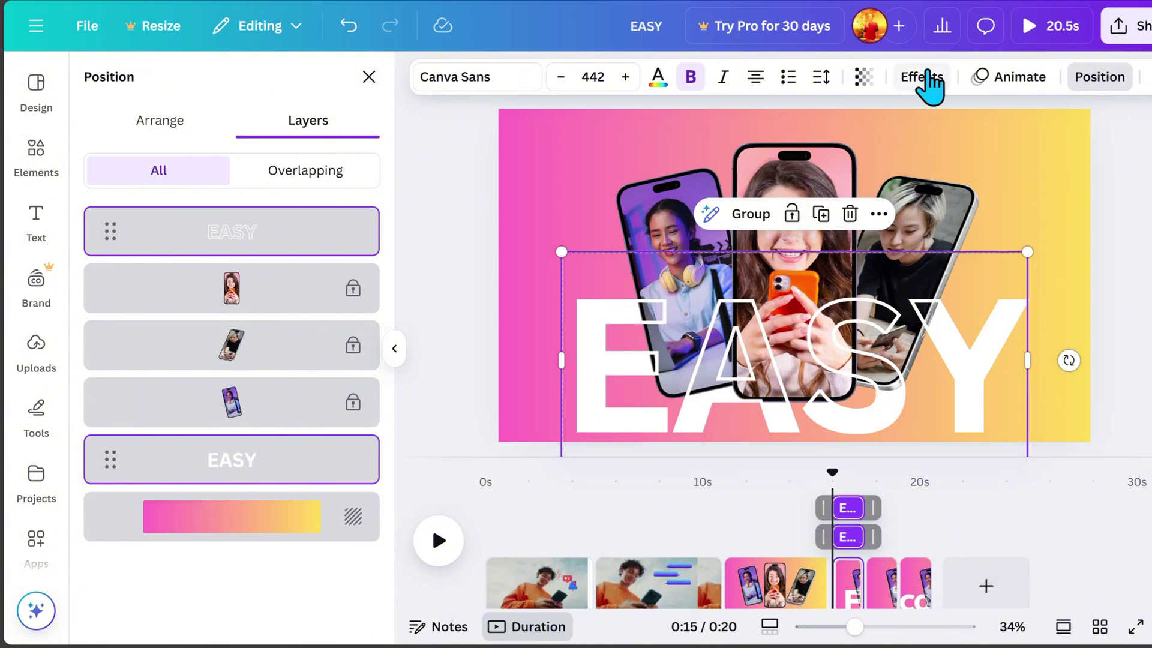
pyautogui.click(1011, 74)
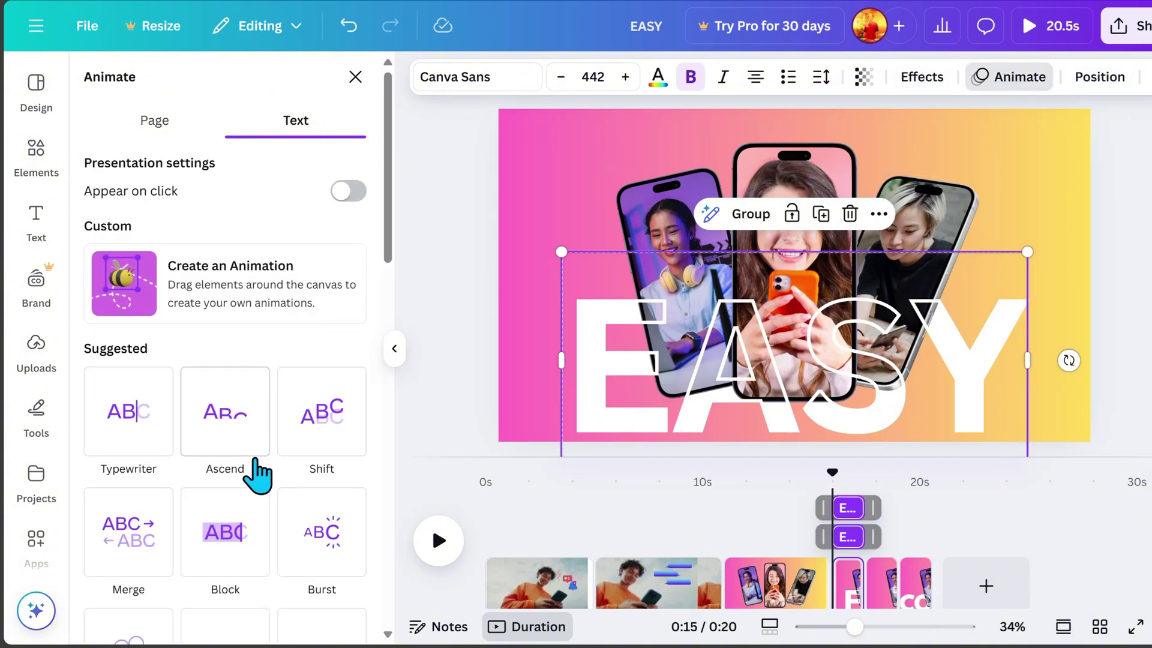
pyautogui.scroll(-2, 258, 474)
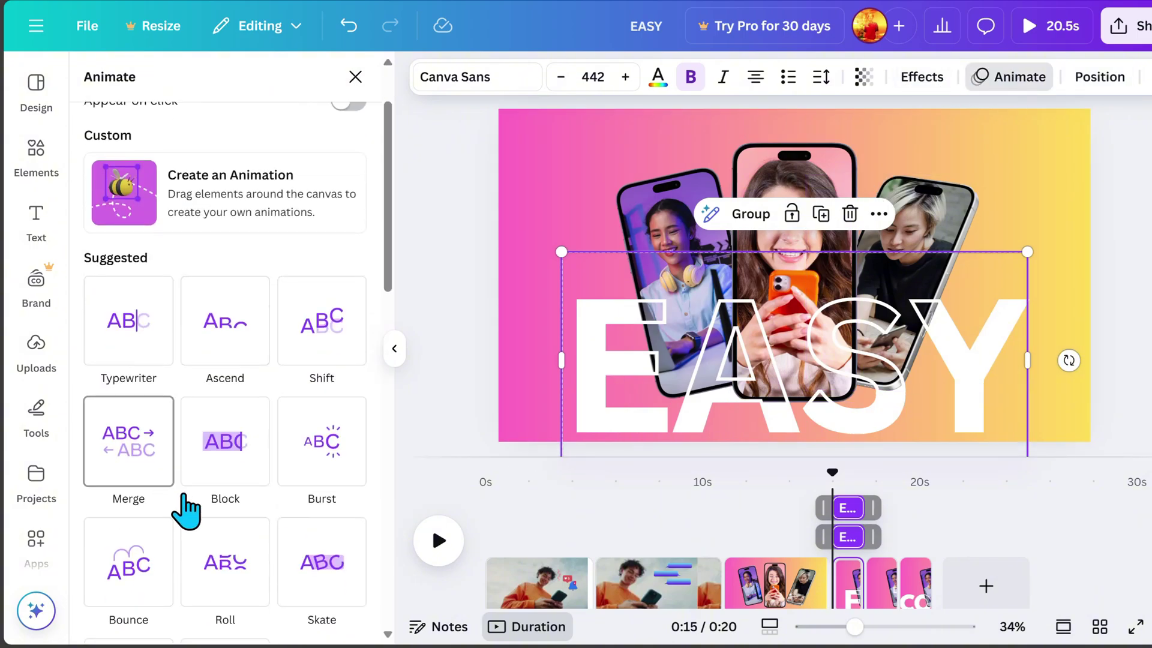
pyautogui.click(119, 325)
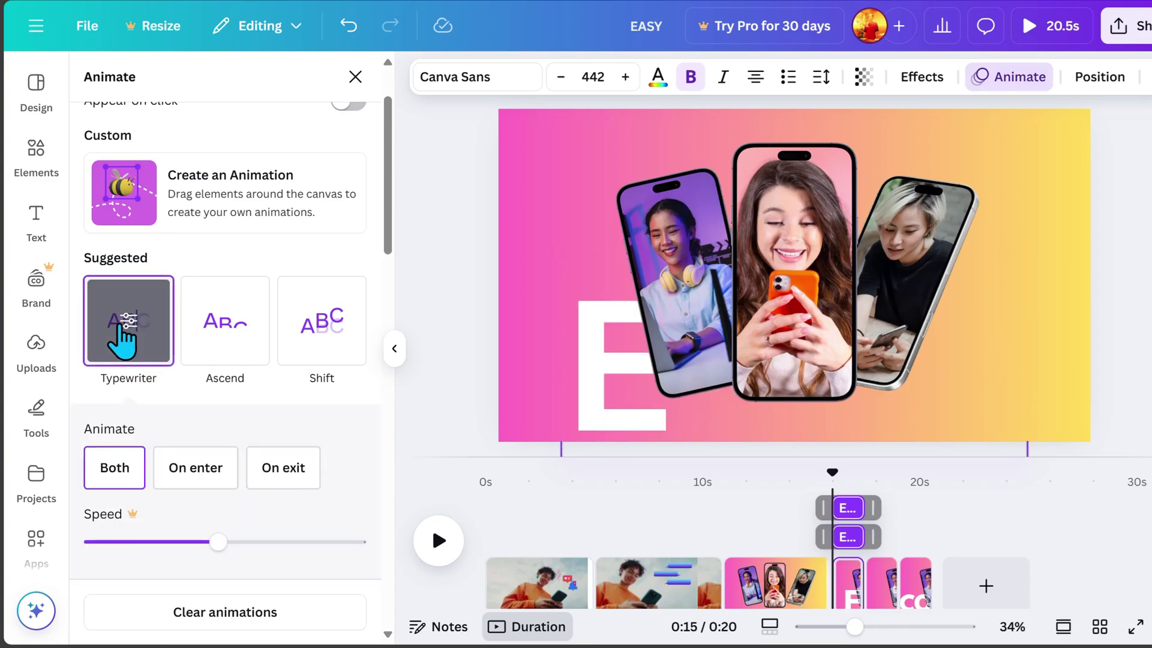
# - Apply the Roll animation to both the hollow and the solid "TO" text on the "TO" page
pyautogui.click(883, 597)
pyautogui.click(869, 373)
pyautogui.click(1100, 76)
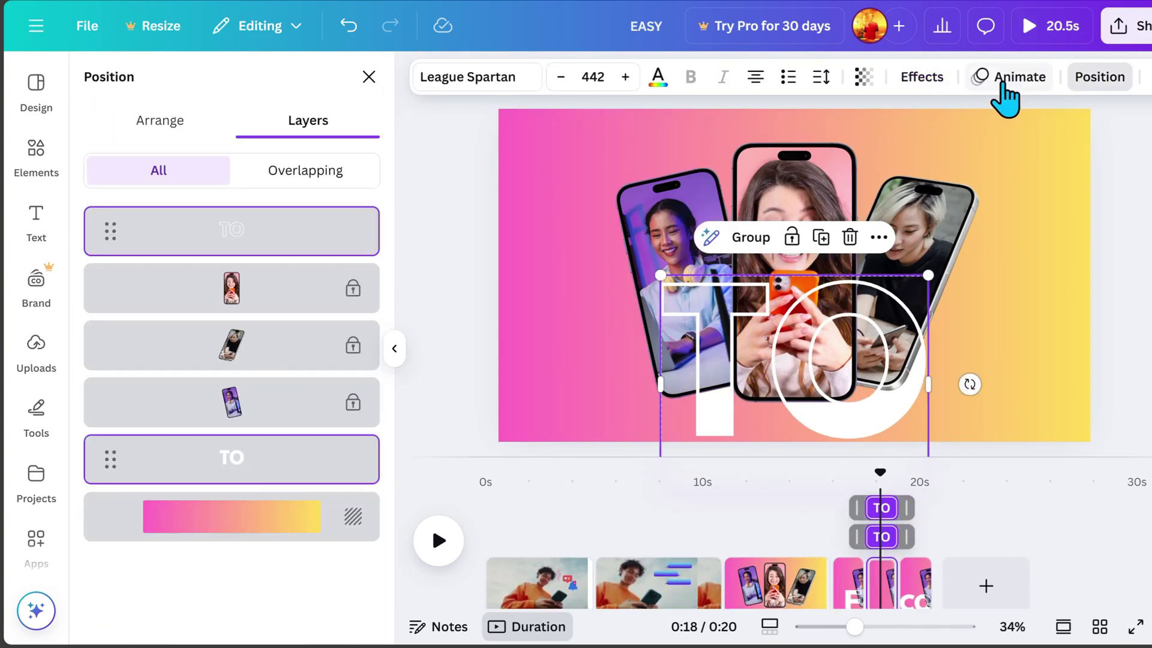
pyautogui.click(996, 90)
pyautogui.scroll(-3, 327, 519)
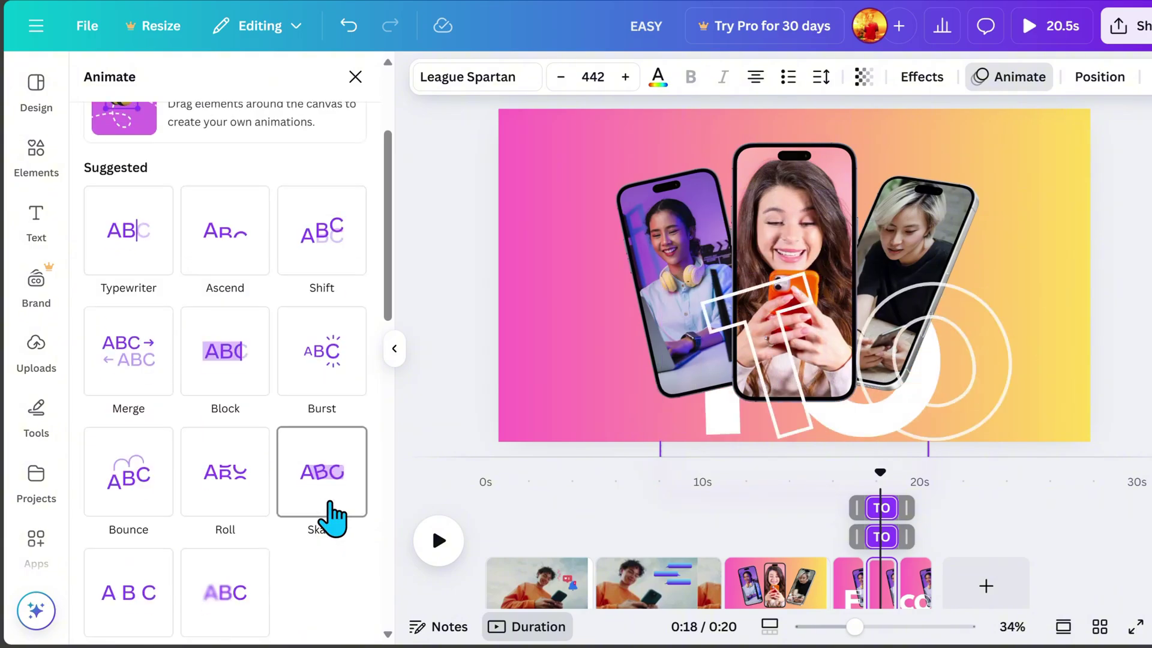
pyautogui.click(247, 469)
# - Apply the Burst animation to both the hollow and the solid "CONNECT" text on the "CONNECT" page
pyautogui.click(923, 606)
pyautogui.click(900, 391)
pyautogui.click(1100, 76)
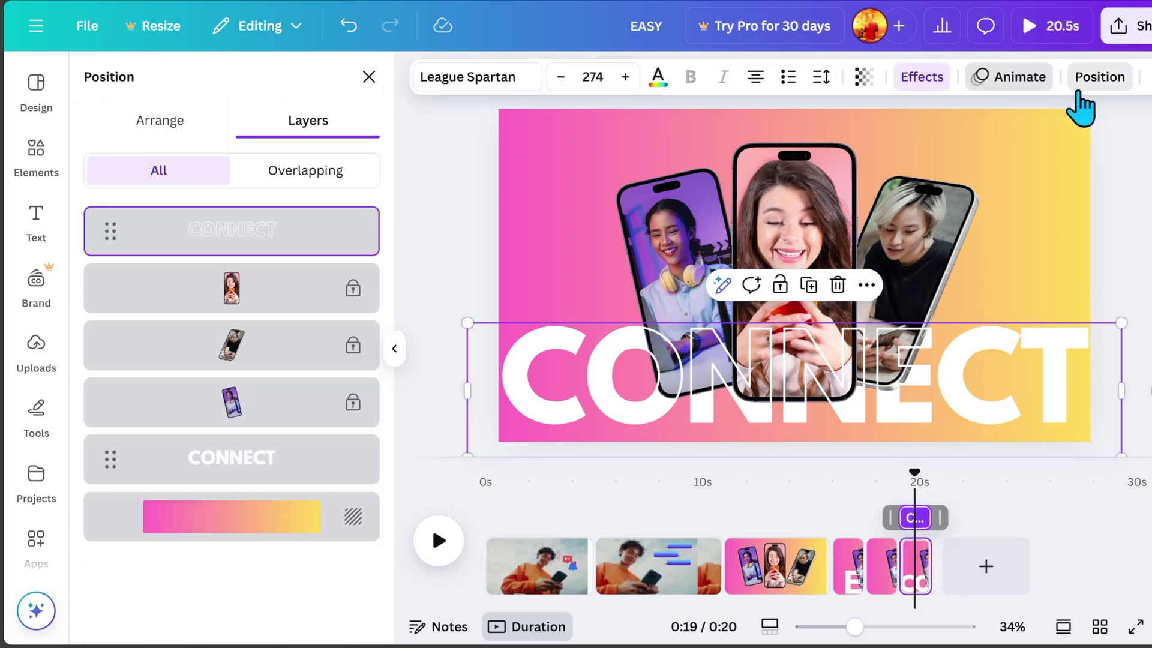
pyautogui.click(1008, 76)
pyautogui.scroll(-1, 264, 528)
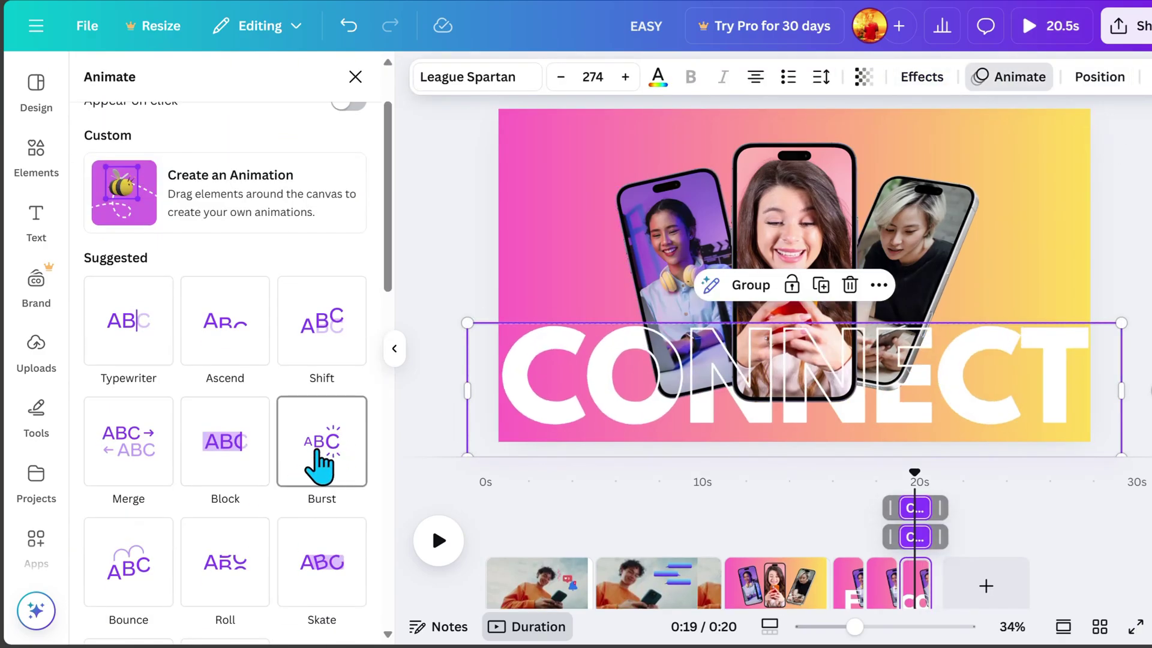
pyautogui.click(318, 452)
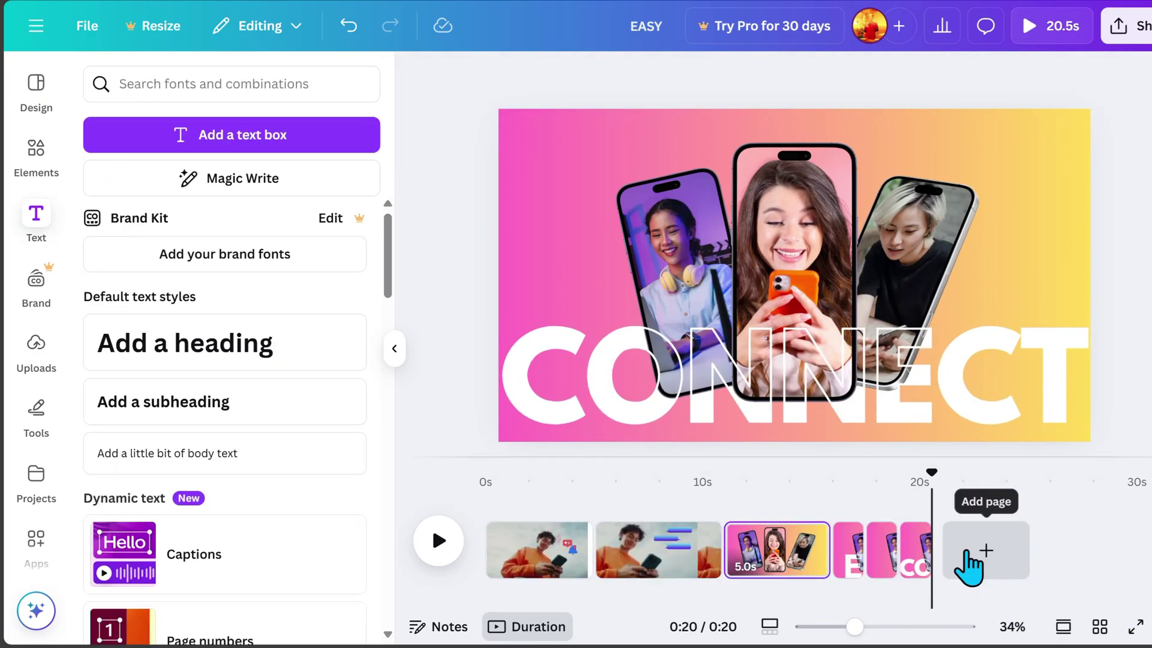
# - Add a new page at the end of the video with a heading reading "GRAB"
pyautogui.click(970, 567)
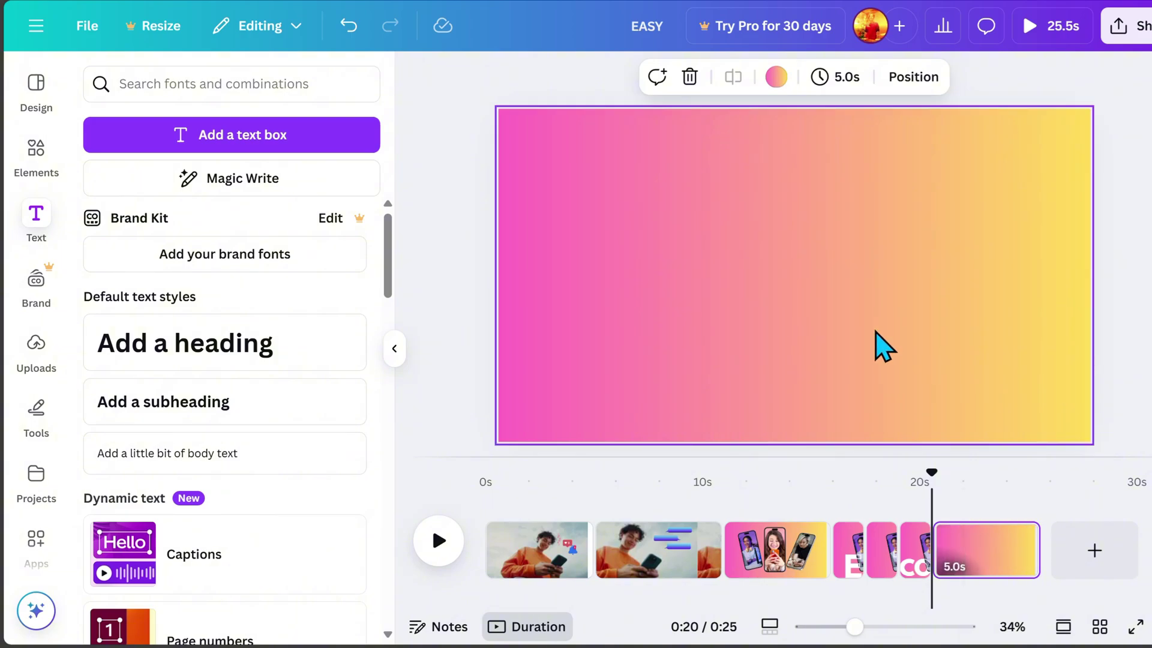
pyautogui.click(271, 359)
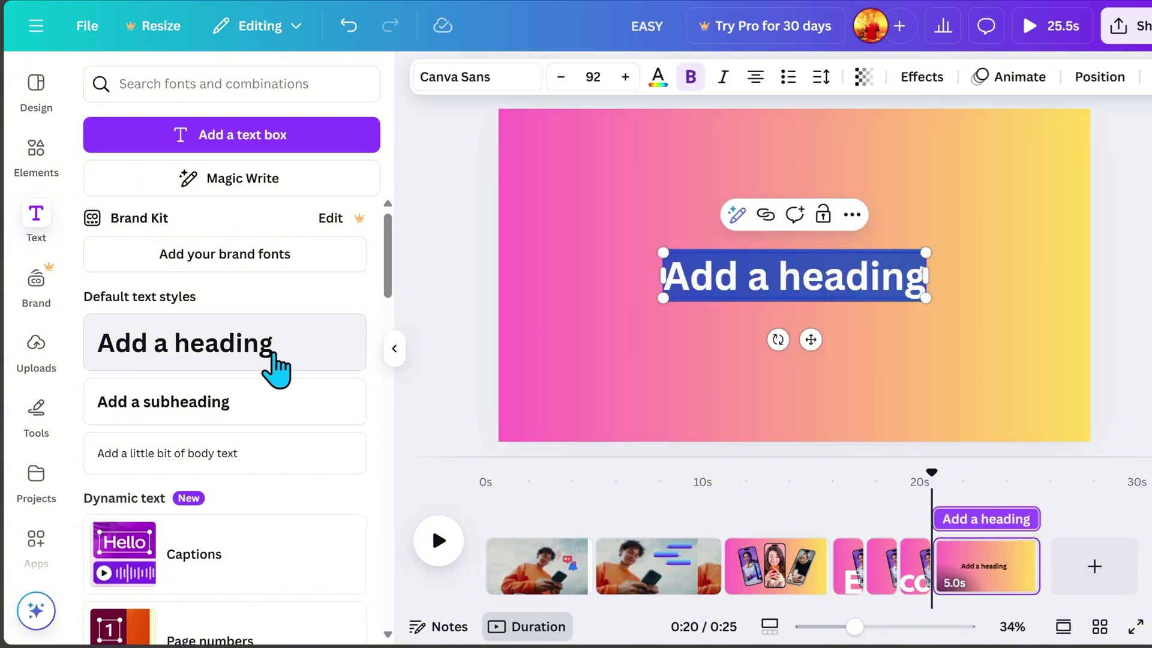
pyautogui.write('GRAB')
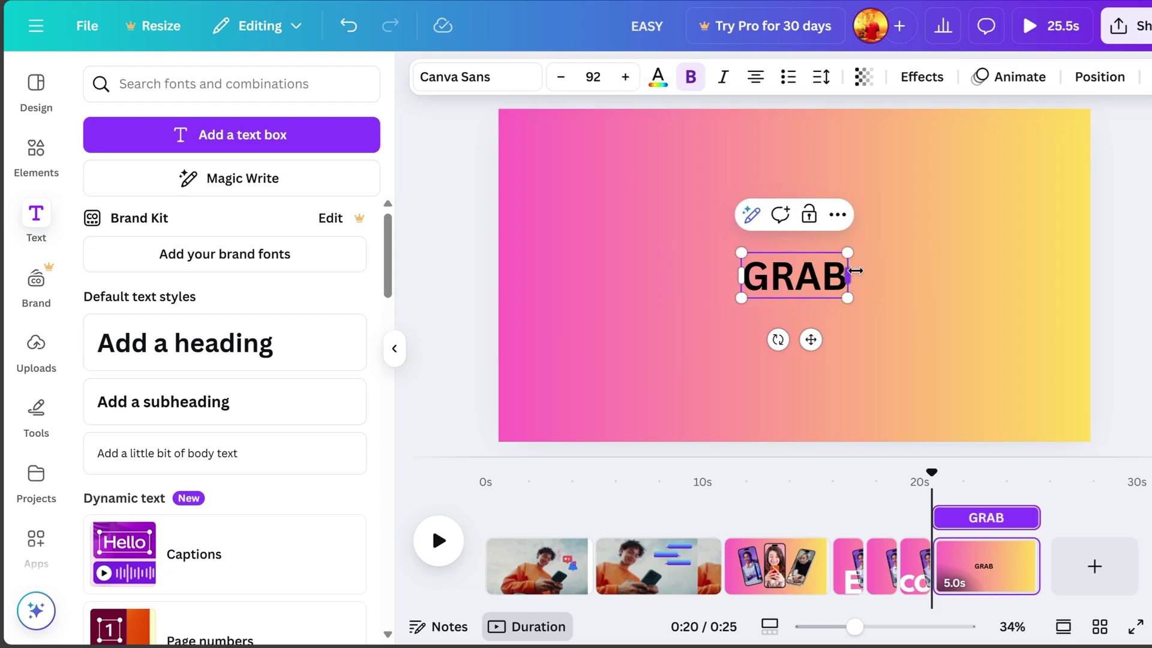
# - Set the "GRAB" heading in League Spartan, enlarge it to font size 358 and place it in the page's upper-left corner
pyautogui.click(457, 78)
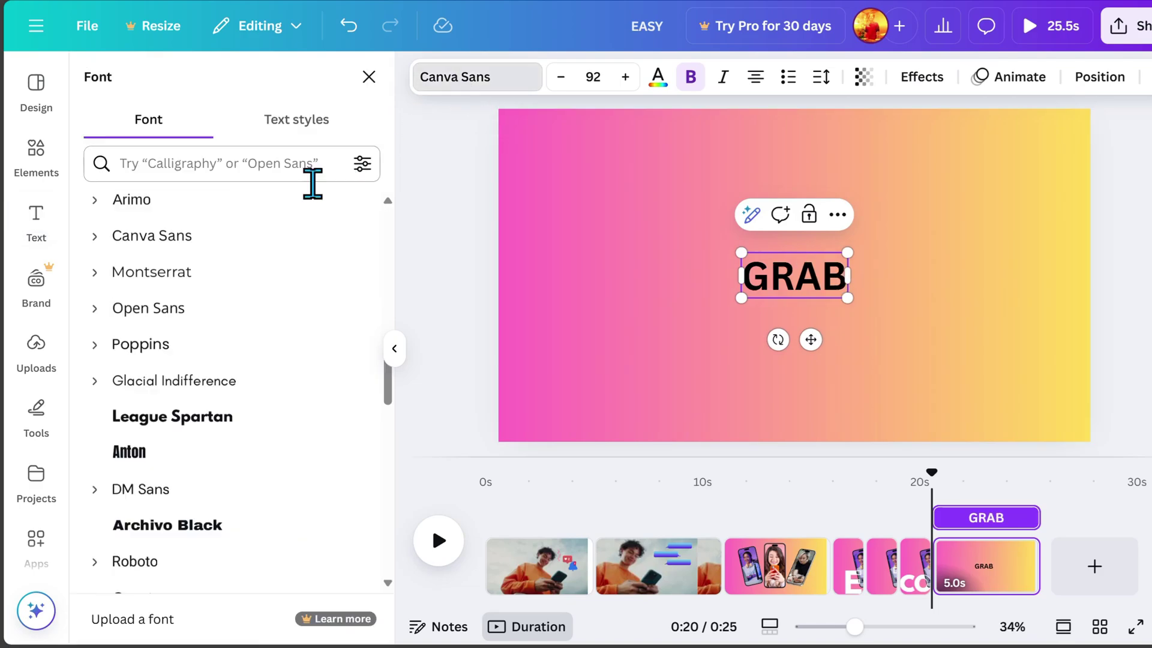
pyautogui.click(232, 416)
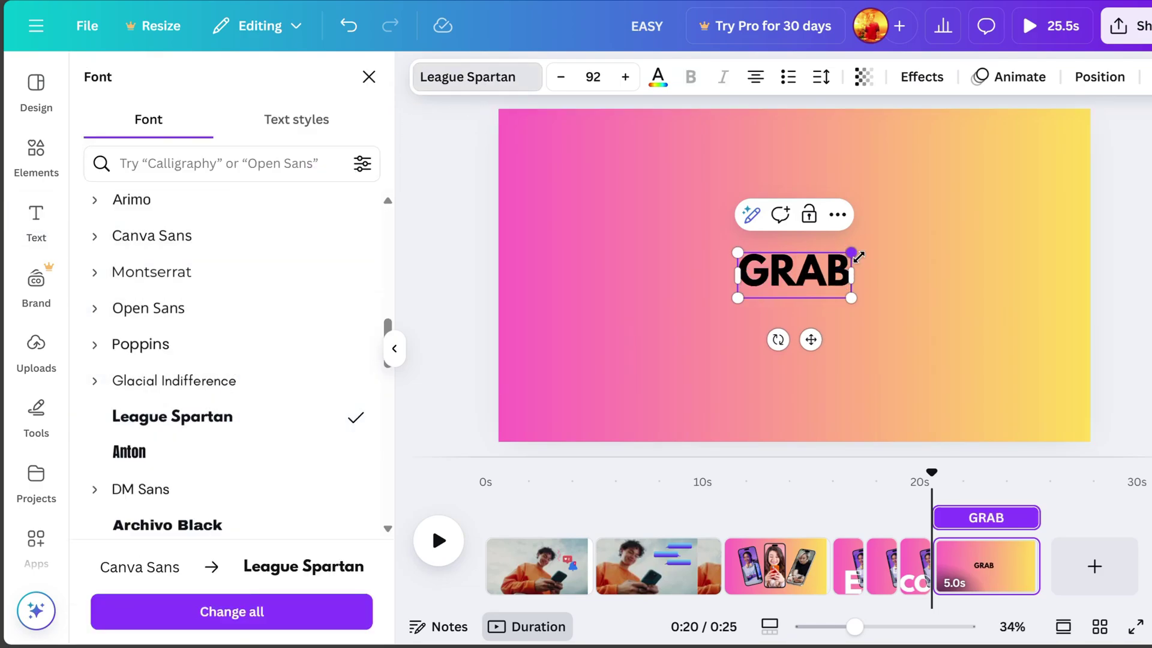
pyautogui.moveTo(859, 257); pyautogui.dragTo(1149, 120)
pyautogui.click(1144, 360)
pyautogui.click(1062, 244)
pyautogui.moveTo(1062, 244); pyautogui.dragTo(812, 225)
# - Colour the "GRAB" heading deep violet-blue and give it a Neon effect with intensity 100
pyautogui.click(658, 76)
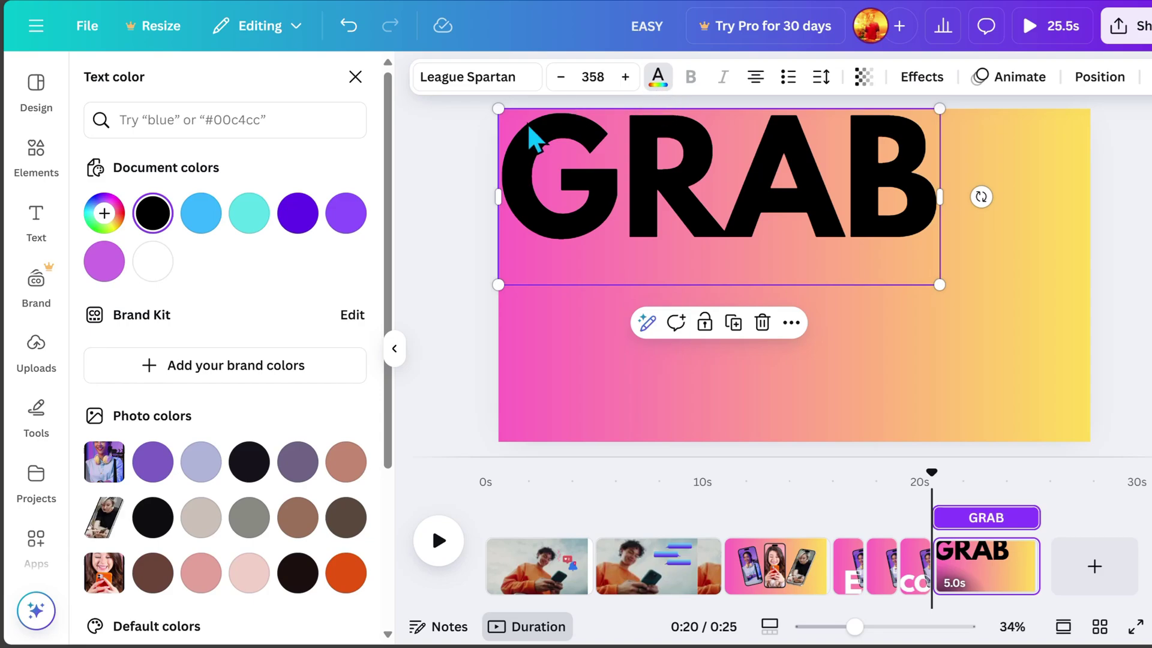
pyautogui.click(300, 214)
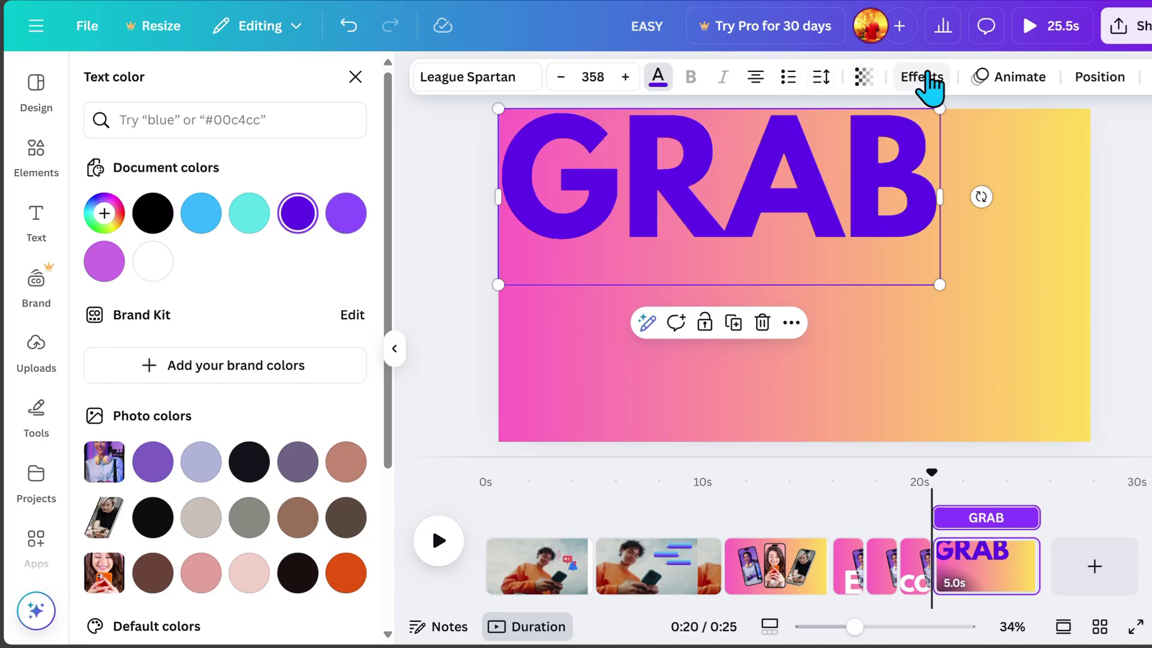
pyautogui.click(924, 79)
pyautogui.click(329, 417)
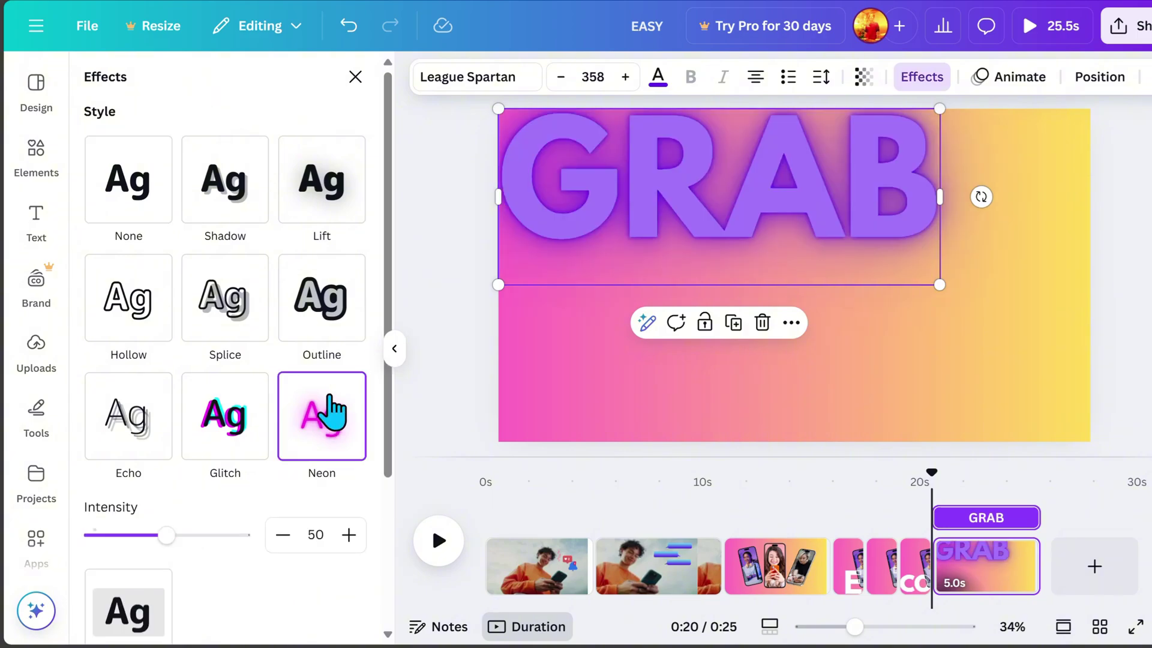
pyautogui.moveTo(168, 531); pyautogui.dragTo(285, 528)
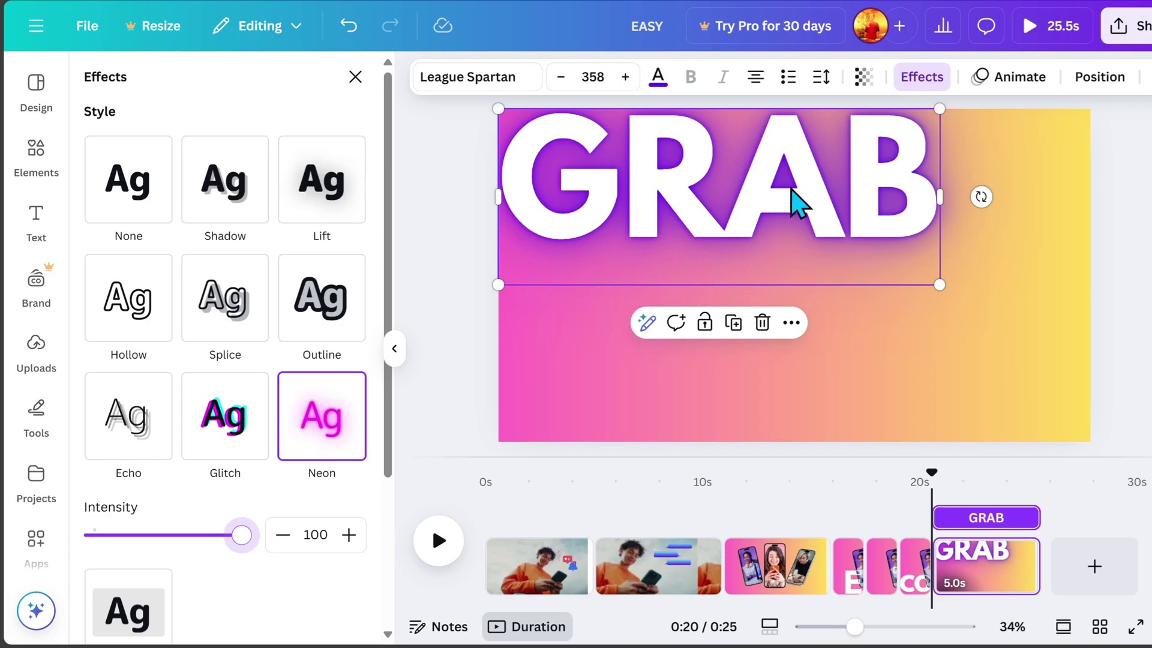
# - Duplicate the "GRAB" heading below itself, change the copy to "YOURS" and resize it to fit on one line
pyautogui.click(733, 322)
pyautogui.moveTo(783, 201); pyautogui.dragTo(776, 300)
pyautogui.doubleClick(774, 290)
pyautogui.write('YOURS')
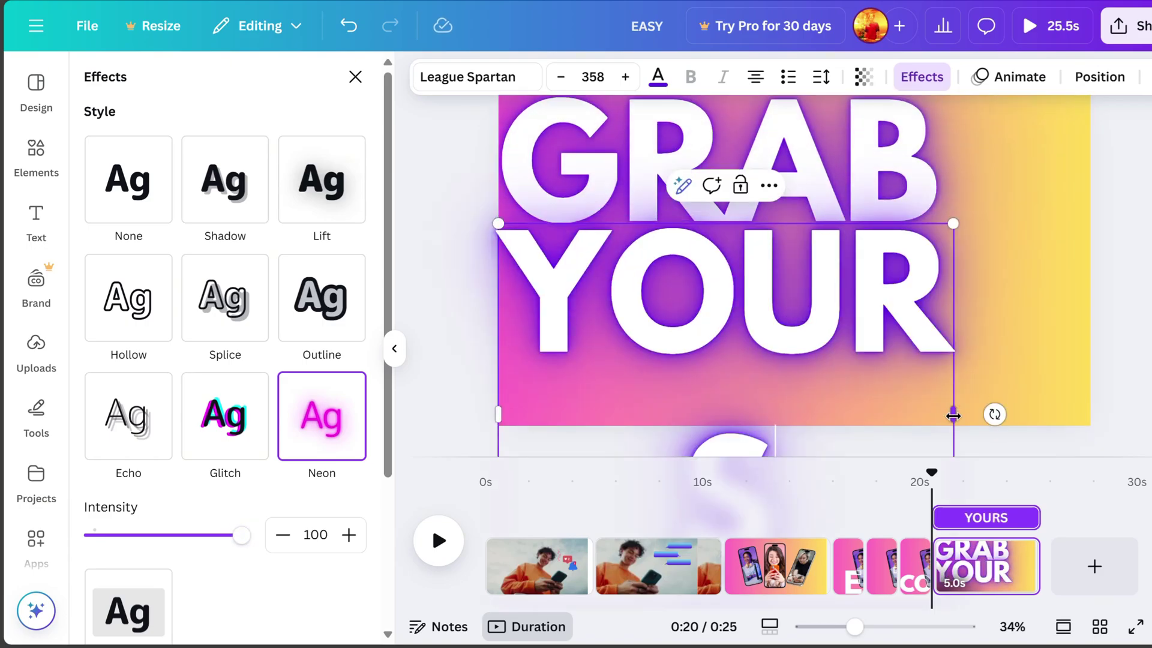
pyautogui.moveTo(954, 416); pyautogui.dragTo(1120, 416)
pyautogui.moveTo(1119, 239); pyautogui.dragTo(966, 343)
pyautogui.moveTo(823, 360); pyautogui.dragTo(823, 317)
pyautogui.moveTo(946, 245); pyautogui.dragTo(975, 234)
# - Duplicate the "GRAB" heading again to the lower part of the page and change the copy to "NOW!" on one line
pyautogui.click(878, 191)
pyautogui.click(733, 322)
pyautogui.moveTo(834, 180); pyautogui.dragTo(822, 378)
pyautogui.doubleClick(822, 378)
pyautogui.write('NOW!')
pyautogui.moveTo(953, 414); pyautogui.dragTo(1027, 409)
# - Shrink and reposition "GRAB", "YOURS" and "NOW!" so the three lines stack closely within the page height
pyautogui.keyDown('shift'); pyautogui.click(888, 192); pyautogui.keyUp('shift')
pyautogui.moveTo(1026, 107); pyautogui.dragTo(983, 141)
pyautogui.click(846, 216)
pyautogui.moveTo(846, 216); pyautogui.dragTo(846, 181)
pyautogui.moveTo(885, 291); pyautogui.dragTo(884, 279)
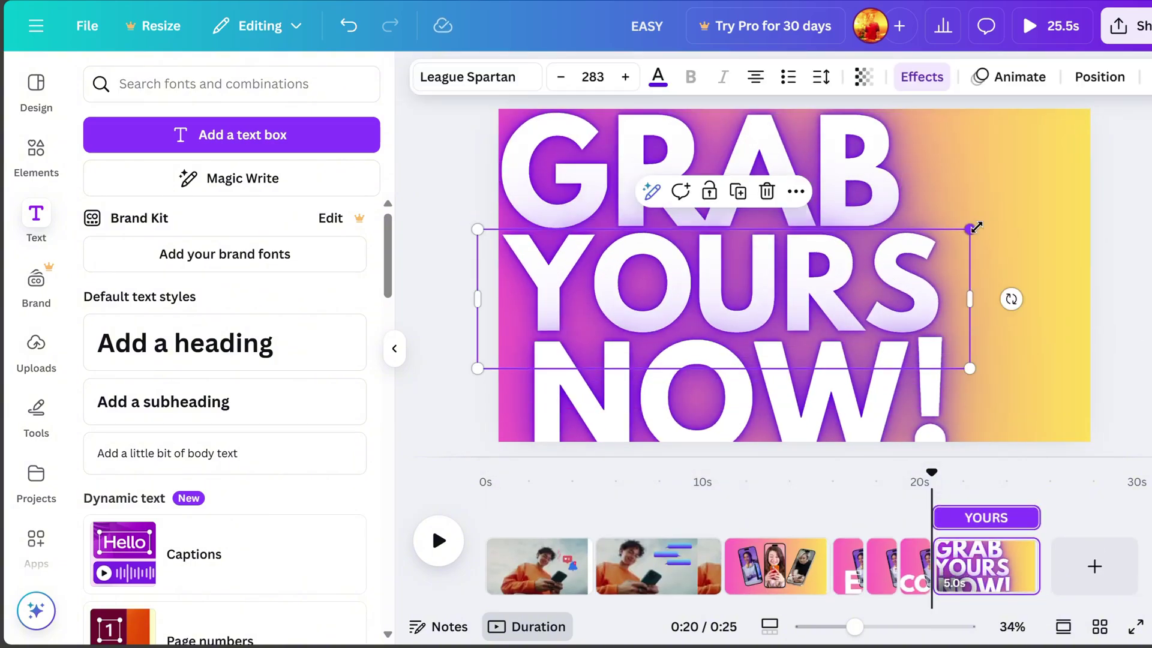
pyautogui.moveTo(973, 228); pyautogui.dragTo(926, 242)
pyautogui.moveTo(870, 315); pyautogui.dragTo(870, 303)
pyautogui.moveTo(882, 410); pyautogui.dragTo(861, 393)
pyautogui.click(1119, 354)
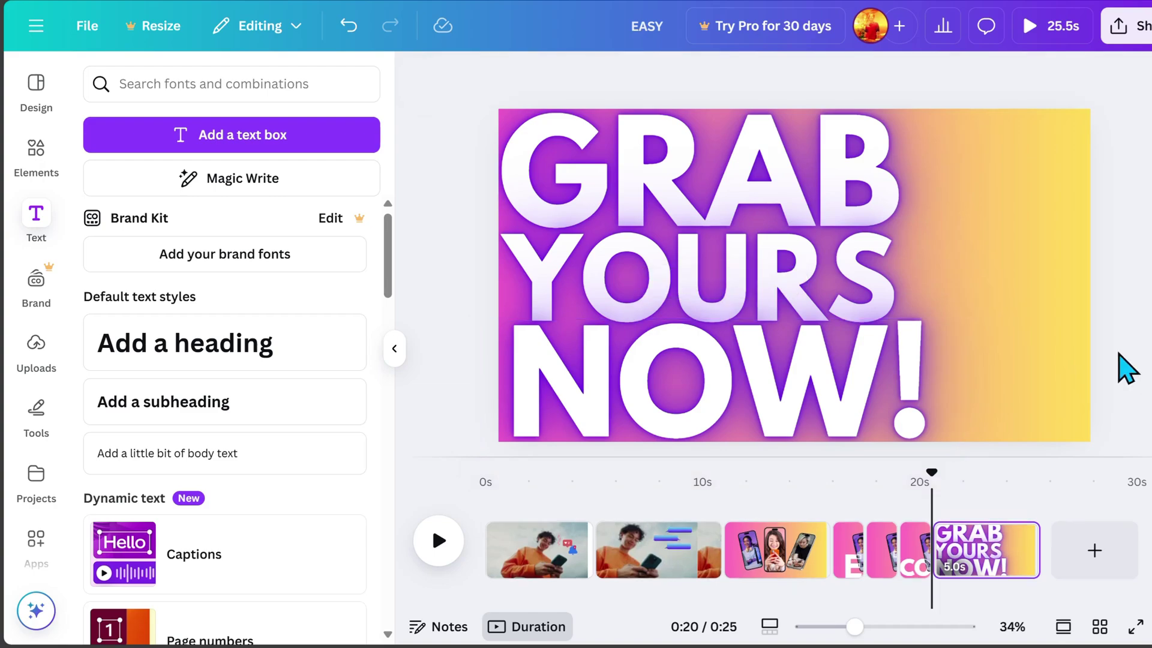
# - Scale down all three text lines together for an even margin, then shrink and nudge "NOW!" to line up with the others
pyautogui.hotkey('ctrl', 'a')
pyautogui.moveTo(963, 107); pyautogui.dragTo(938, 123)
pyautogui.moveTo(840, 252); pyautogui.dragTo(846, 246)
pyautogui.click(1142, 354)
pyautogui.click(900, 366)
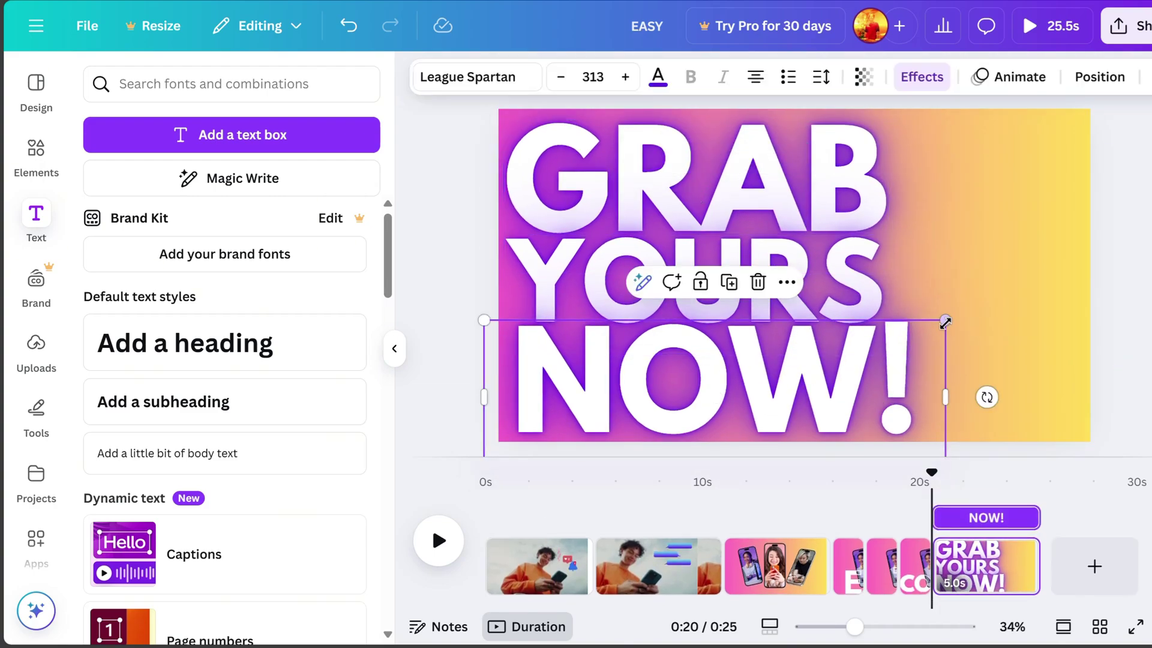
pyautogui.moveTo(945, 323); pyautogui.dragTo(937, 326)
pyautogui.moveTo(847, 407); pyautogui.dragTo(841, 405)
pyautogui.click(1145, 312)
# - Copy the centre phone from the third page onto the "GRAB YOURS NOW!" page and enlarge it in the free space beside the text
pyautogui.moveTo(932, 474); pyautogui.dragTo(789, 480)
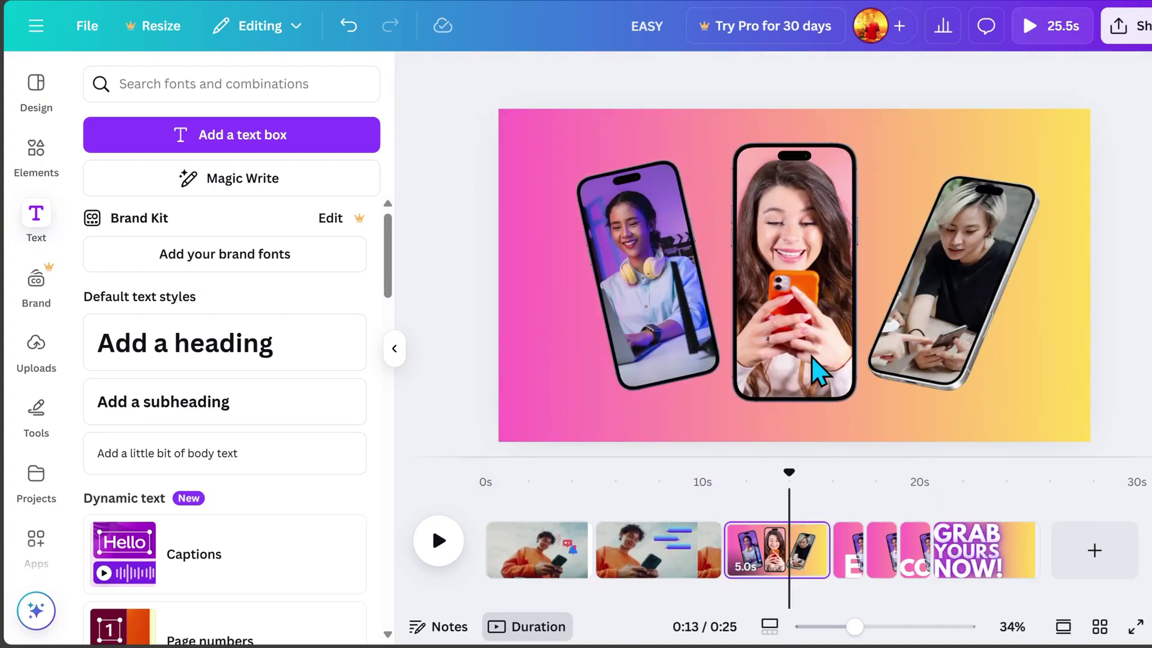
pyautogui.click(810, 353)
pyautogui.hotkey('ctrl', 'c')
pyautogui.click(964, 493)
pyautogui.hotkey('ctrl', 'v')
pyautogui.moveTo(810, 352); pyautogui.dragTo(1007, 337)
pyautogui.moveTo(1066, 124); pyautogui.dragTo(1075, 146)
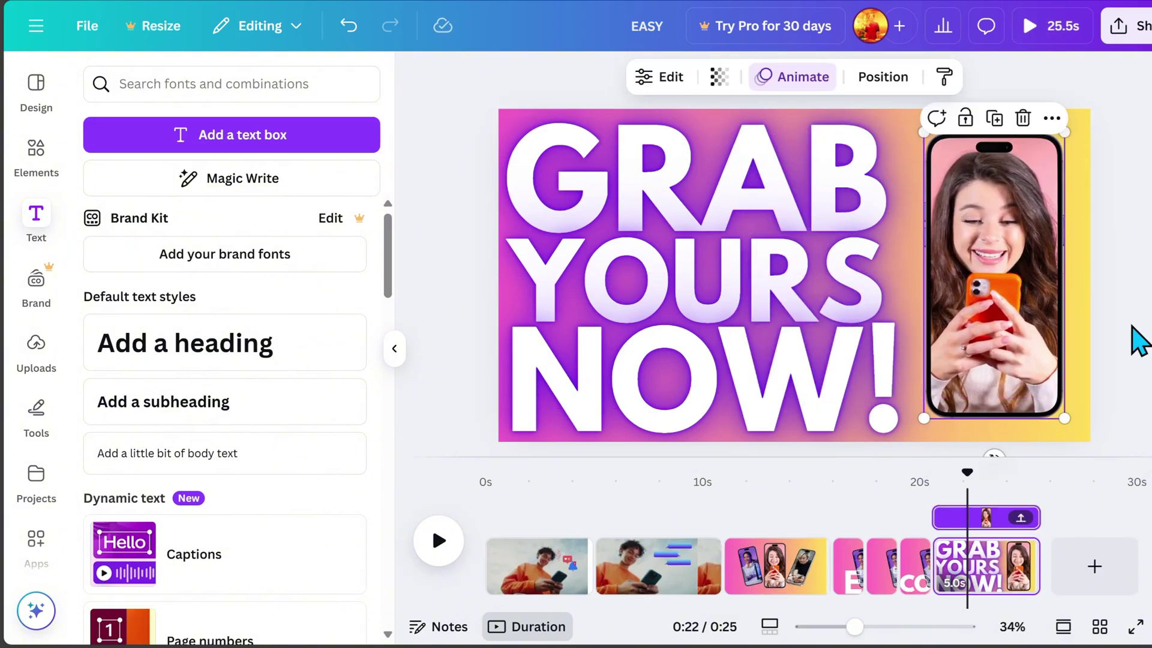
# - Animate the "GRAB" text with the Block effect on enter and the "YOURS" text with the Roll effect
pyautogui.click(766, 224)
pyautogui.click(996, 81)
pyautogui.scroll(-3, 282, 486)
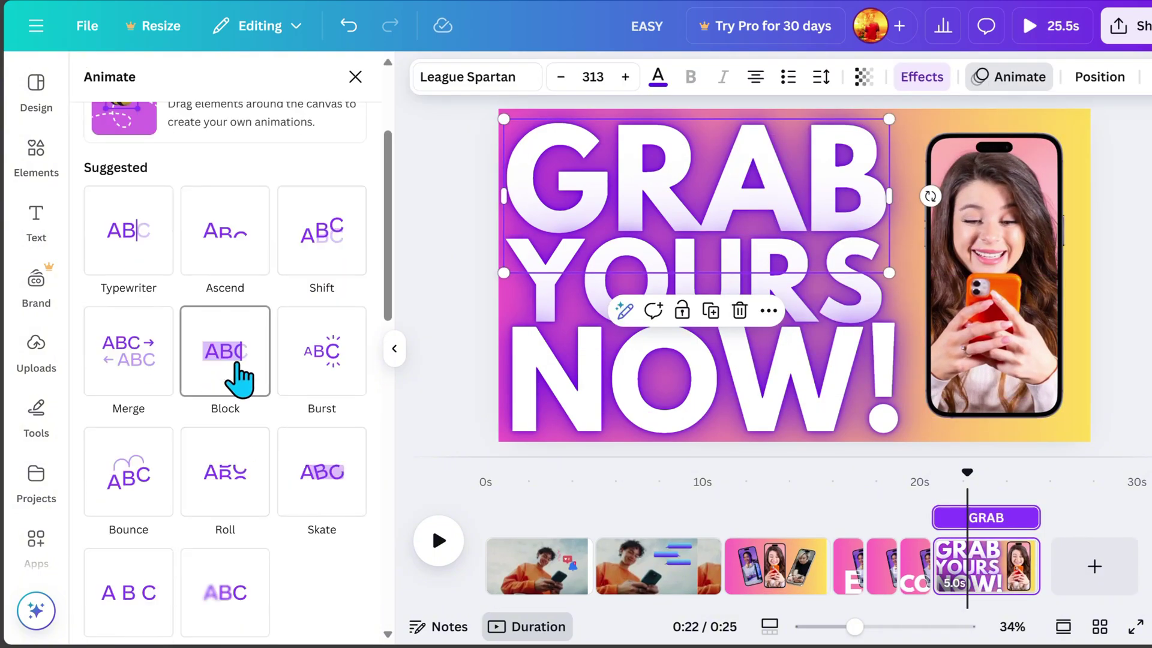
pyautogui.click(239, 380)
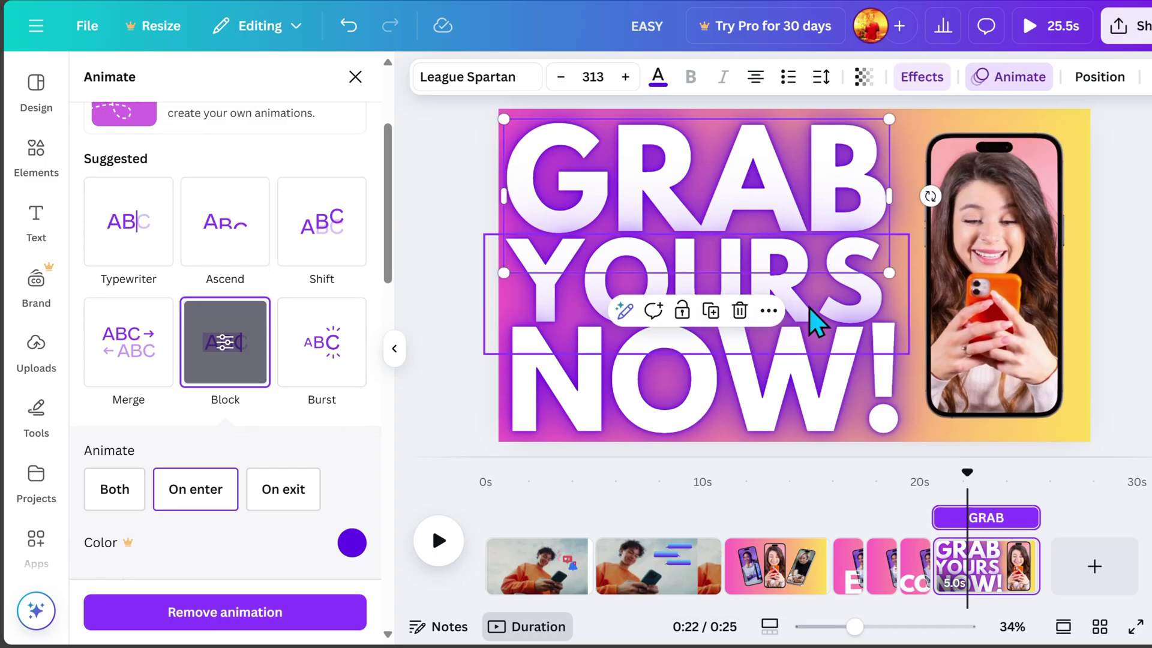
pyautogui.click(828, 315)
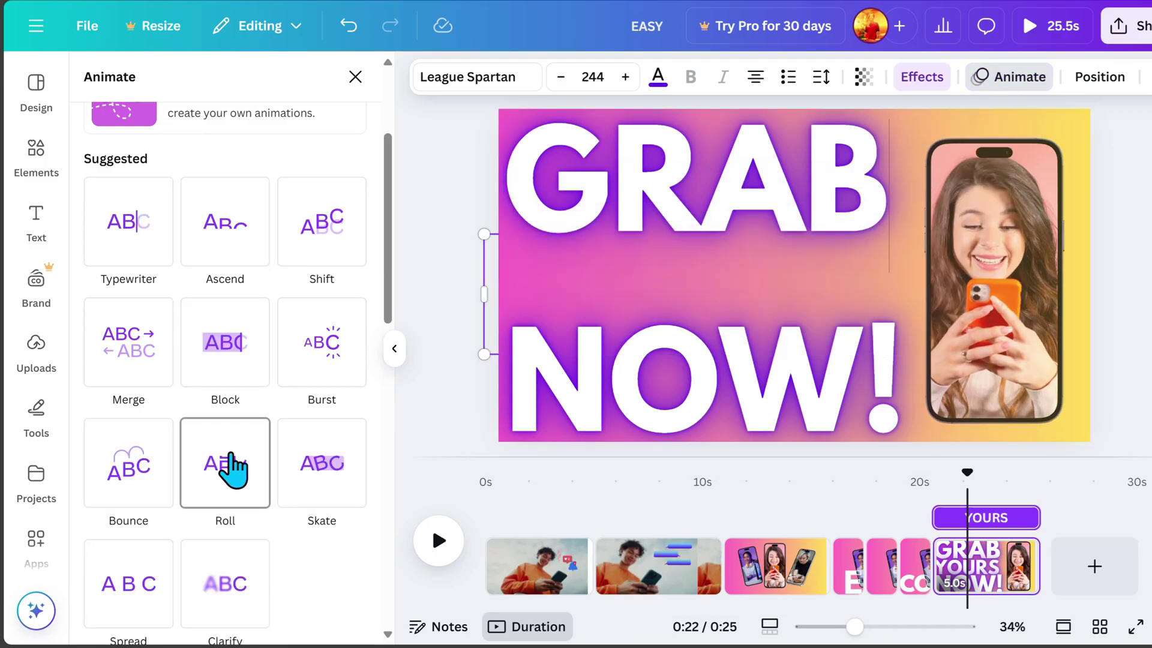
pyautogui.click(230, 462)
# - Animate the "NOW!" text with Burst on enter and trim its timing to start about 1.5 seconds into the page
pyautogui.click(761, 412)
pyautogui.click(343, 230)
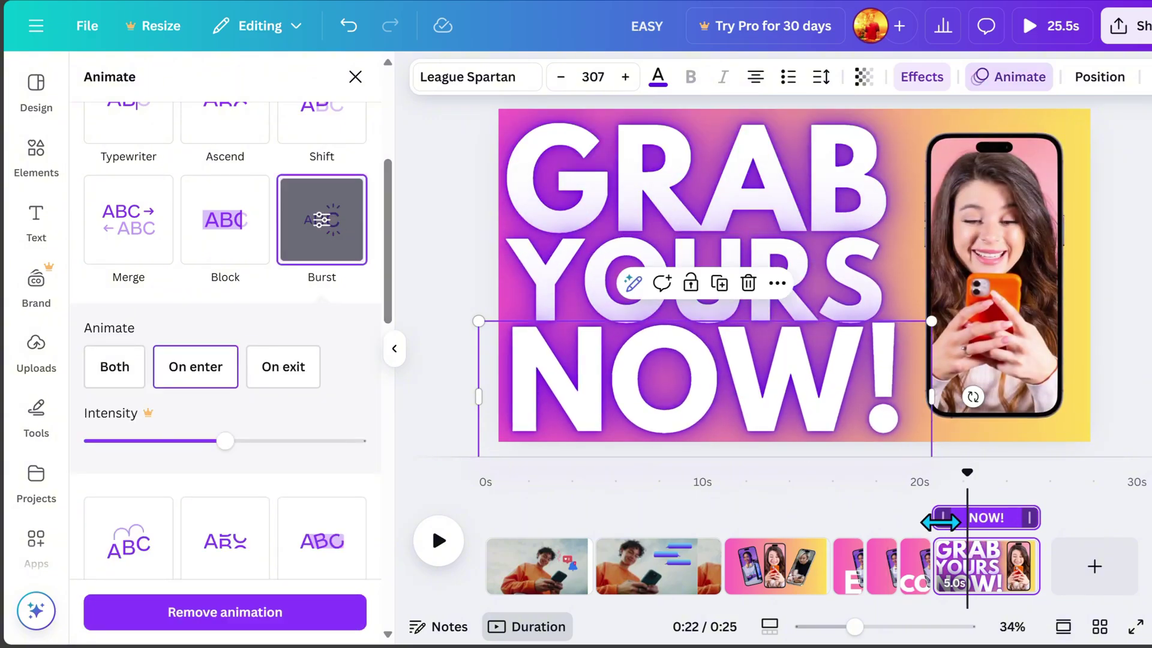
pyautogui.moveTo(940, 522); pyautogui.dragTo(972, 524)
# - Animate the phone on the "GRAB YOURS NOW!" page with Baseline on enter and add the Pulse add-on effect
pyautogui.click(306, 478)
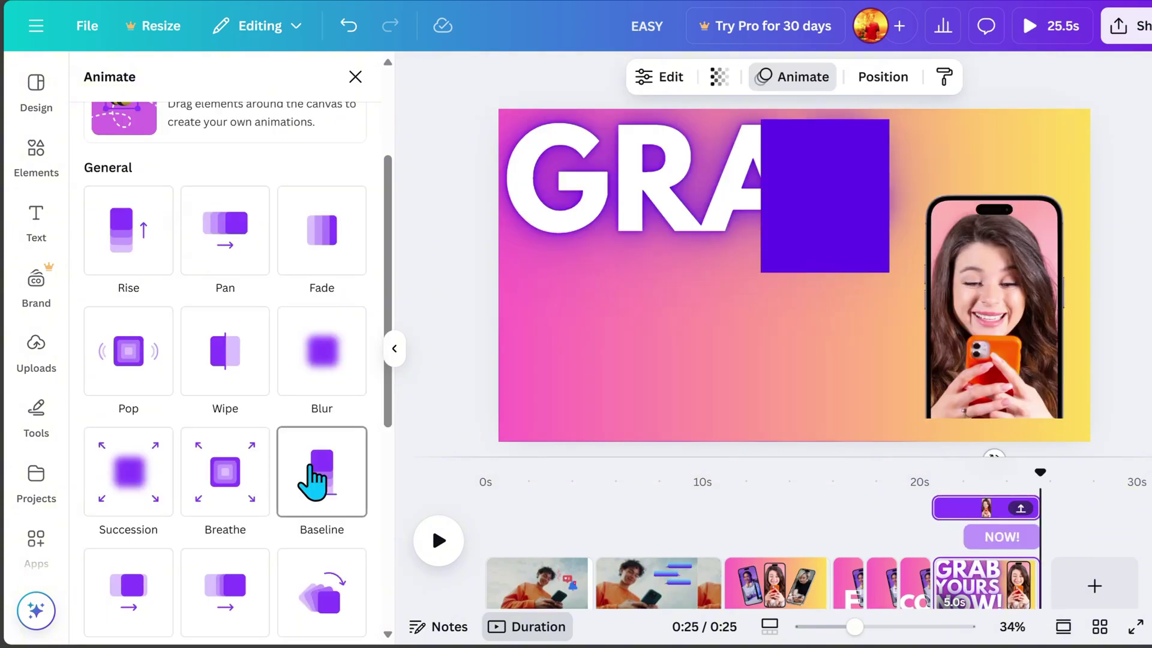
pyautogui.scroll(-2, 312, 483)
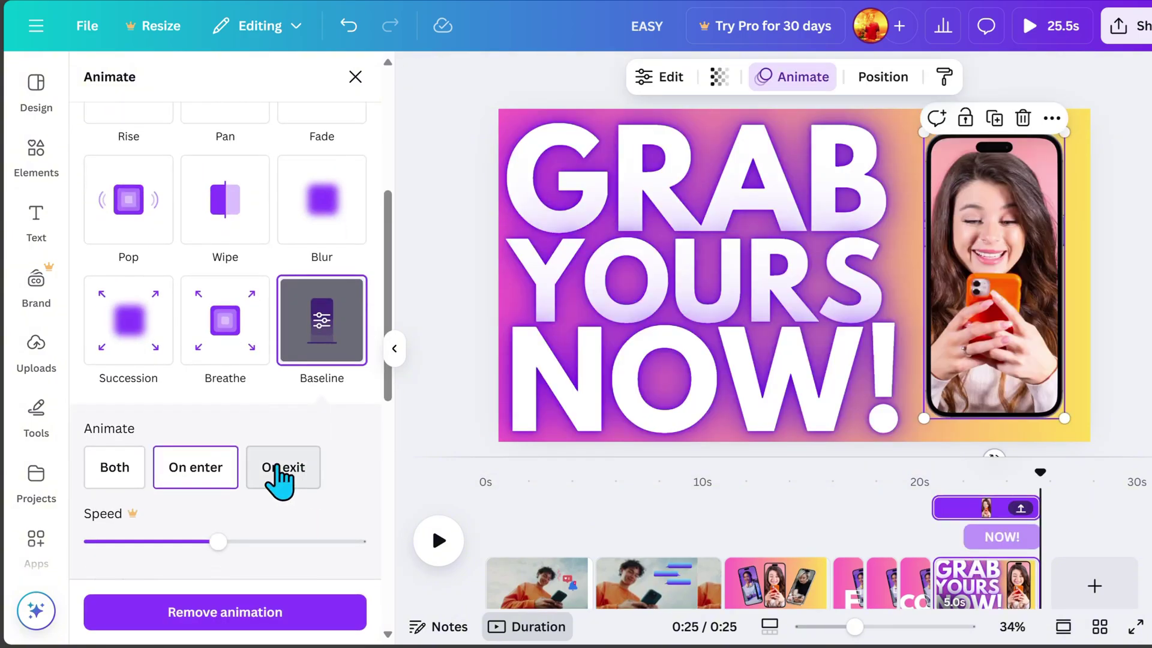
pyautogui.scroll(-10, 312, 483)
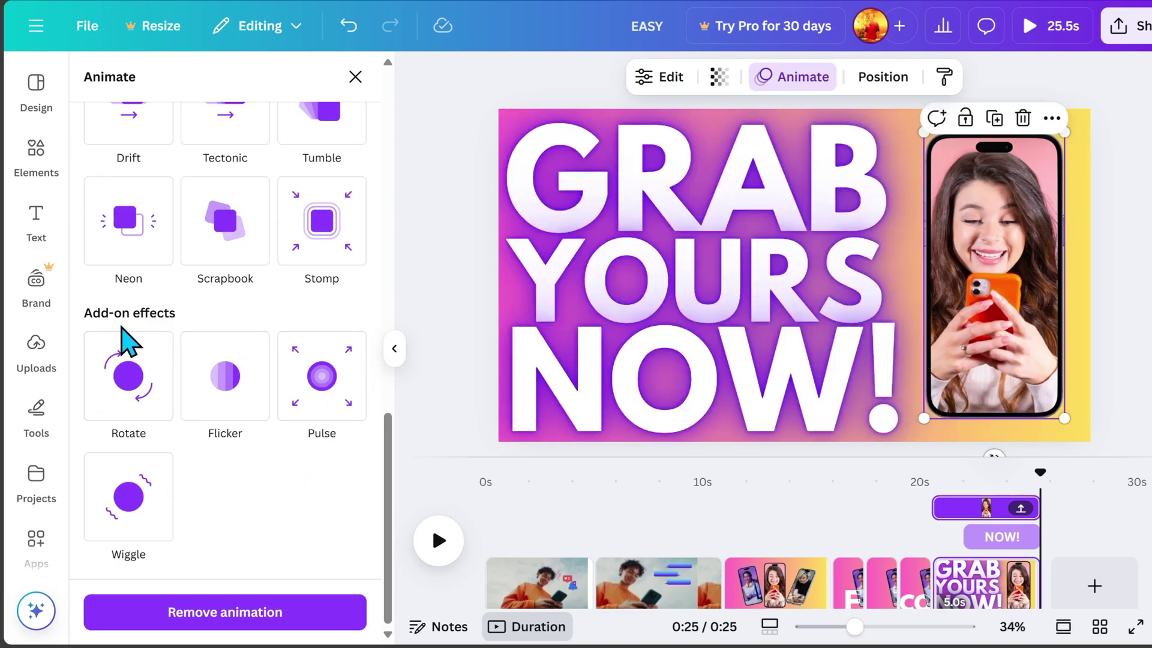
pyautogui.click(312, 408)
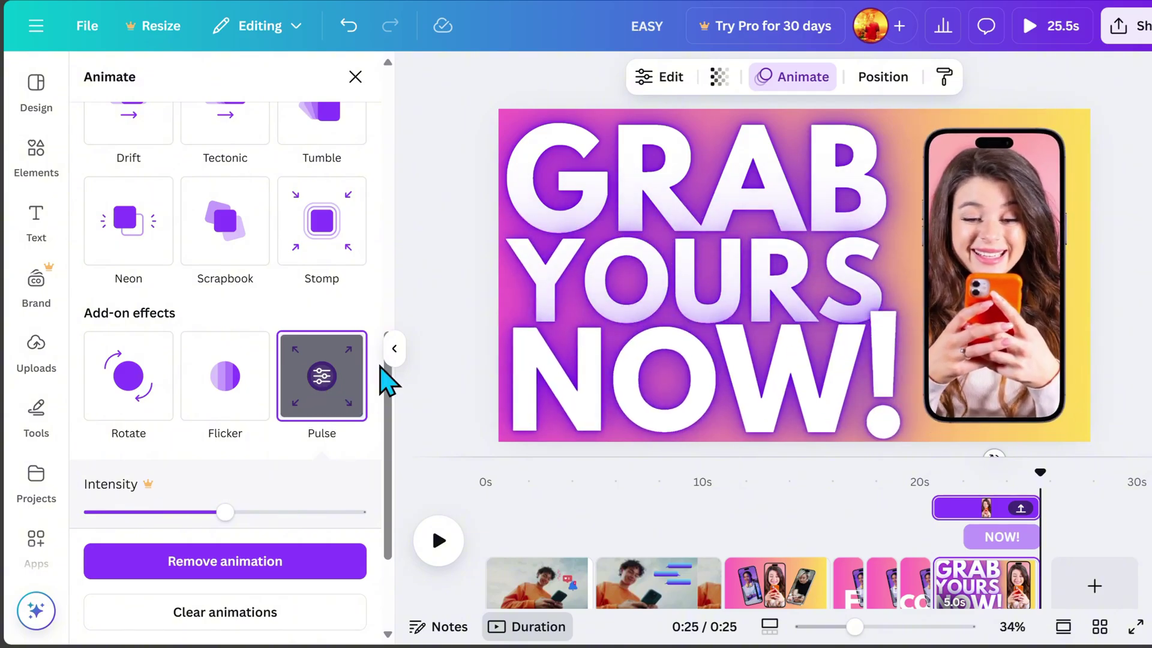
pyautogui.click(394, 349)
# - Preview the video from the start, then add a Match & Move transition of about 1 second between the first two pages
pyautogui.click(113, 542)
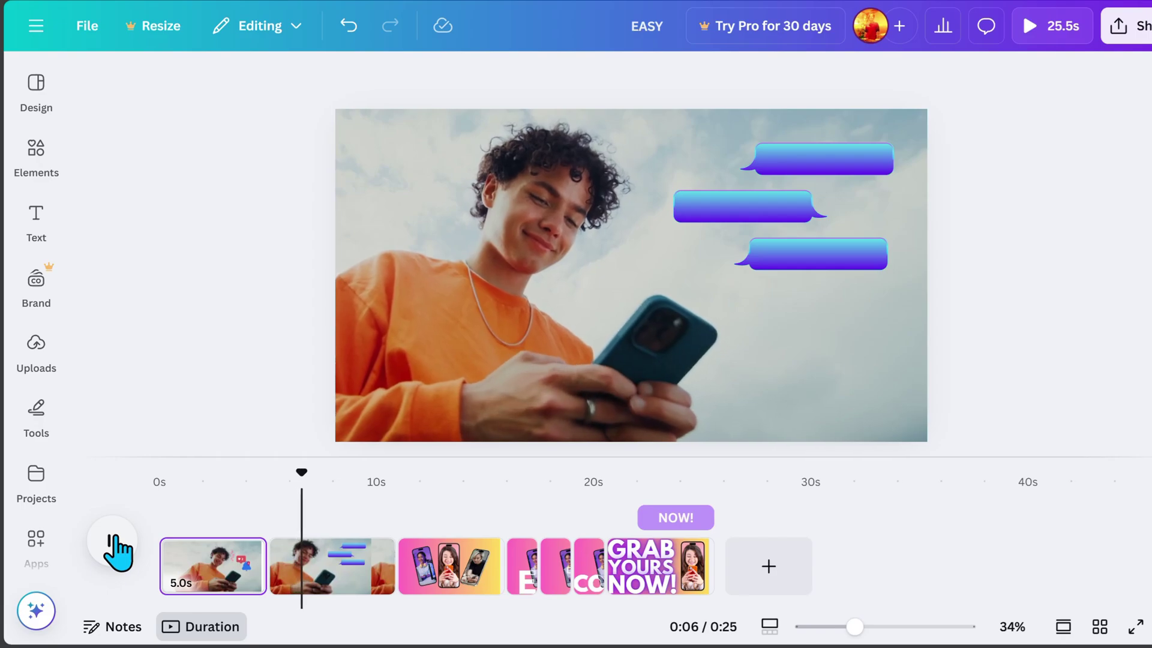
pyautogui.click(114, 543)
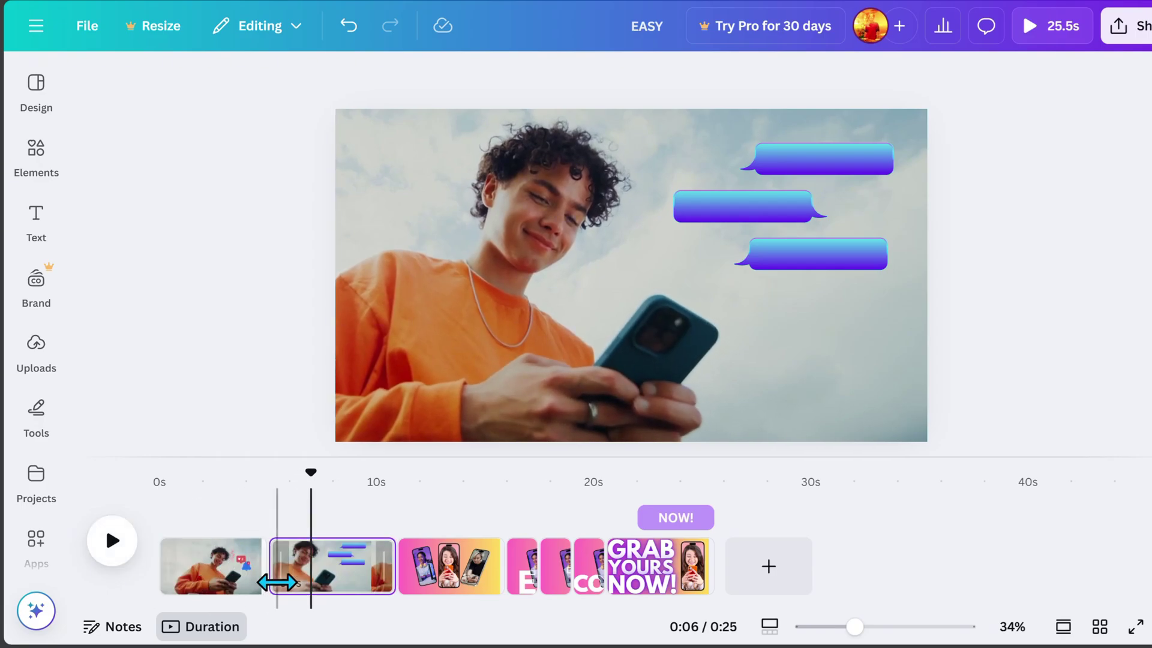
pyautogui.click(266, 582)
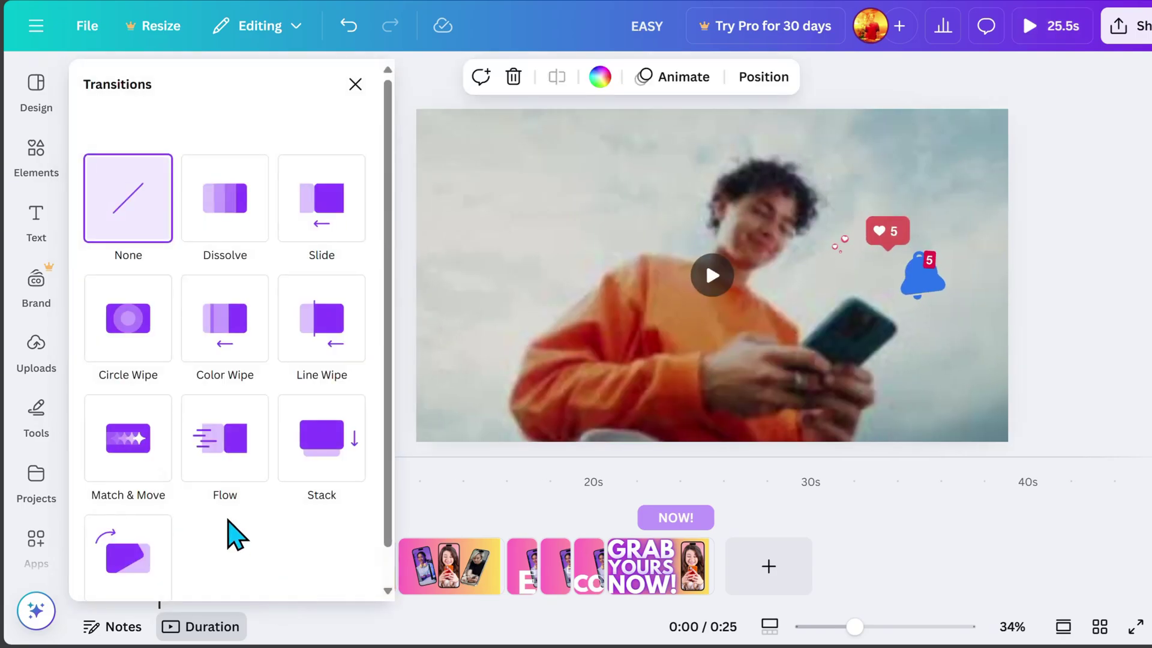
pyautogui.click(134, 450)
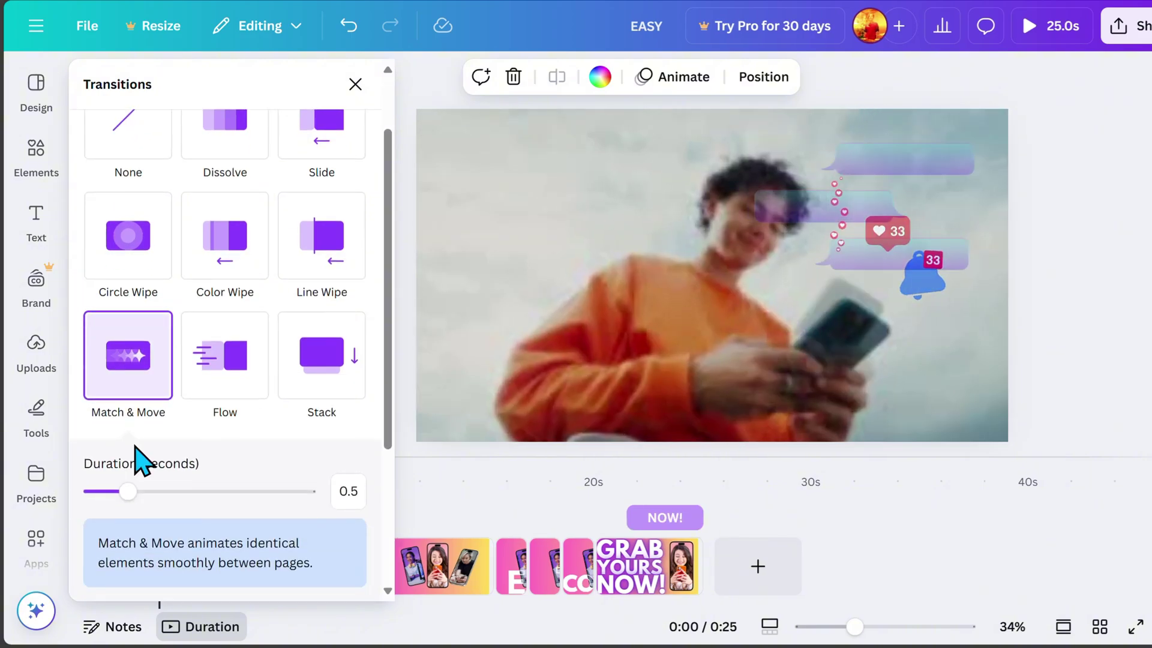
pyautogui.moveTo(128, 491); pyautogui.dragTo(180, 491)
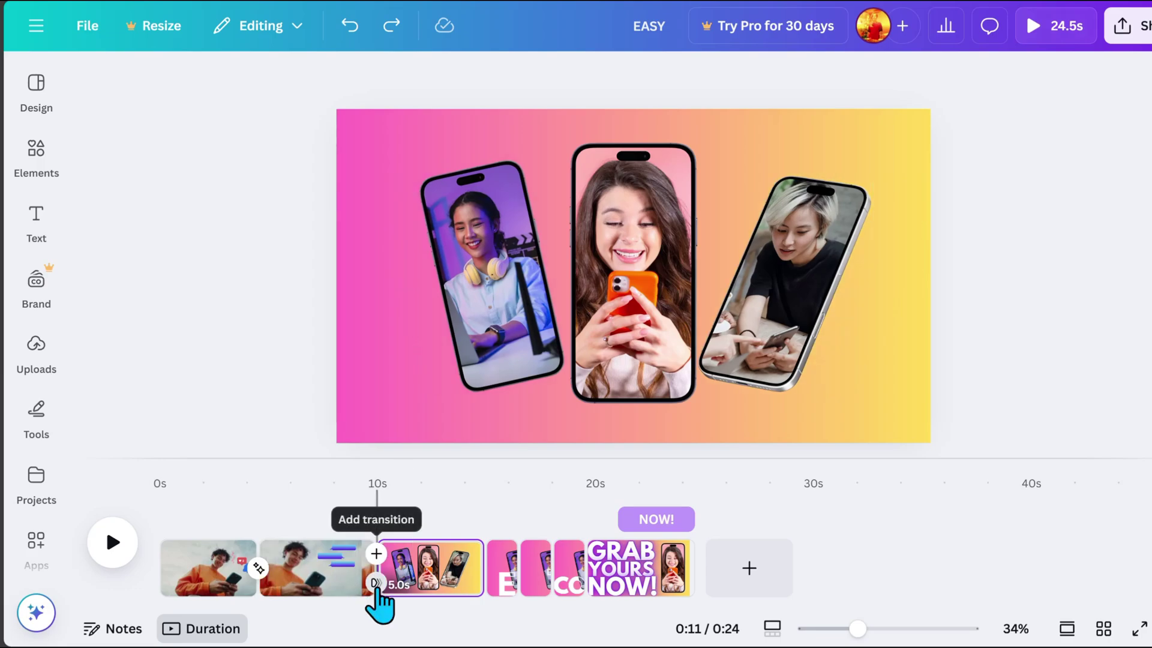
# - Add a Color Wipe transition between the second and third pages, moving diagonally toward the upper left
pyautogui.click(376, 584)
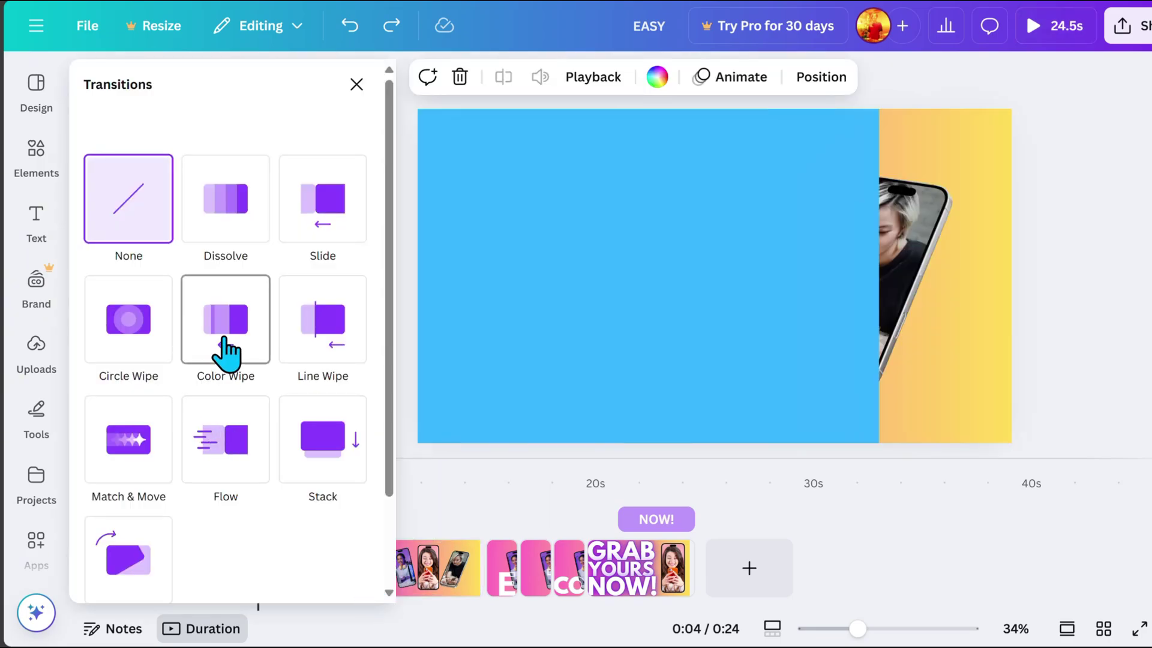
pyautogui.click(227, 354)
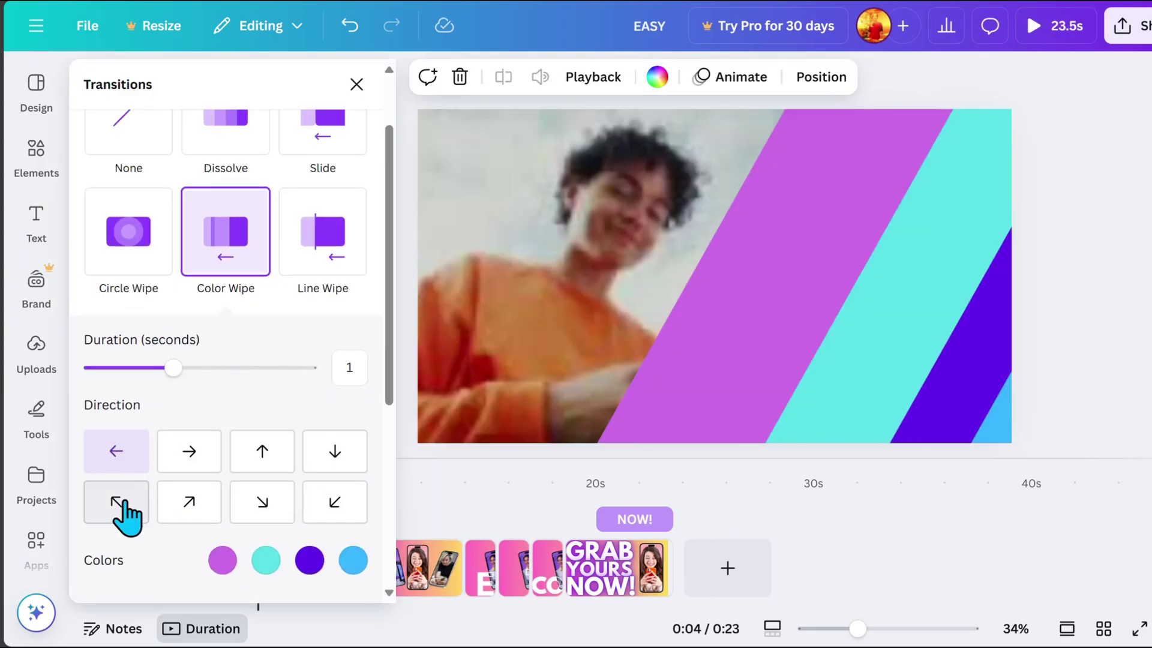
pyautogui.click(117, 503)
pyautogui.scroll(-5, 244, 483)
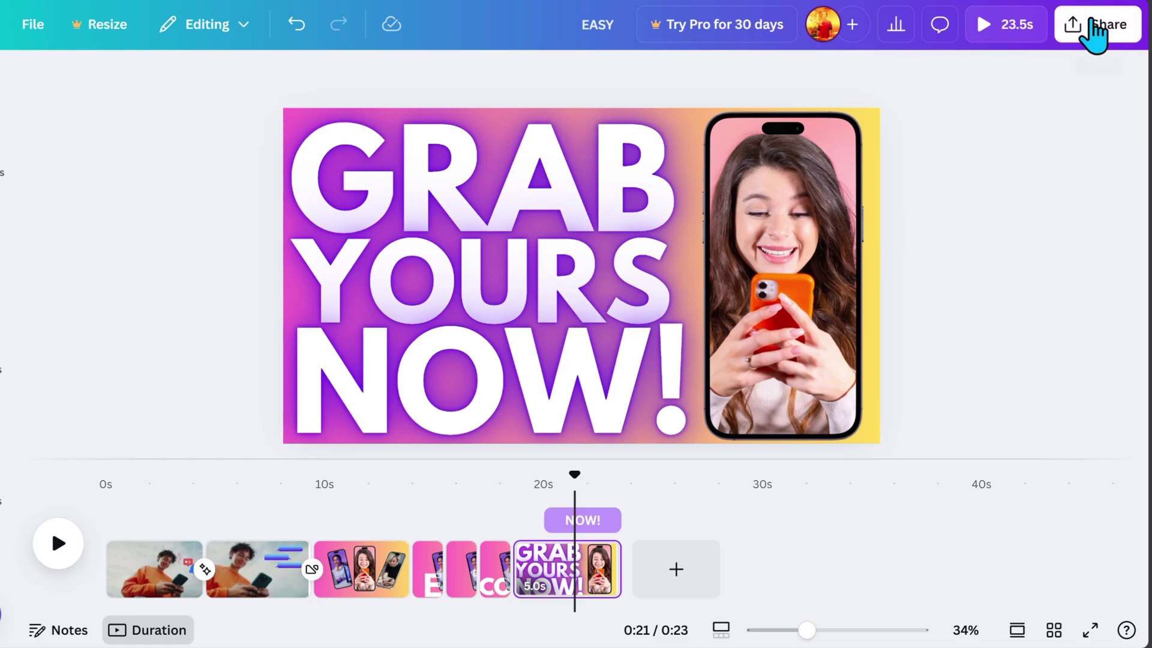
# - Open the download settings for the finished video
pyautogui.click(1128, 26)
pyautogui.click(835, 384)
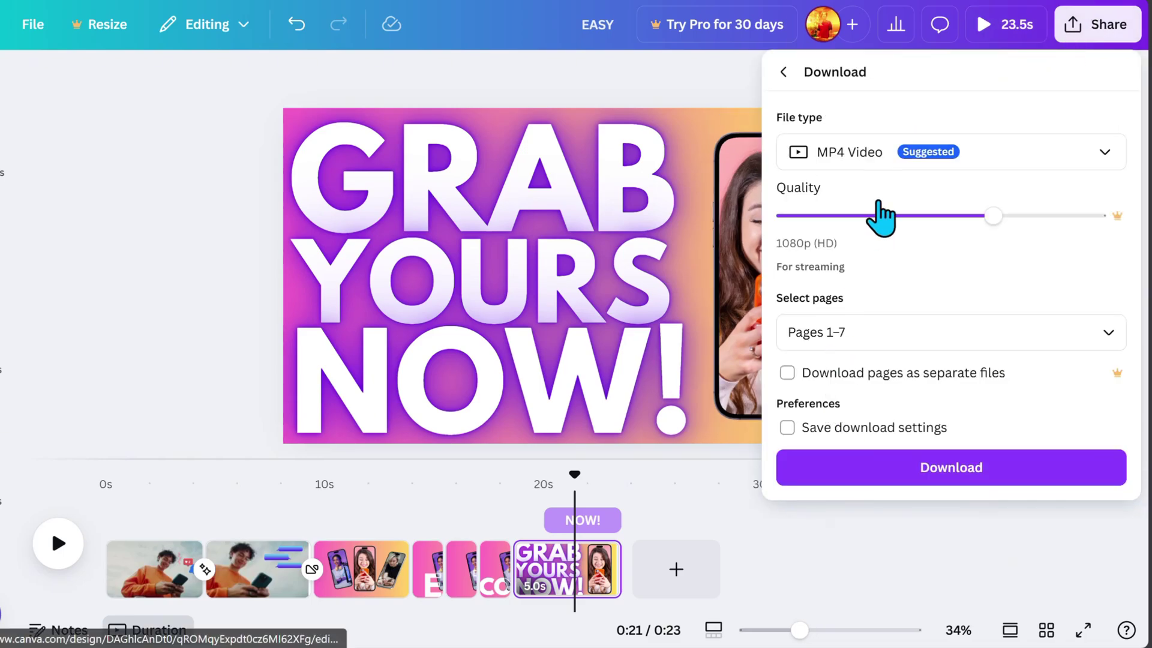